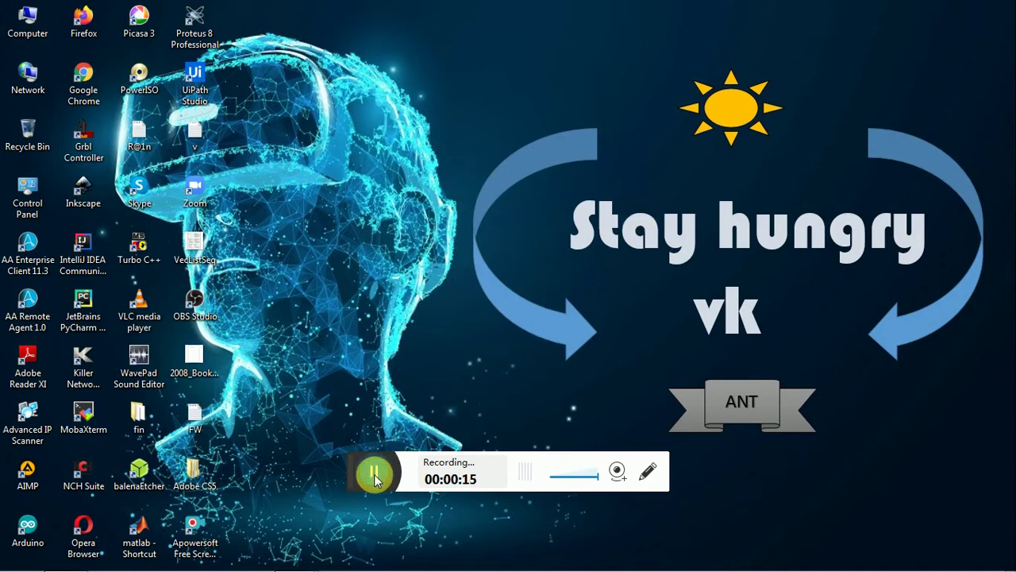
# Open the IBM Watson - India page from the existing Google results for "ibm watson".
pyautogui.click(371, 472)
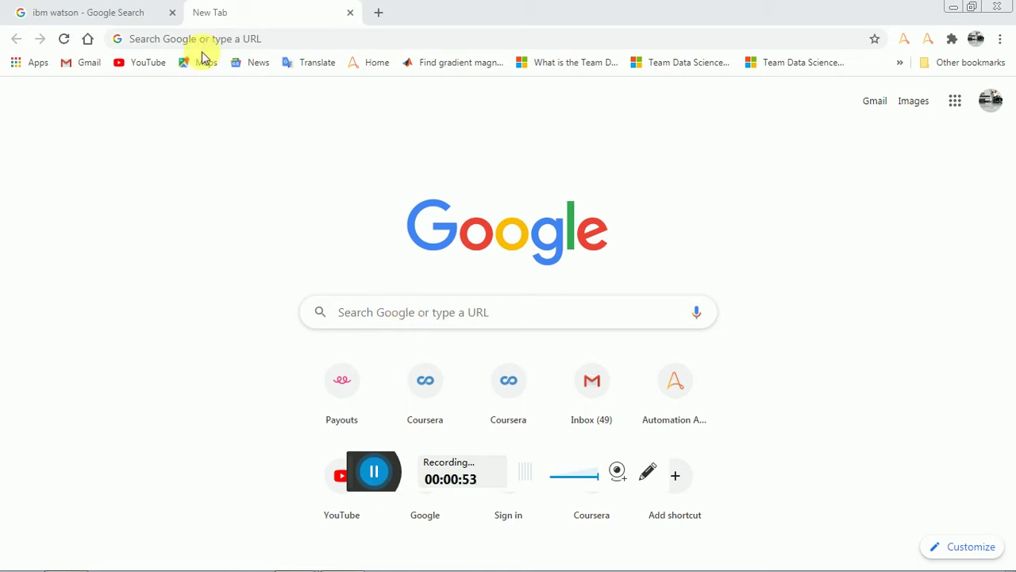
pyautogui.click(66, 7)
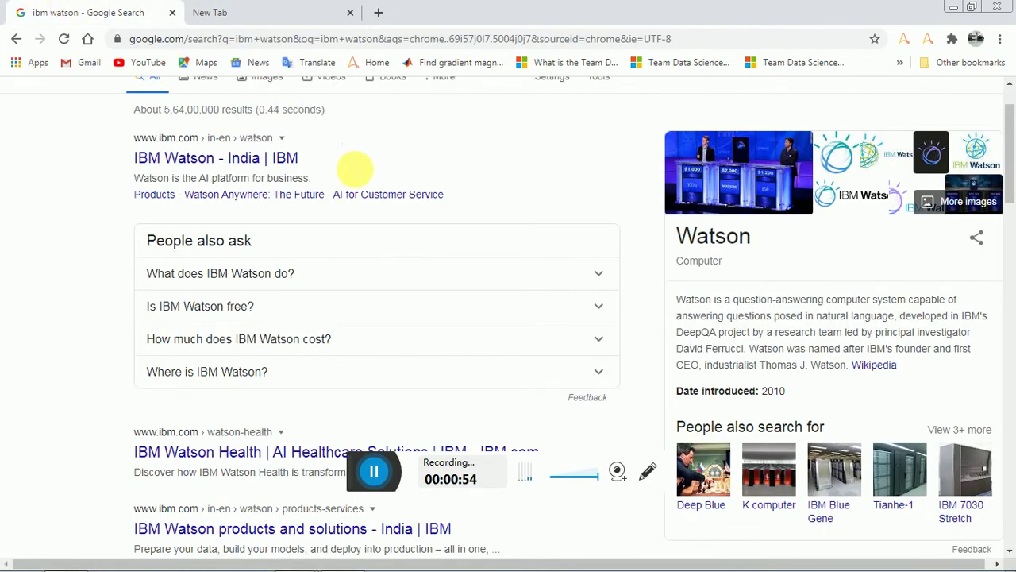
pyautogui.scroll(-2, 385, 204)
pyautogui.scroll(3, 389, 205)
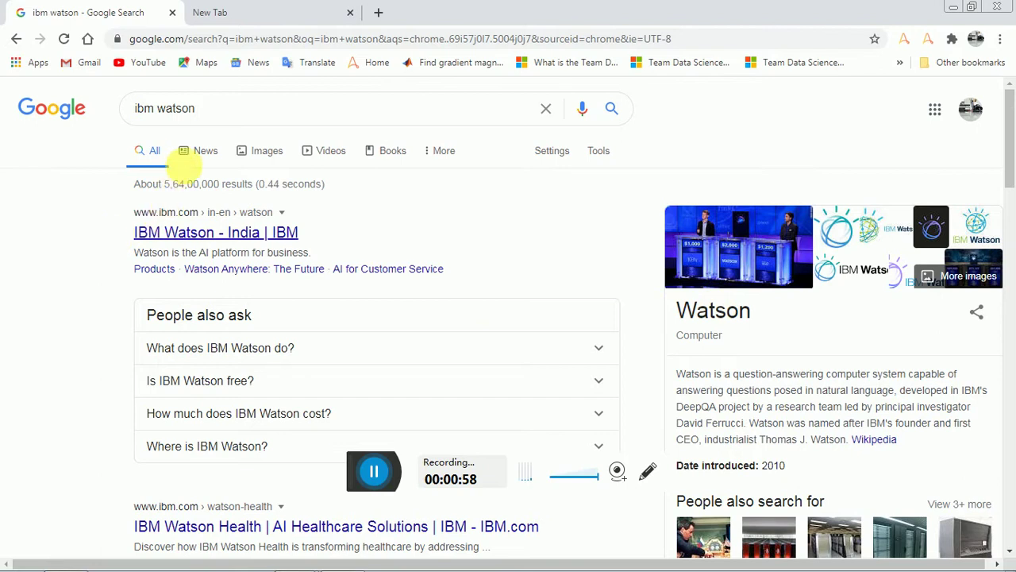
pyautogui.click(191, 237)
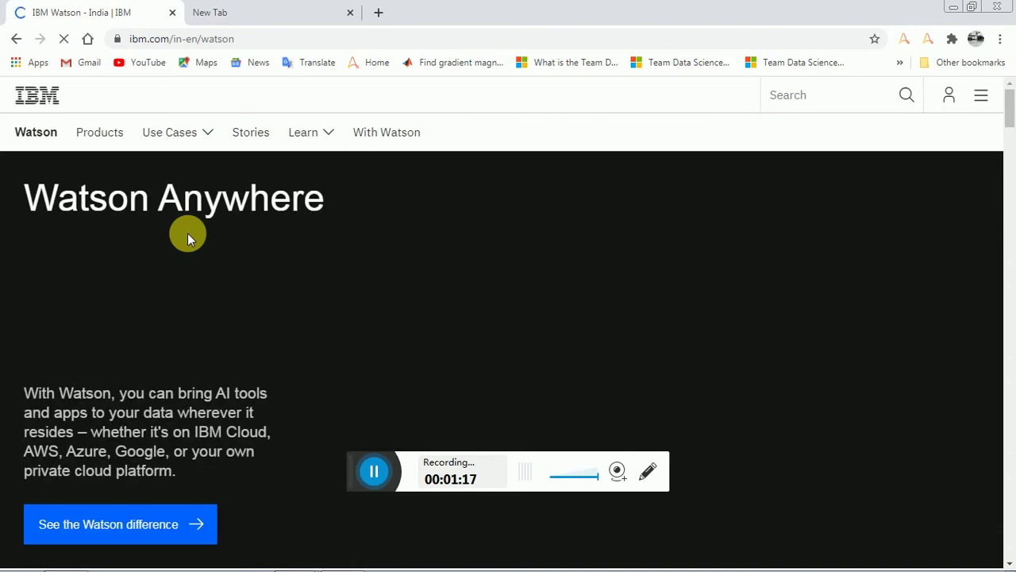
# Close the blank browser tab and try to start a chat with an IBM sales representative on the Watson page.
pyautogui.click(297, 6)
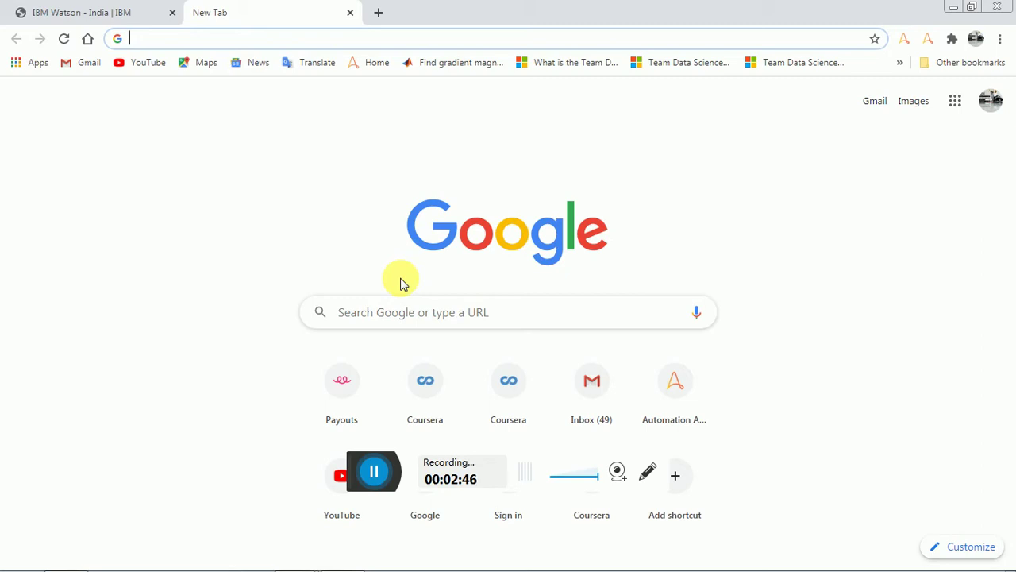
pyautogui.click(88, 6)
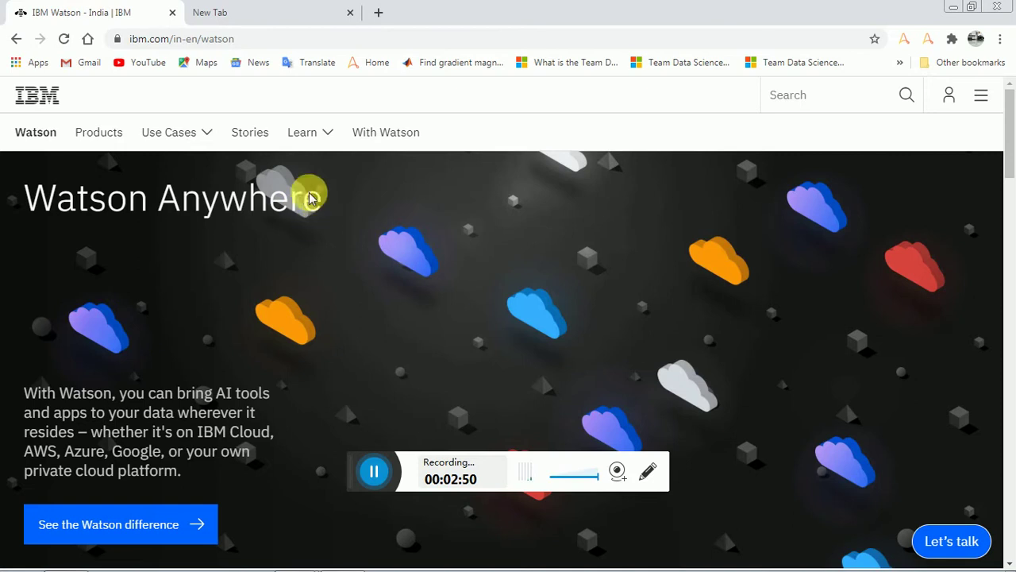
pyautogui.click(281, 7)
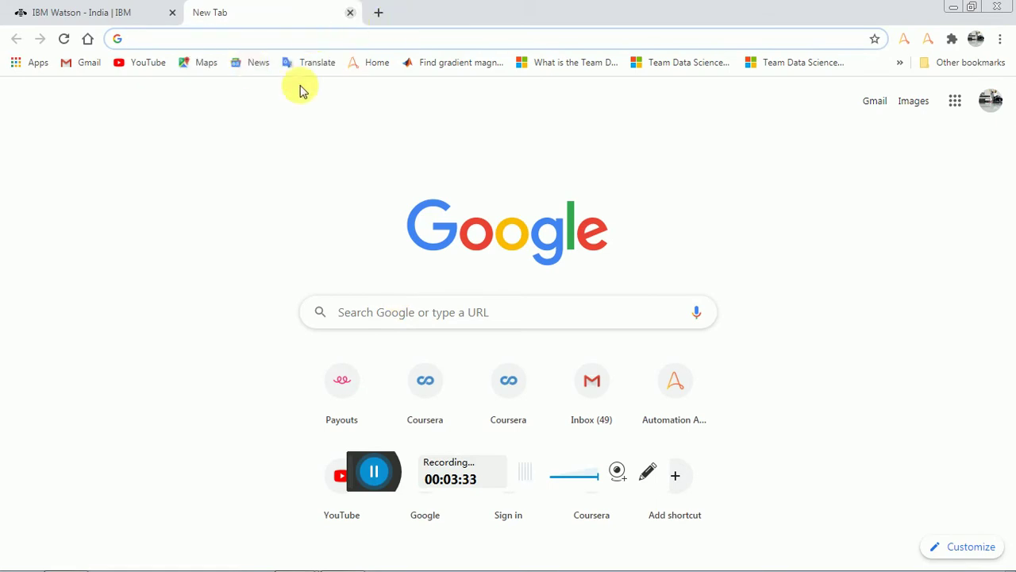
pyautogui.click(350, 12)
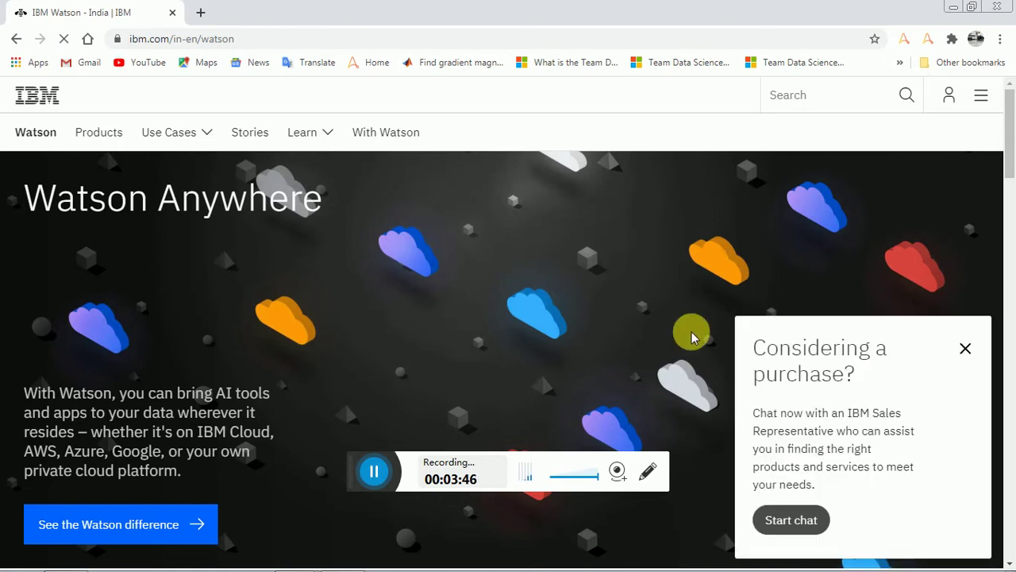
pyautogui.click(810, 522)
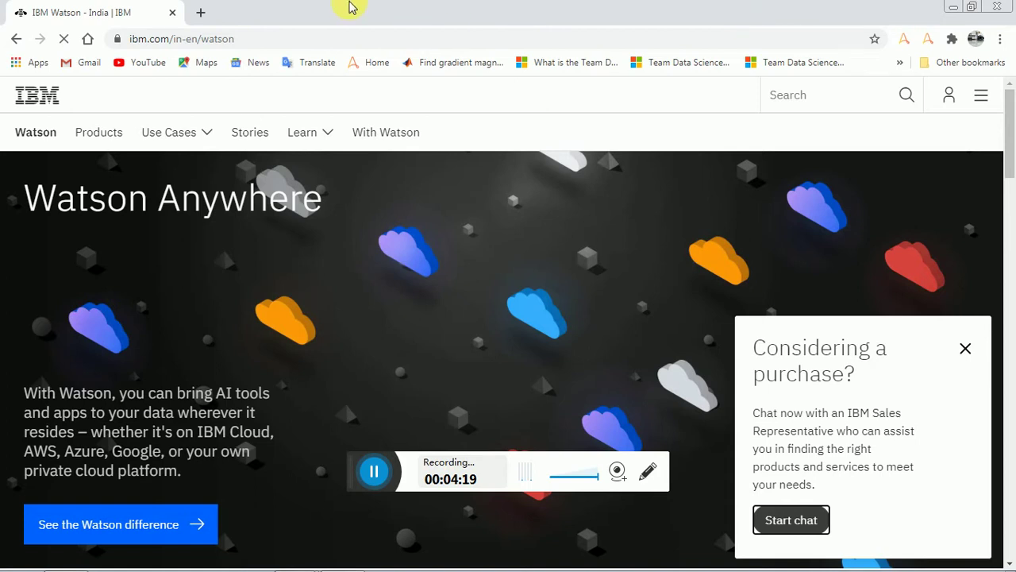
# Search Google for "dialog flow" in a new browser tab.
pyautogui.click(201, 13)
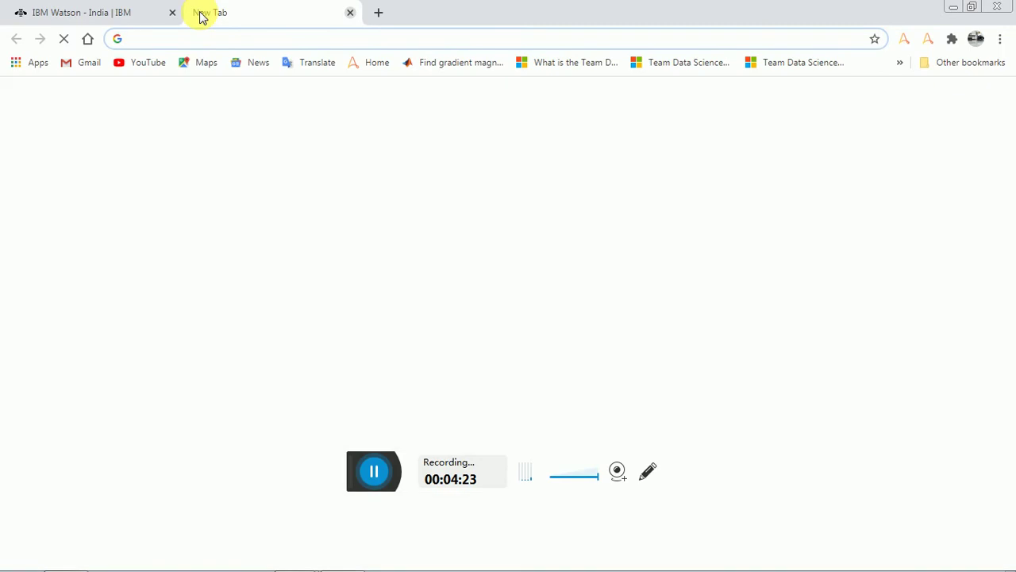
pyautogui.click(216, 41)
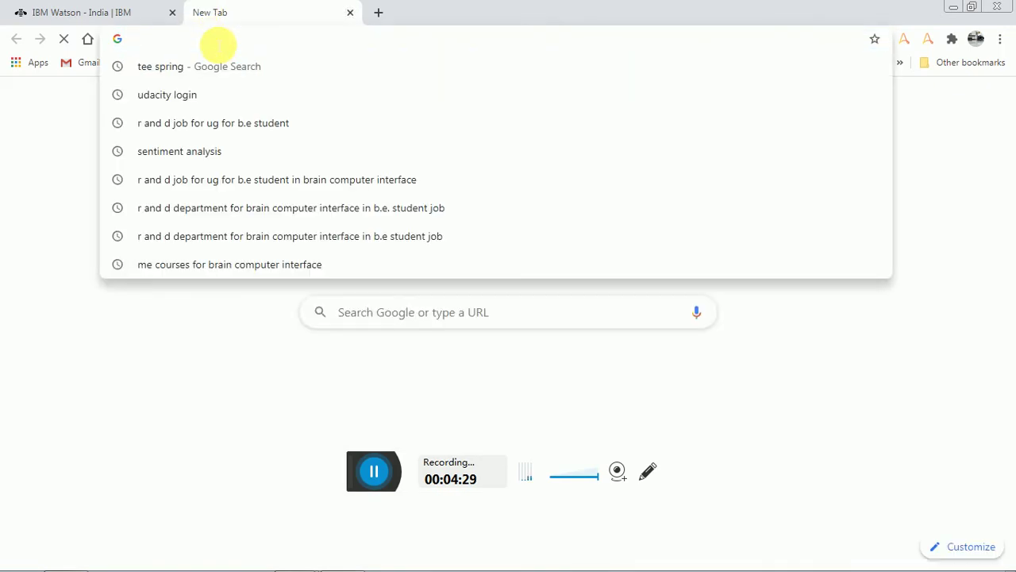
pyautogui.write('dia')
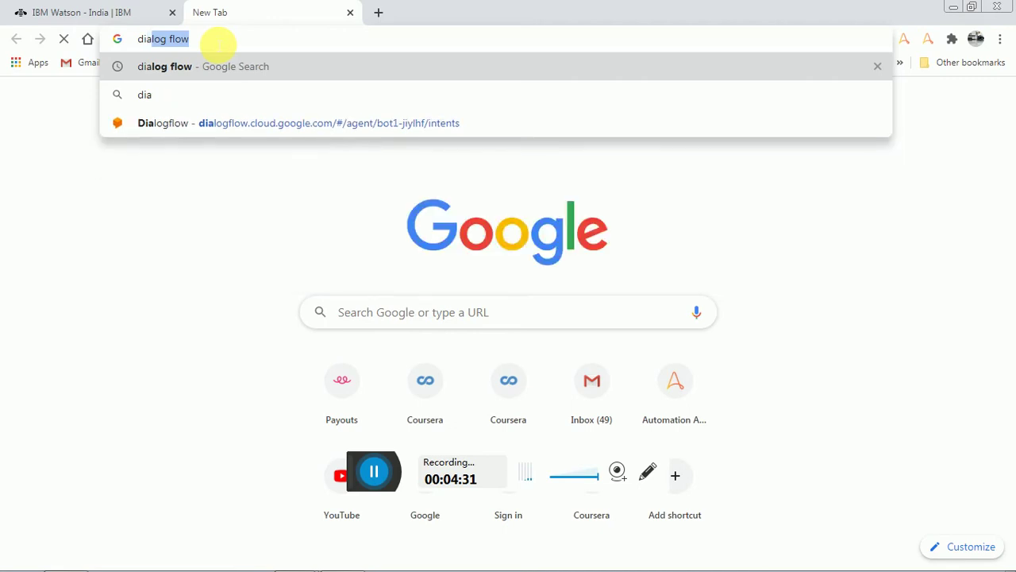
pyautogui.write('log')
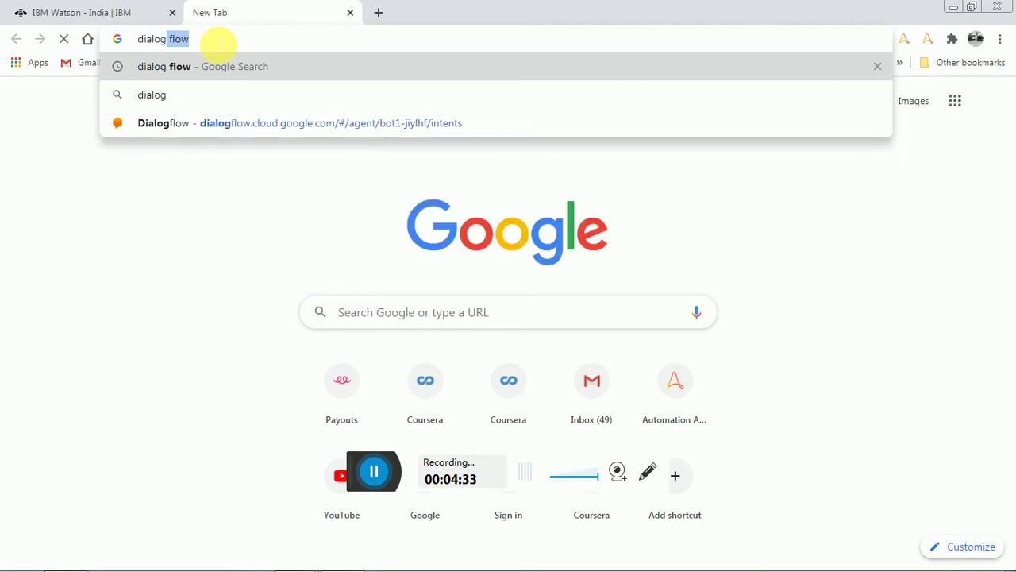
pyautogui.click(175, 73)
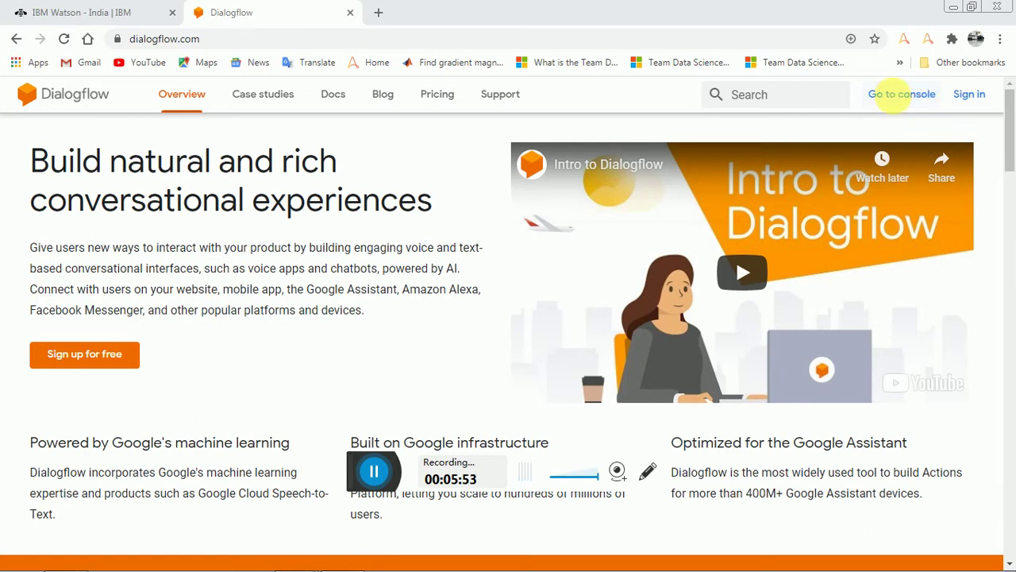
# Go to the Dialogflow console from the Dialogflow website and dismiss the V1 API shutdown notice.
pyautogui.click(898, 96)
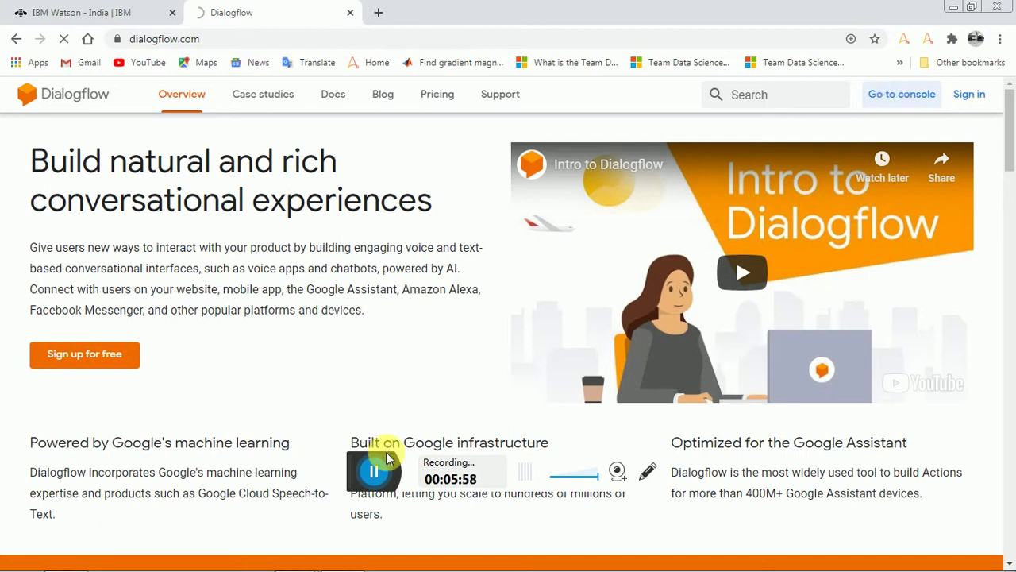
pyautogui.click(373, 472)
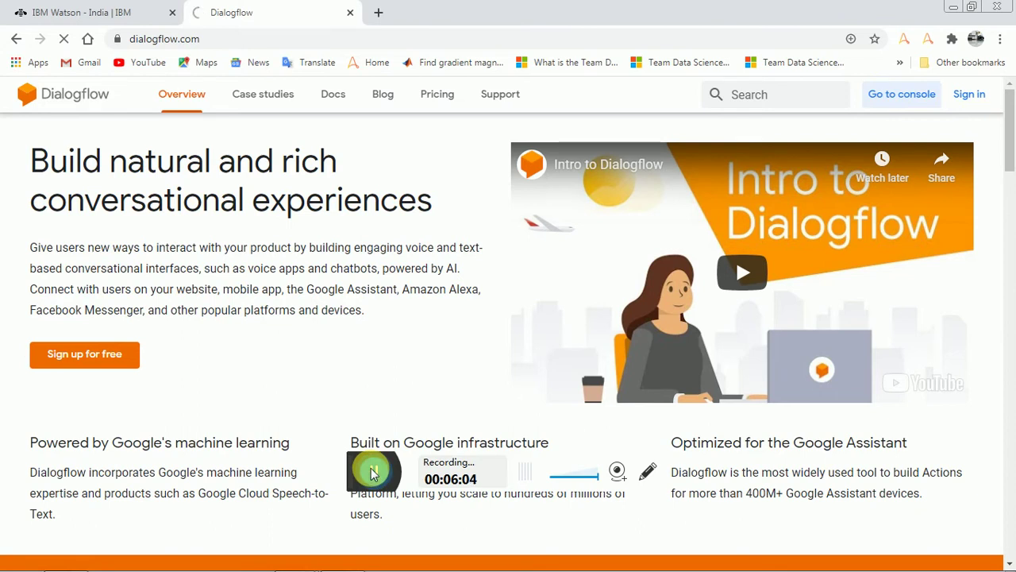
pyautogui.click(371, 468)
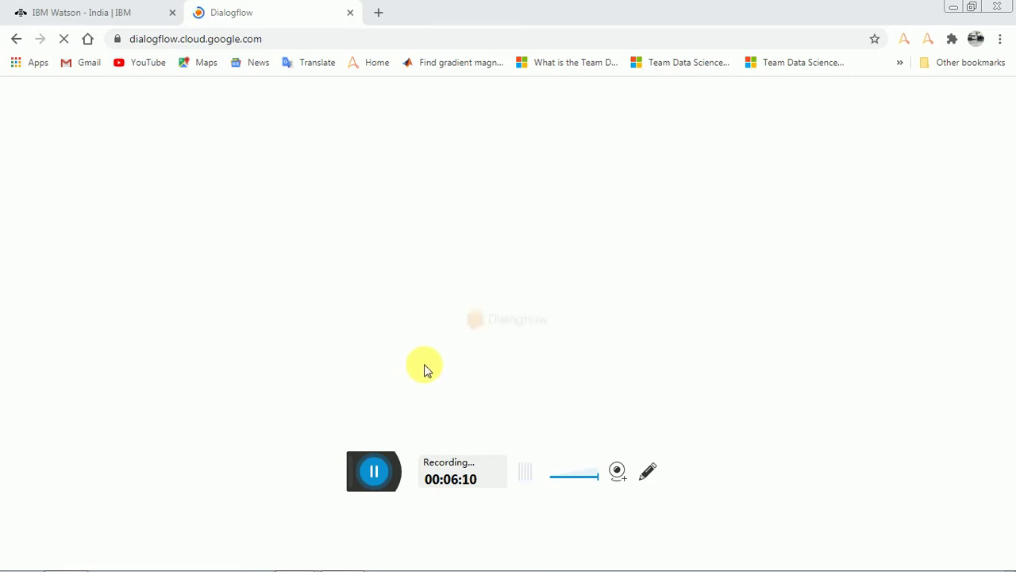
pyautogui.click(383, 473)
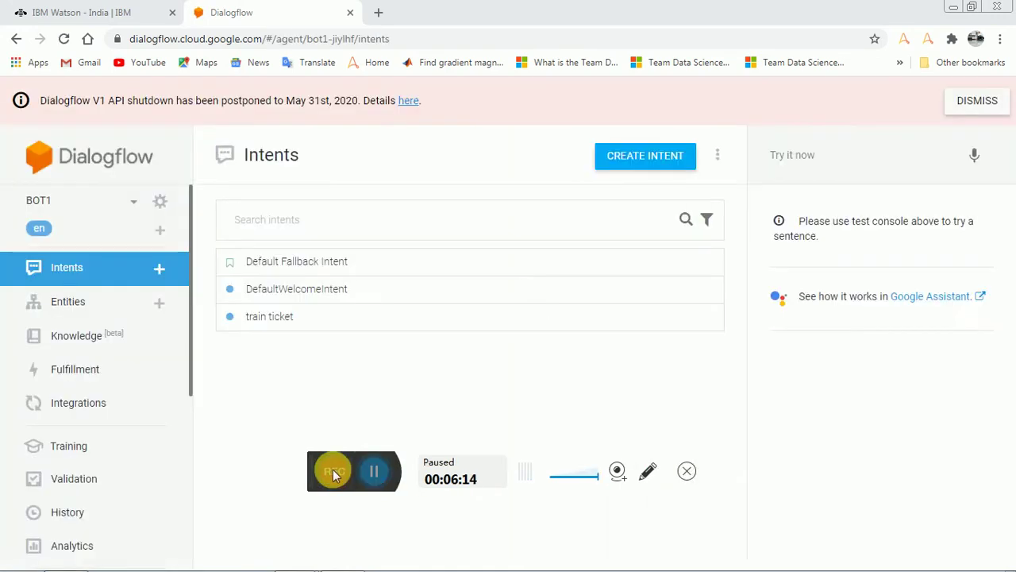
pyautogui.click(333, 469)
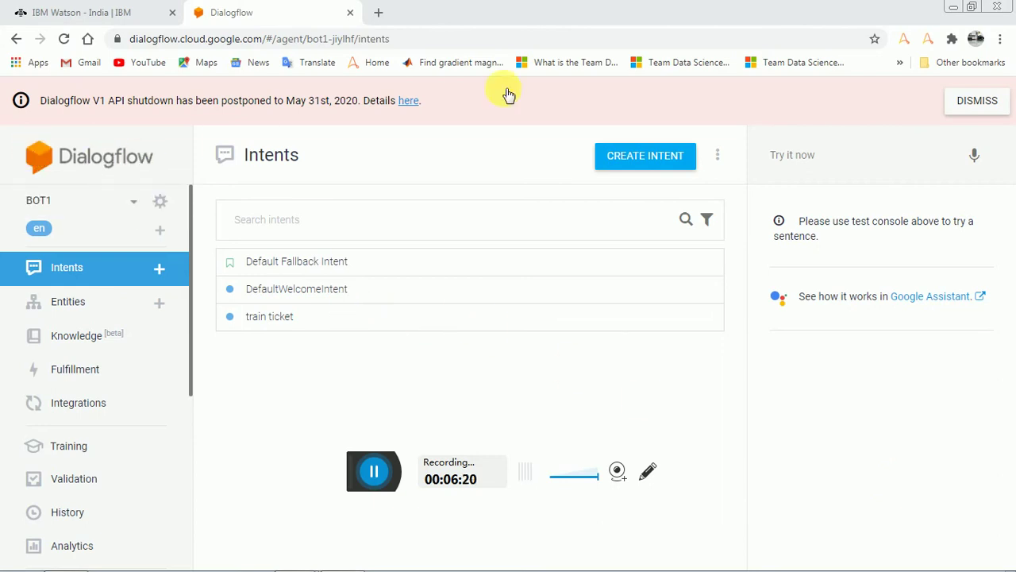
pyautogui.click(970, 111)
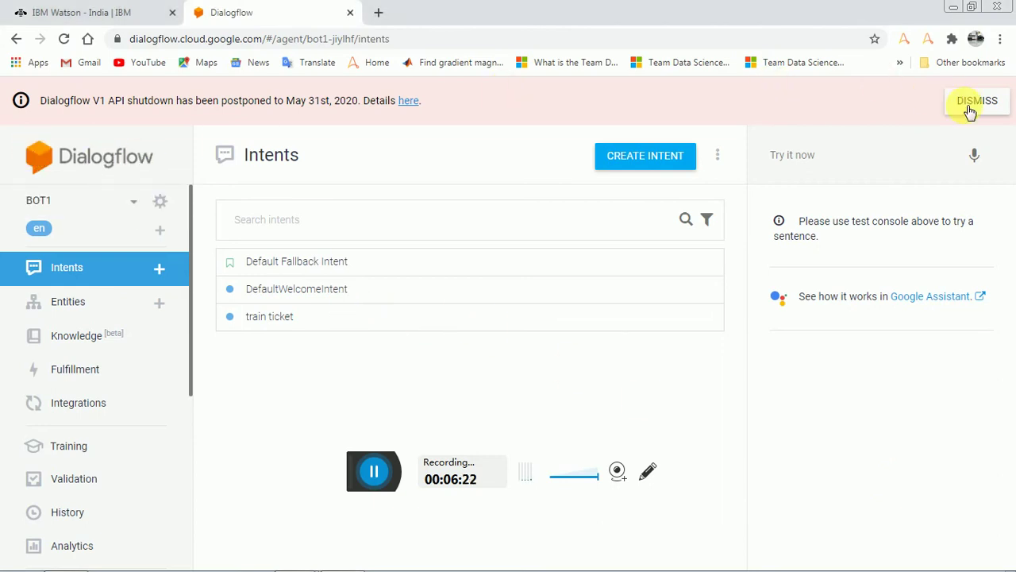
pyautogui.click(970, 111)
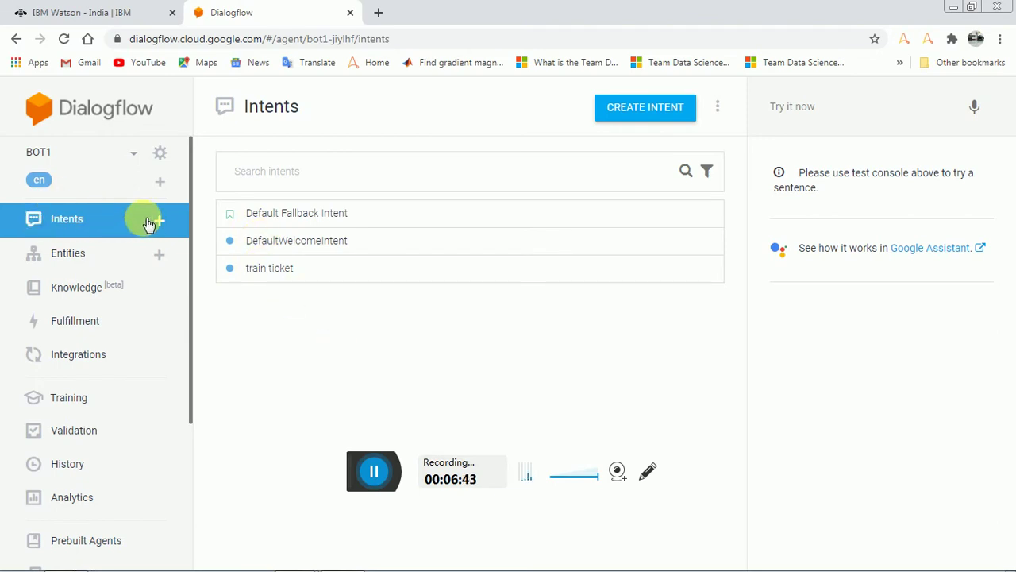
pyautogui.click(374, 474)
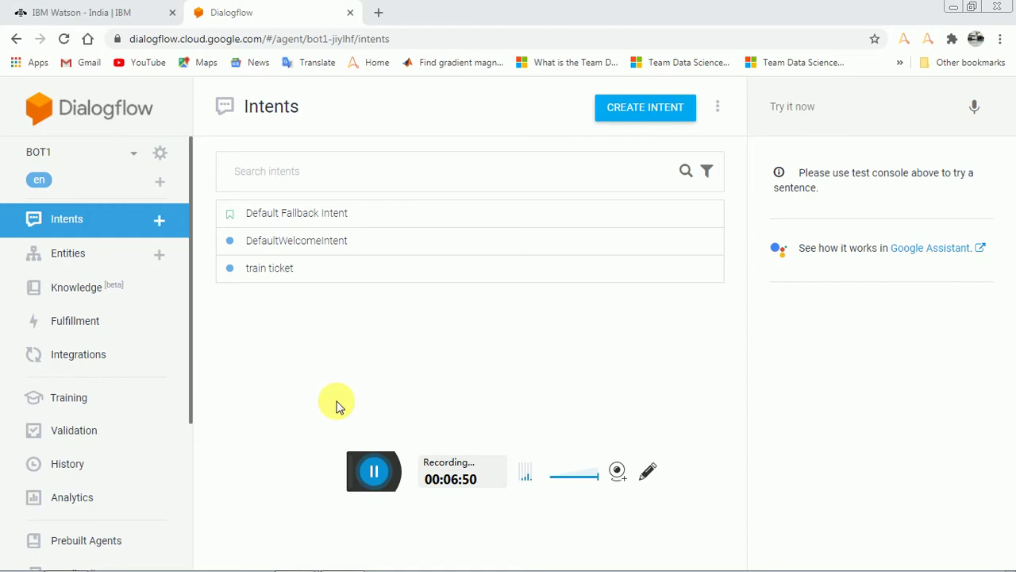
# Create a new agent named foodshop, keeping the default language, time zone and new Google project settings.
pyautogui.click(135, 154)
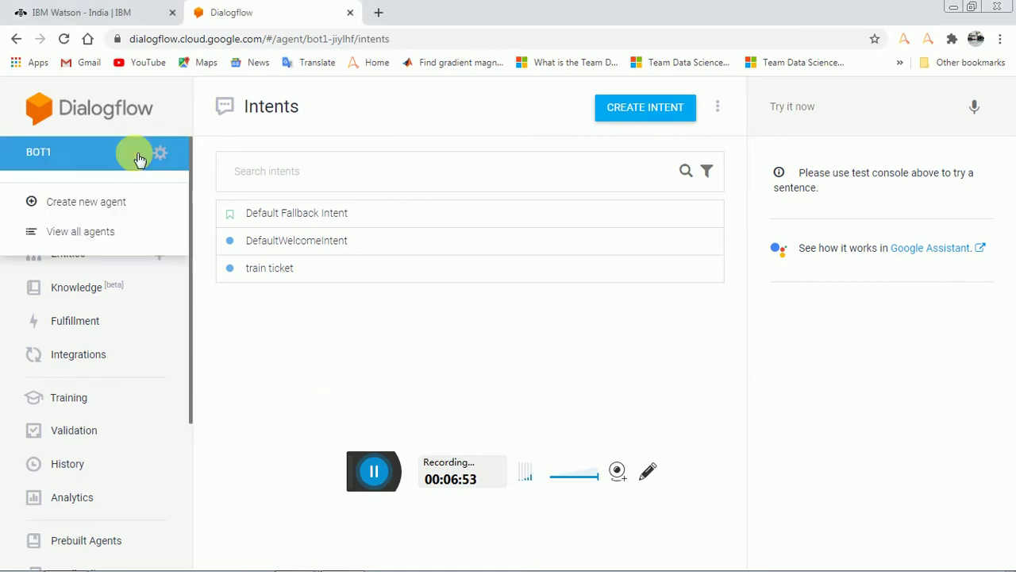
pyautogui.click(145, 208)
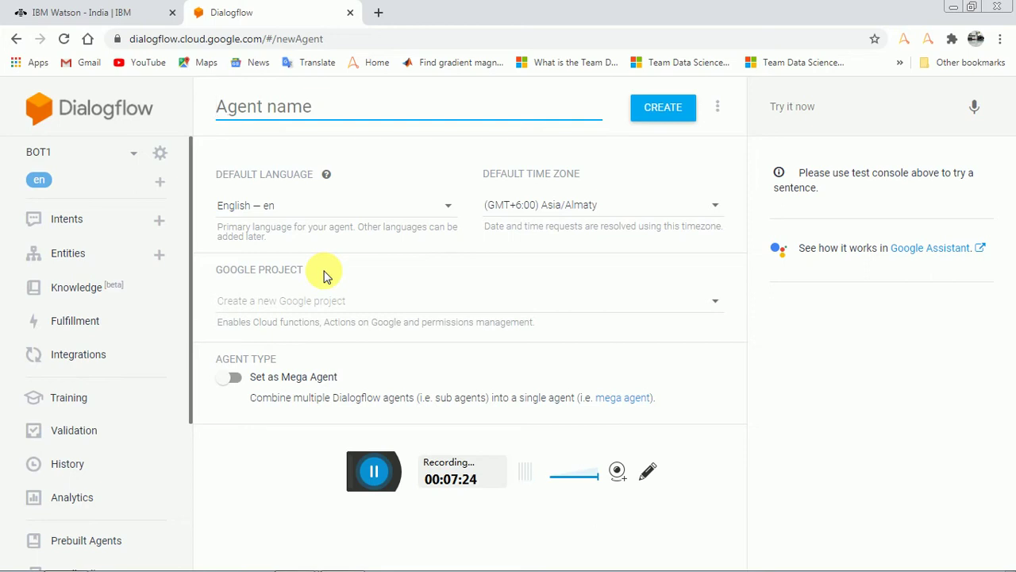
pyautogui.click(274, 109)
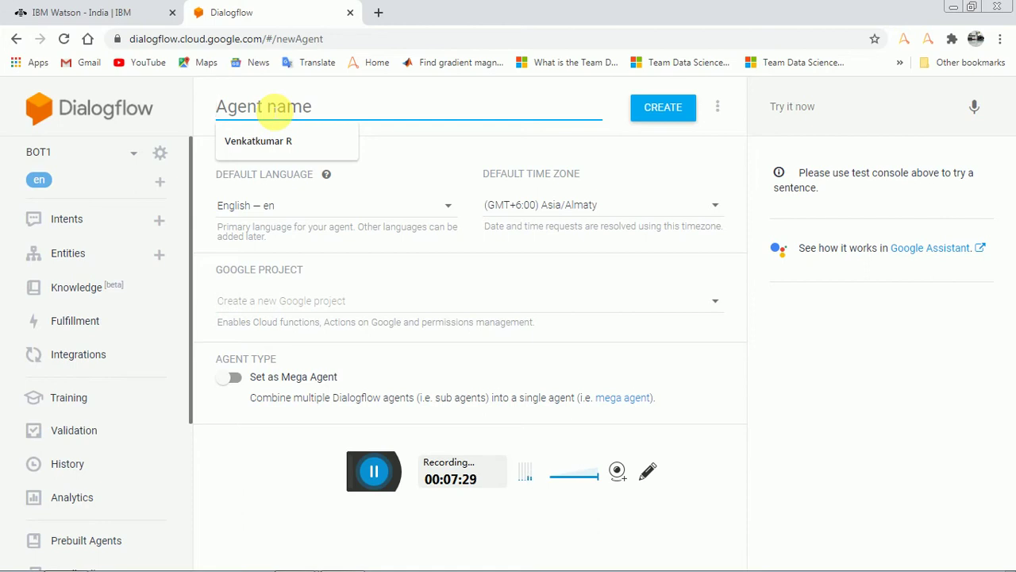
pyautogui.write('foo')
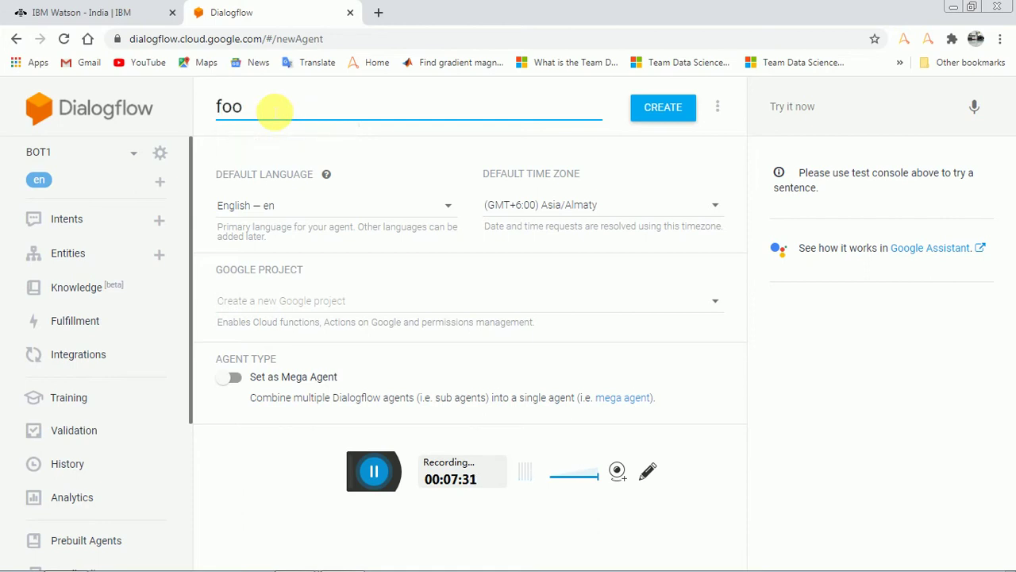
pyautogui.write('dshop')
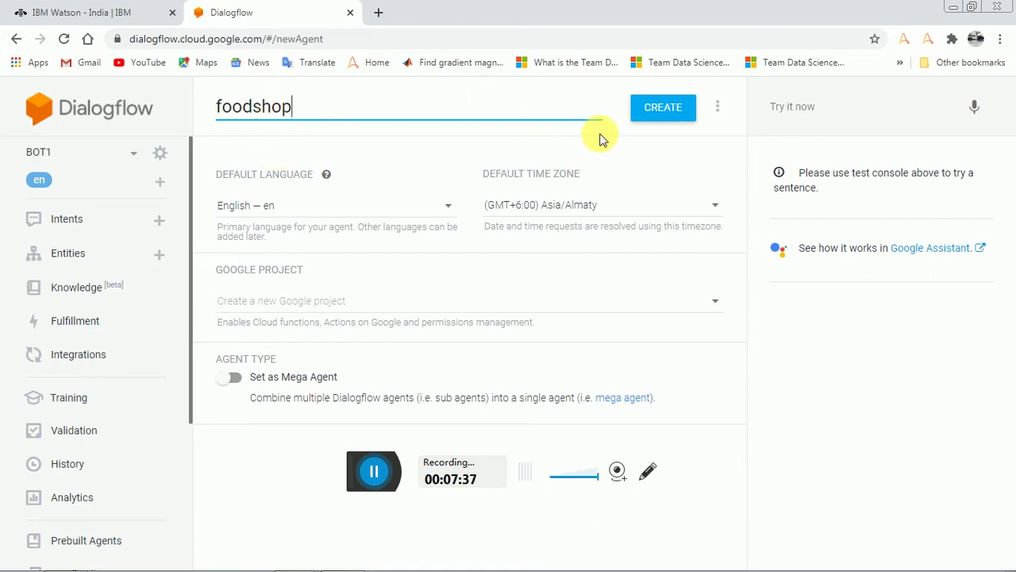
pyautogui.click(649, 122)
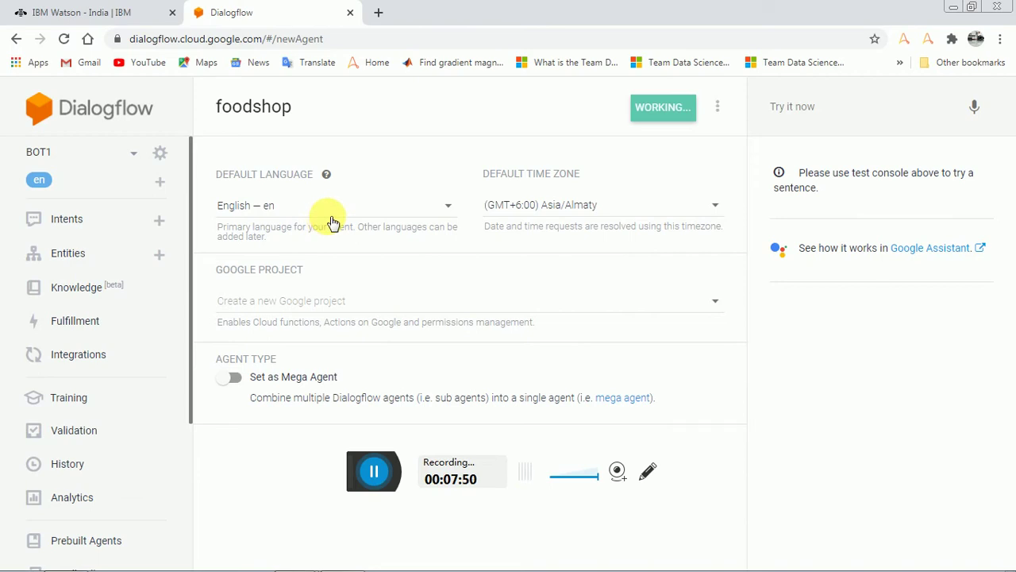
pyautogui.click(369, 471)
pyautogui.click(332, 475)
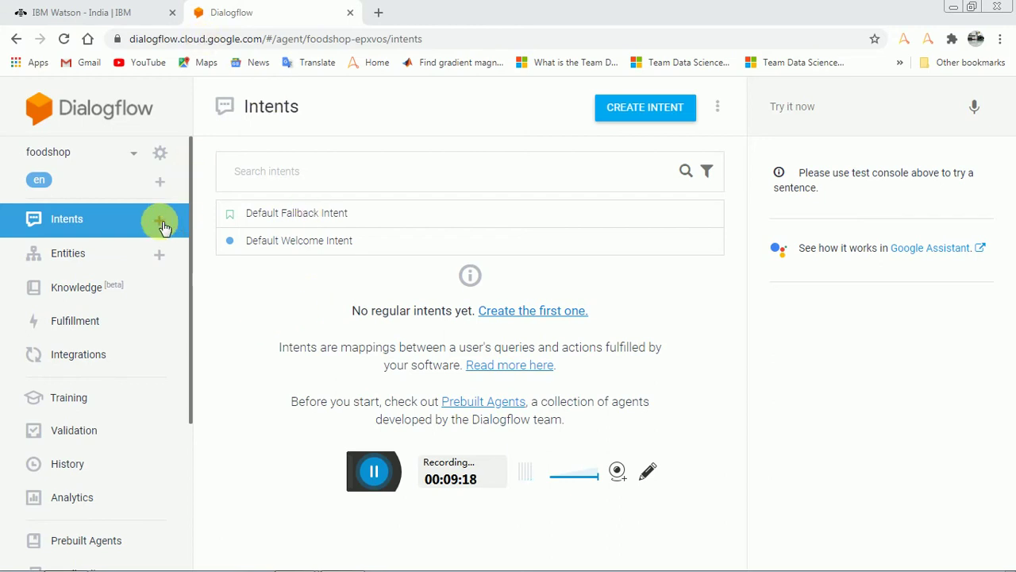
# Start creating a new intent in the foodshop agent.
pyautogui.click(626, 123)
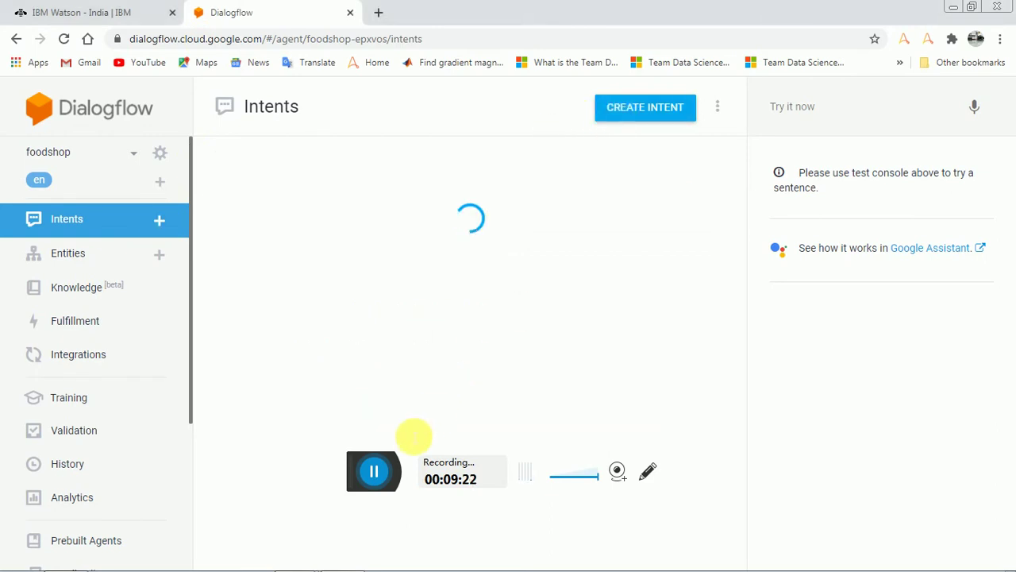
pyautogui.click(374, 473)
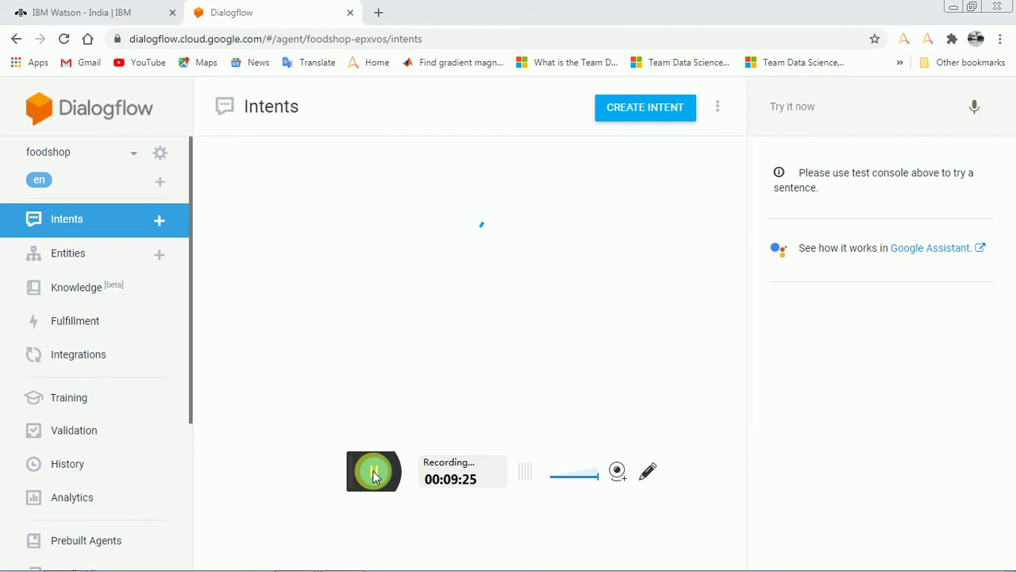
pyautogui.click(349, 475)
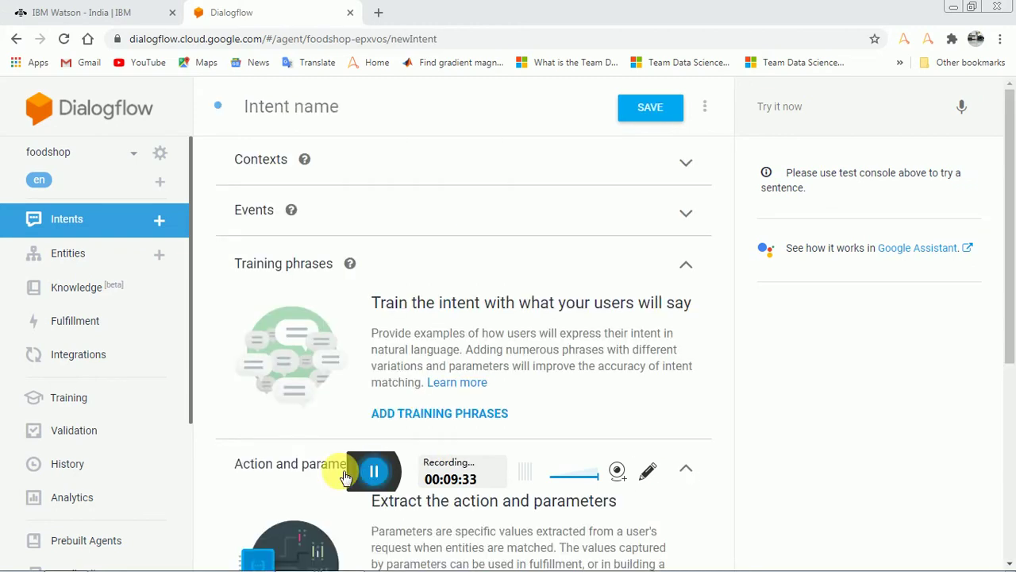
# Expand the Contexts and Events sections of the new intent and look through its training phrase, action and response sections.
pyautogui.click(688, 163)
pyautogui.scroll(-3, 667, 230)
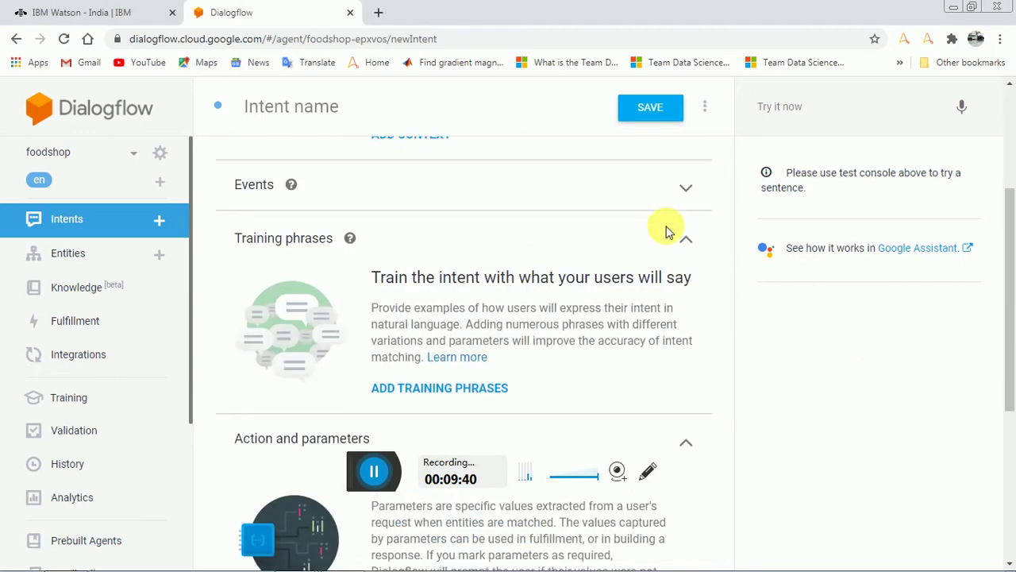
pyautogui.click(688, 191)
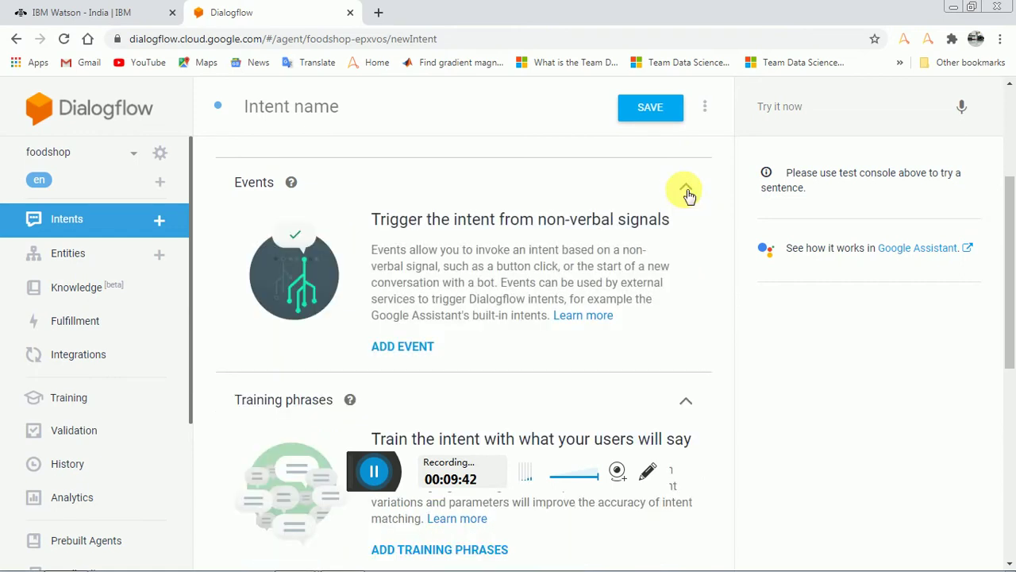
pyautogui.scroll(-2, 687, 195)
pyautogui.scroll(-3, 688, 262)
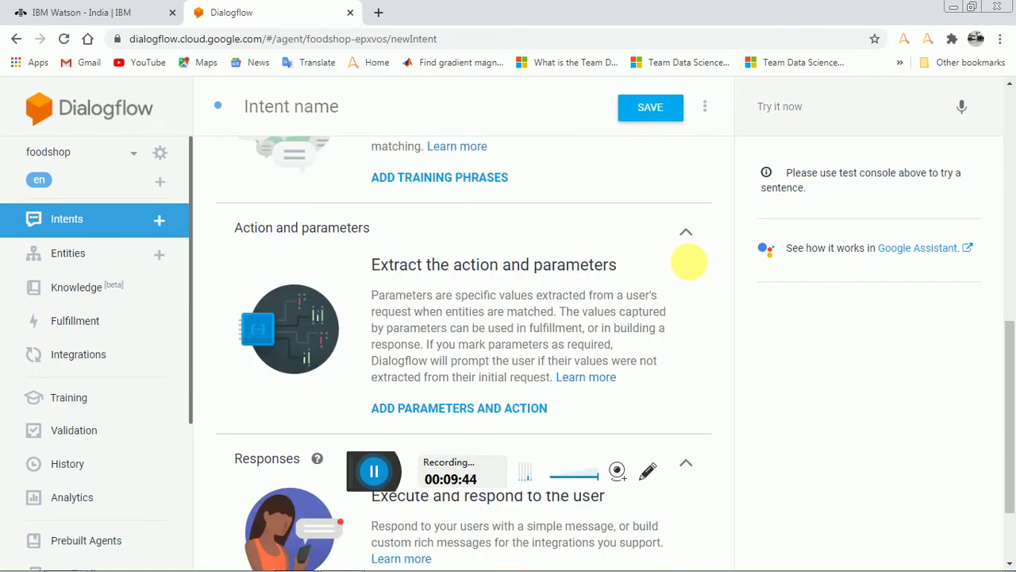
# Open the empty sections of the new intent for entry and name the intent foodlist.
pyautogui.scroll(-2, 689, 265)
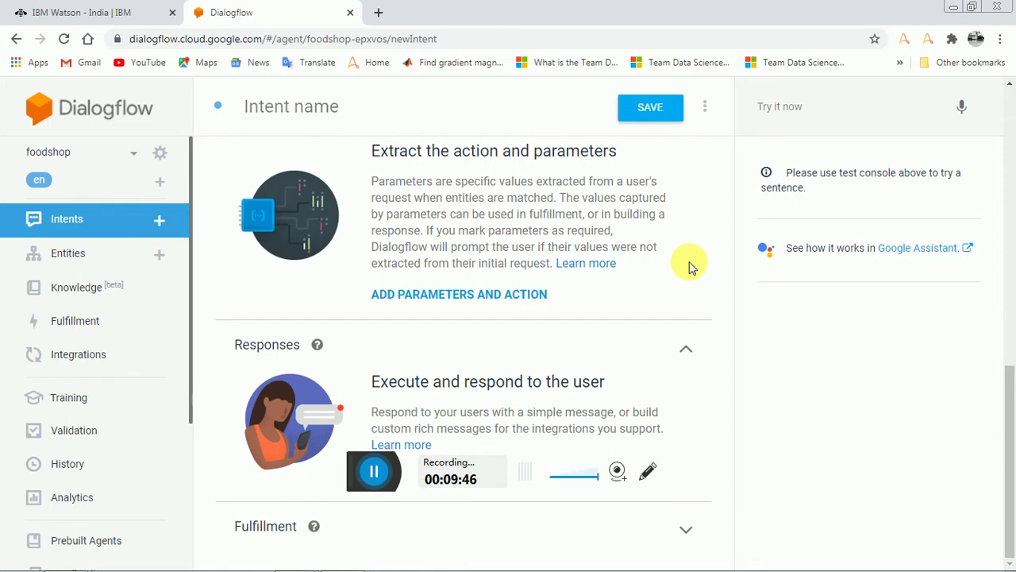
pyautogui.scroll(7, 416, 381)
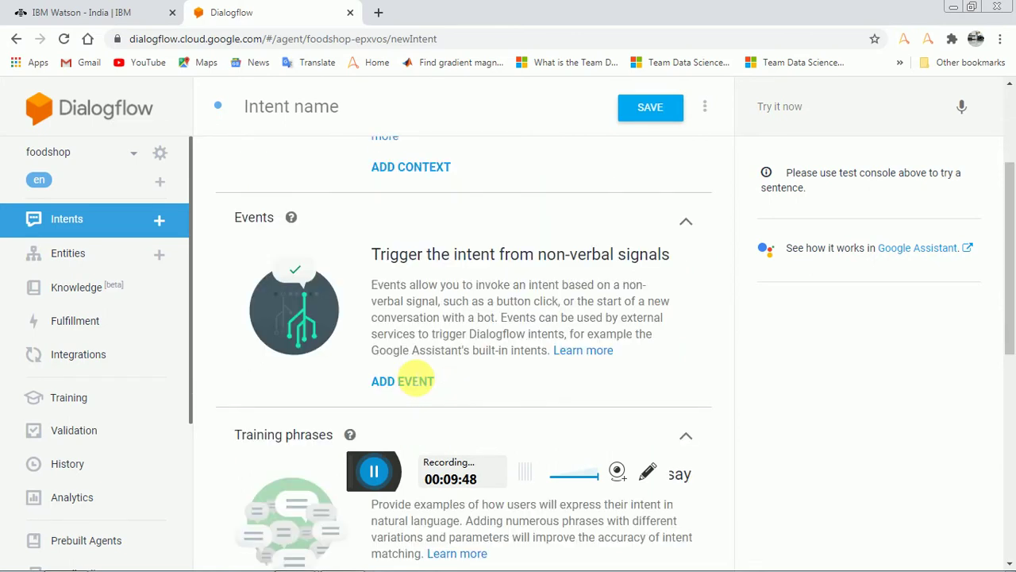
pyautogui.scroll(3, 416, 381)
pyautogui.click(403, 362)
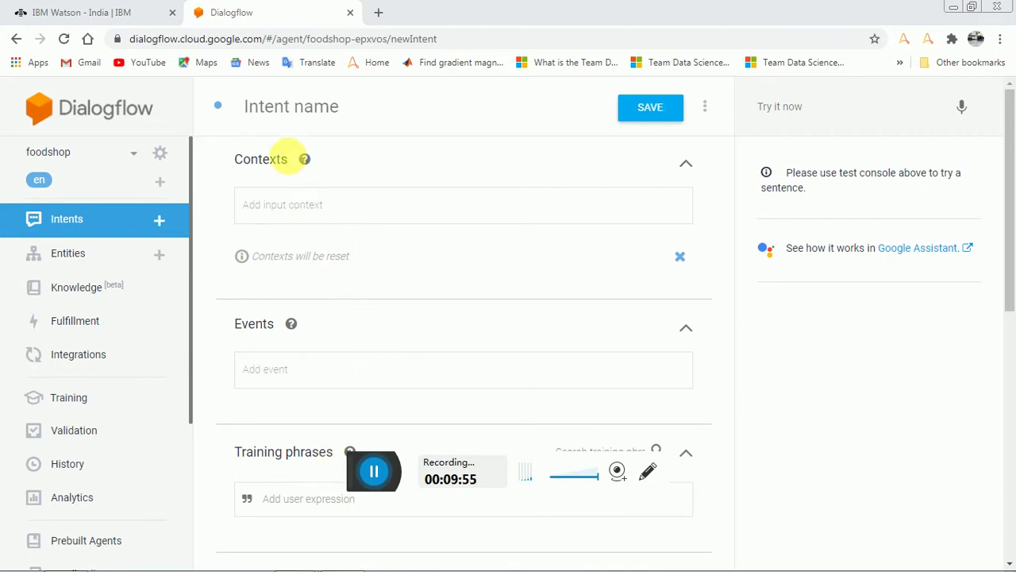
pyautogui.click(316, 107)
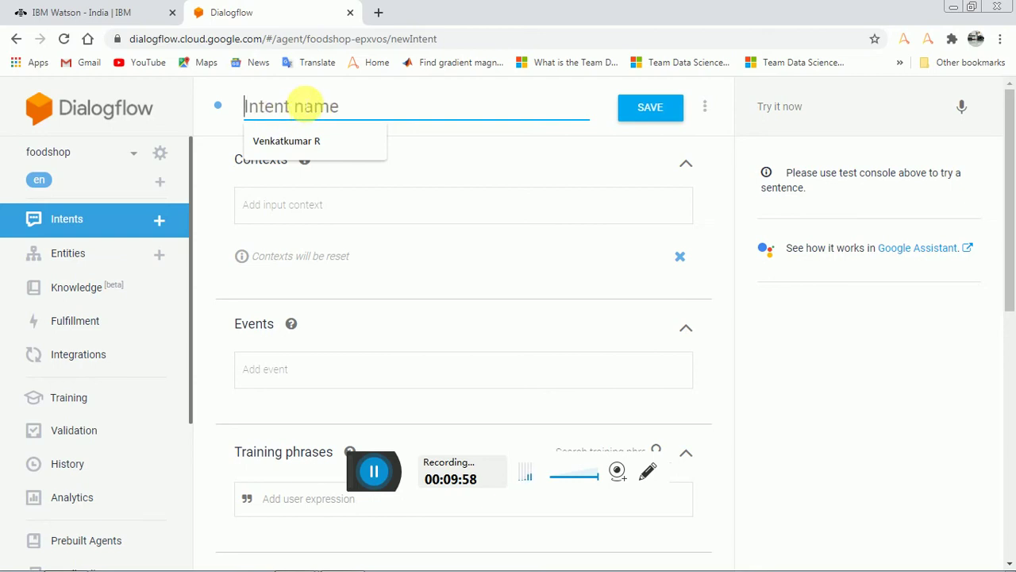
pyautogui.write('fo')
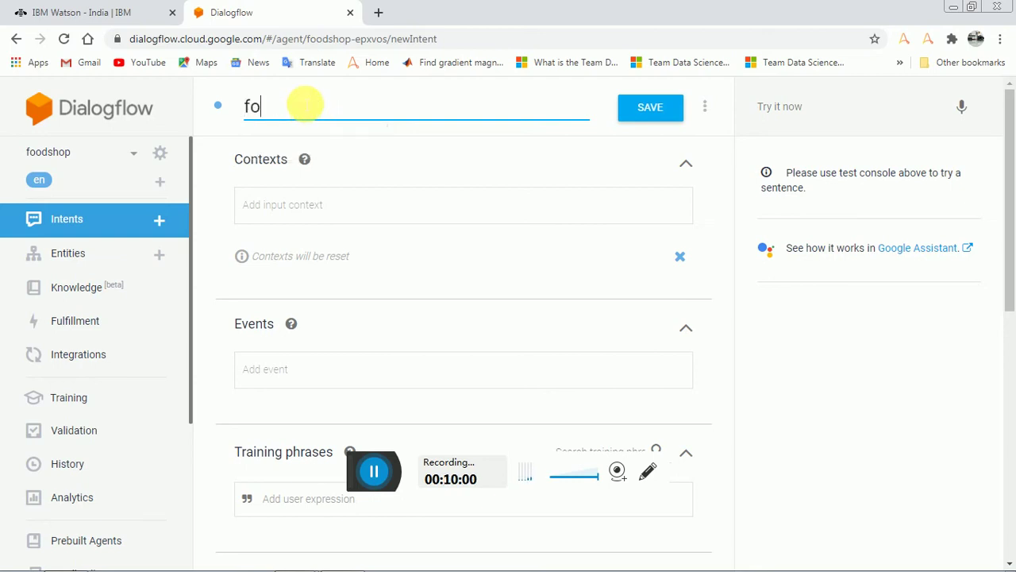
pyautogui.write('odlist')
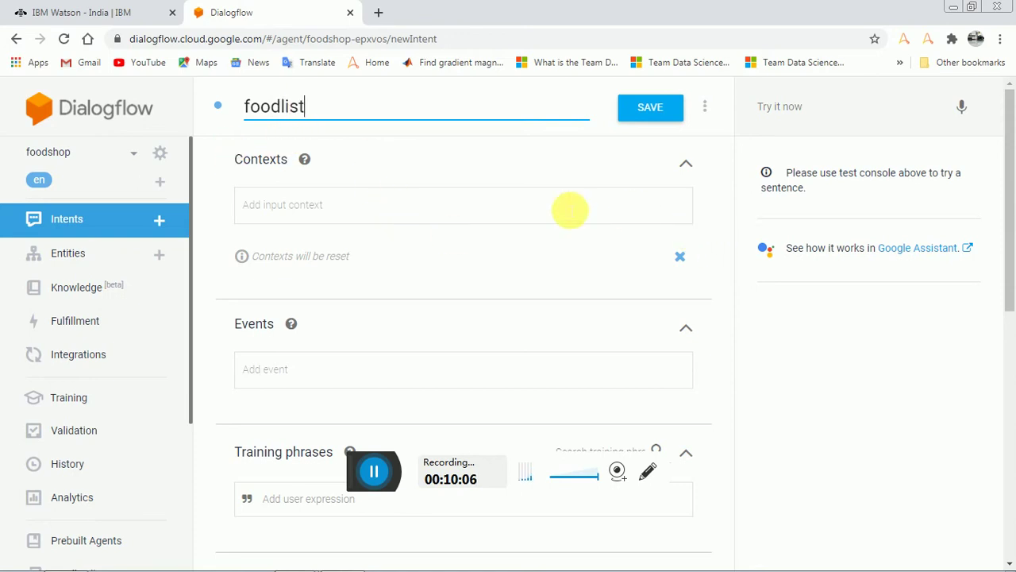
# Browse the predefined events for the foodlist intent and add the Welcome event.
pyautogui.scroll(-2, 409, 246)
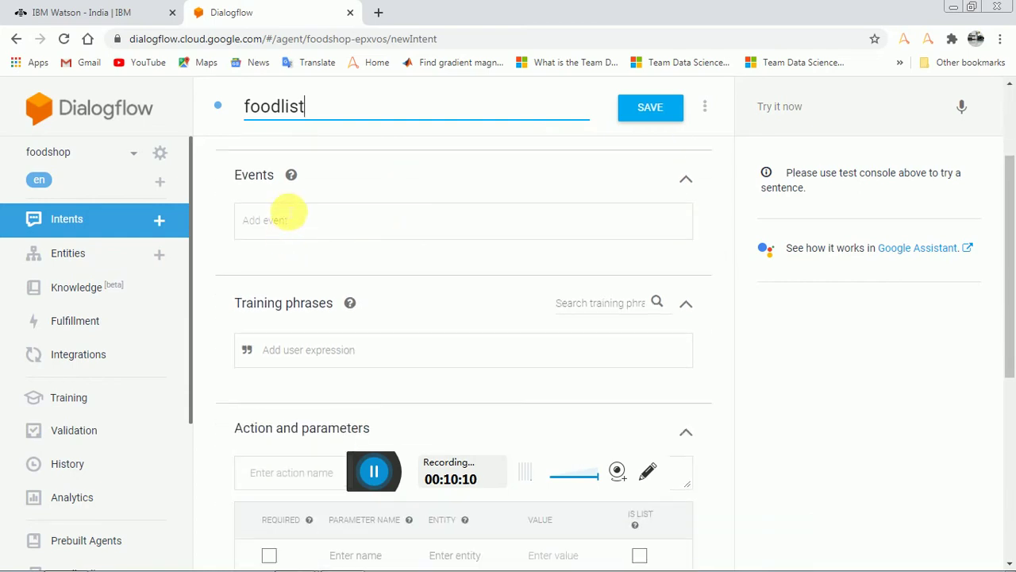
pyautogui.click(288, 221)
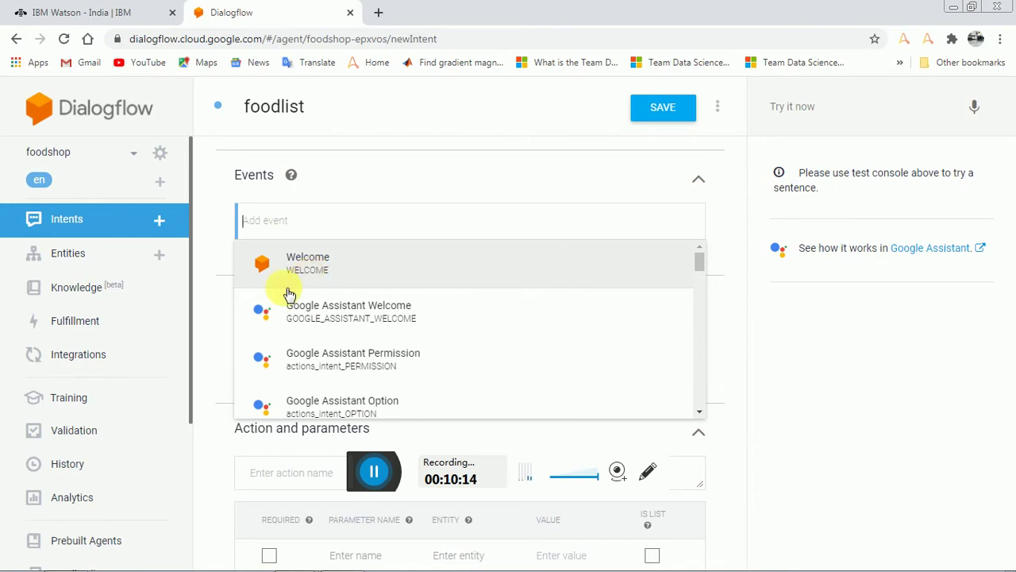
pyautogui.scroll(-3, 291, 326)
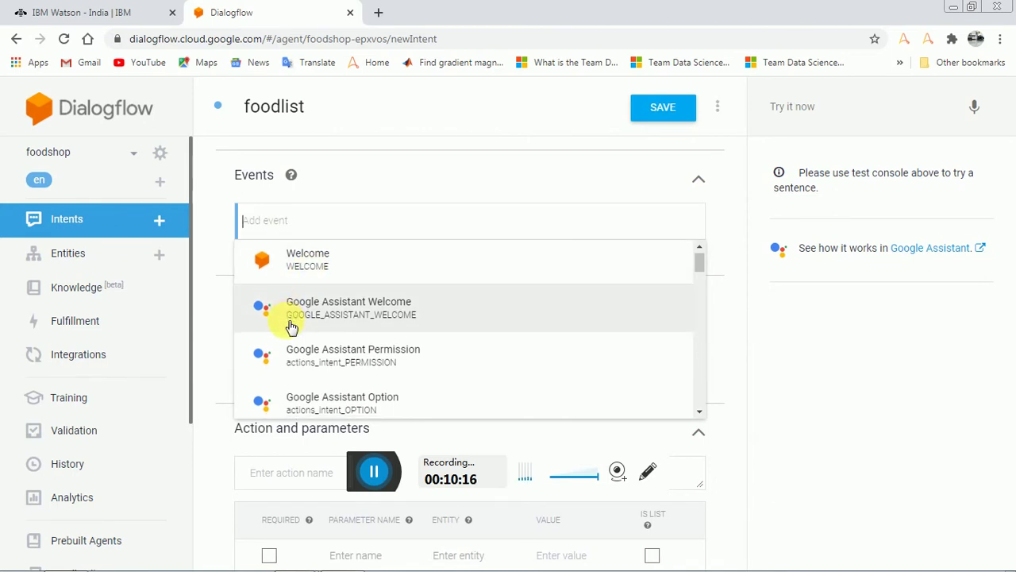
pyautogui.scroll(-5, 292, 326)
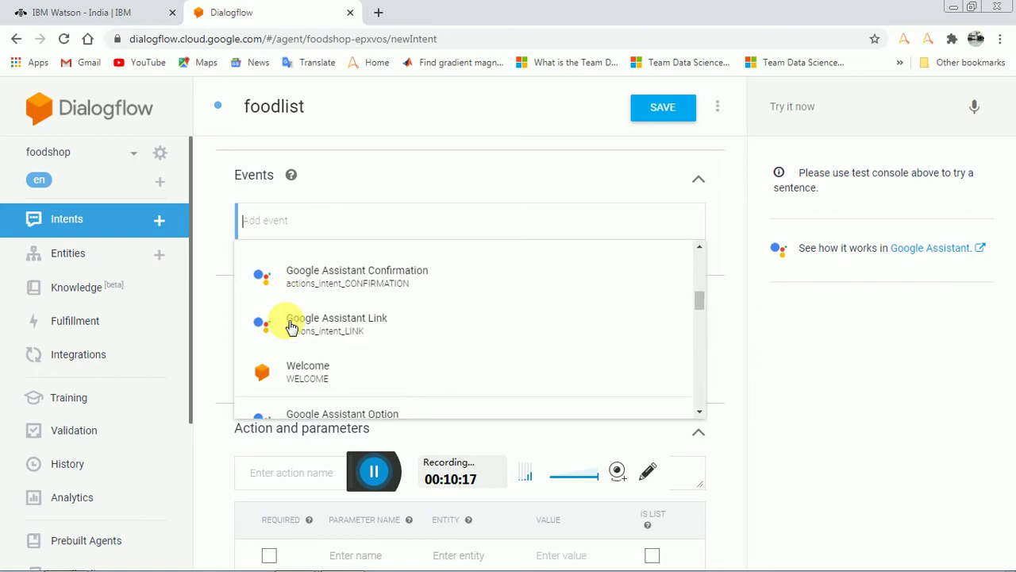
pyautogui.scroll(1, 291, 325)
pyautogui.scroll(2, 291, 325)
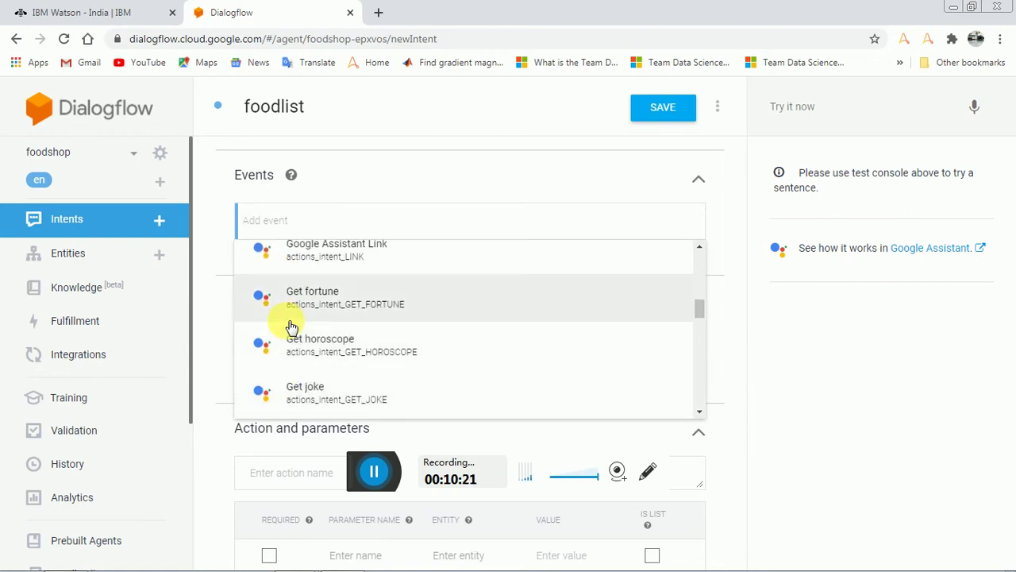
pyautogui.scroll(1, 291, 325)
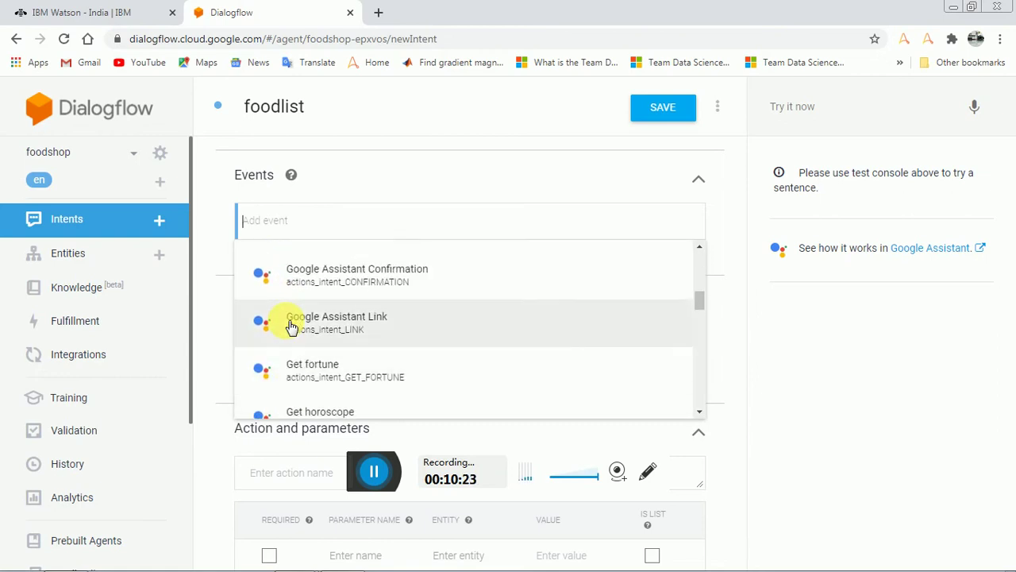
pyautogui.scroll(5, 291, 326)
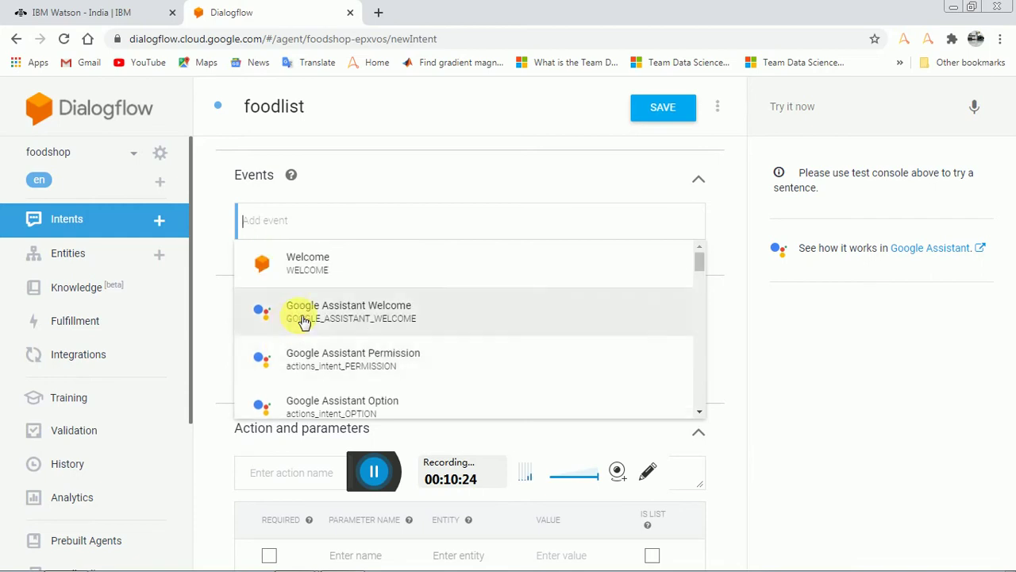
pyautogui.click(329, 278)
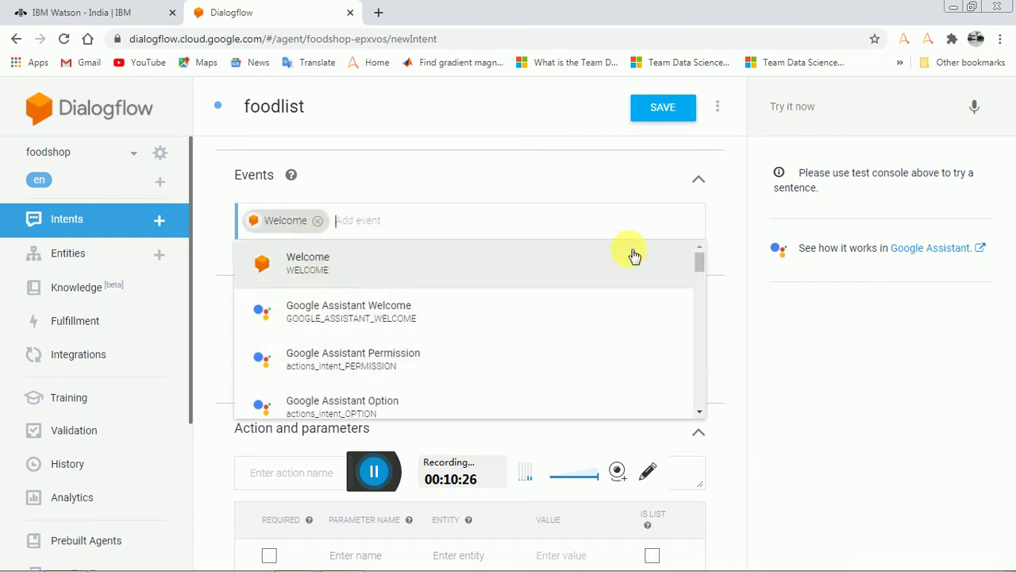
pyautogui.click(872, 380)
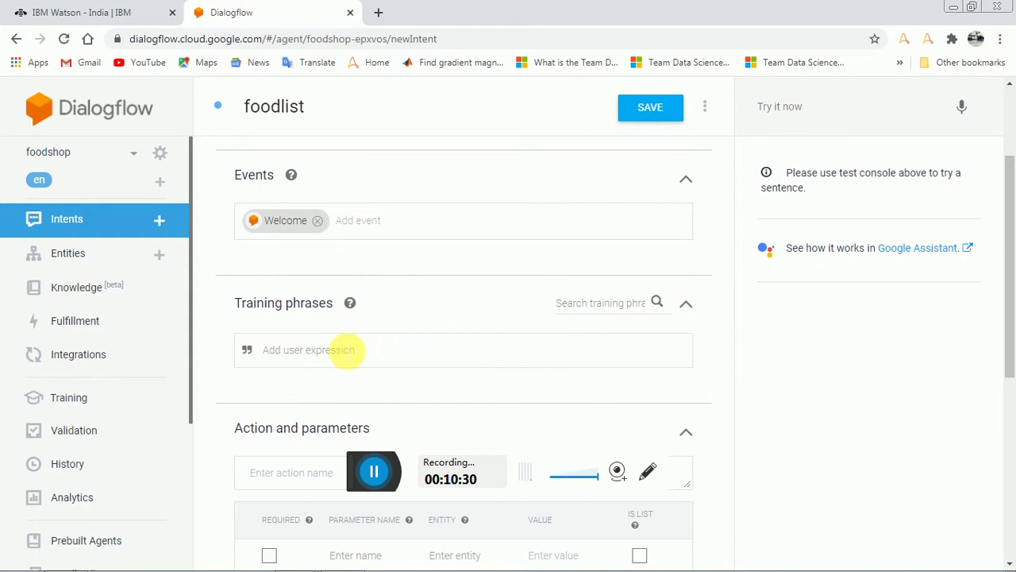
# Add "welcome" as the first training phrase of the foodlist intent.
pyautogui.click(347, 350)
pyautogui.write('h')
pyautogui.press('BackSpace')
pyautogui.write('welcome to')
pyautogui.press('BackSpace')
pyautogui.press('BackSpace')
pyautogui.press('BackSpace')
pyautogui.press('Return')
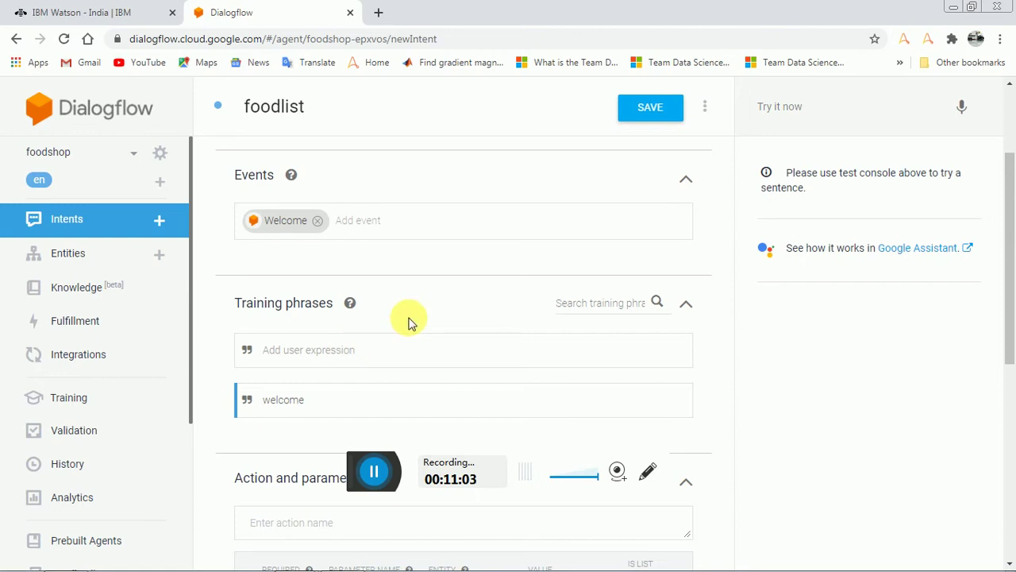
# Add the training phrases "hi how r u" and "i want food list" to the foodlist intent.
pyautogui.write('hi how ')
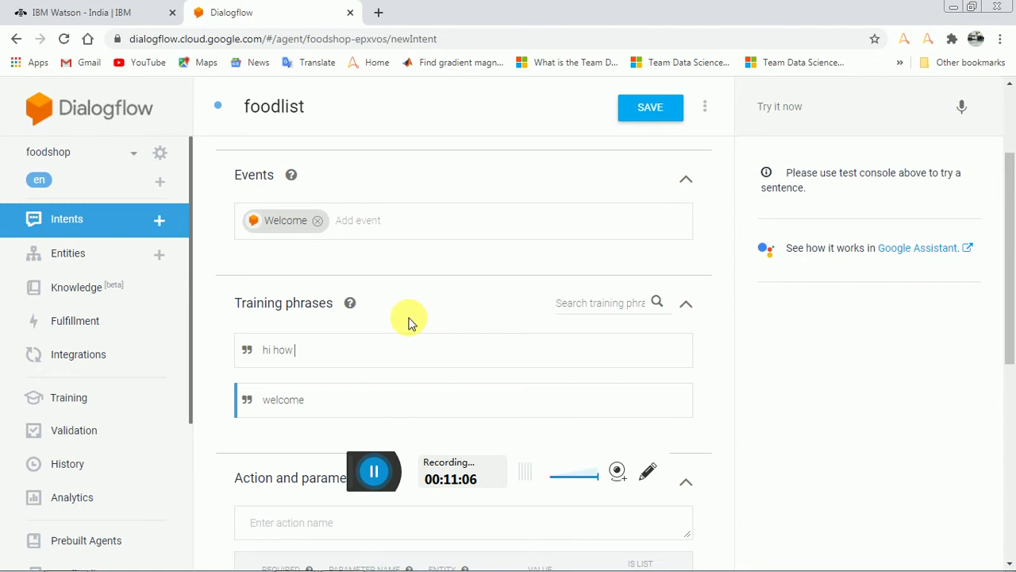
pyautogui.write('r u')
pyautogui.press('Return')
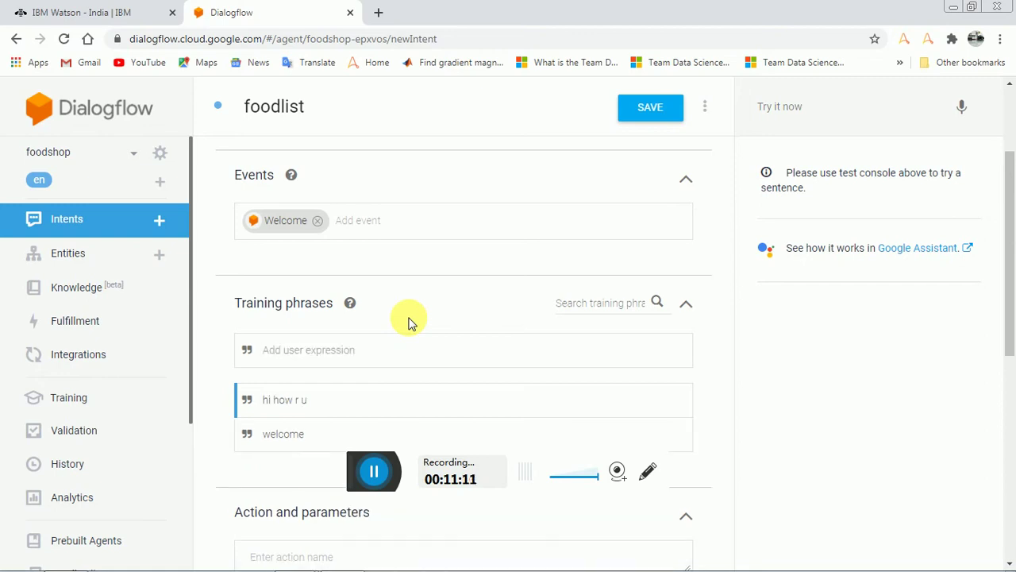
pyautogui.write('i want floo')
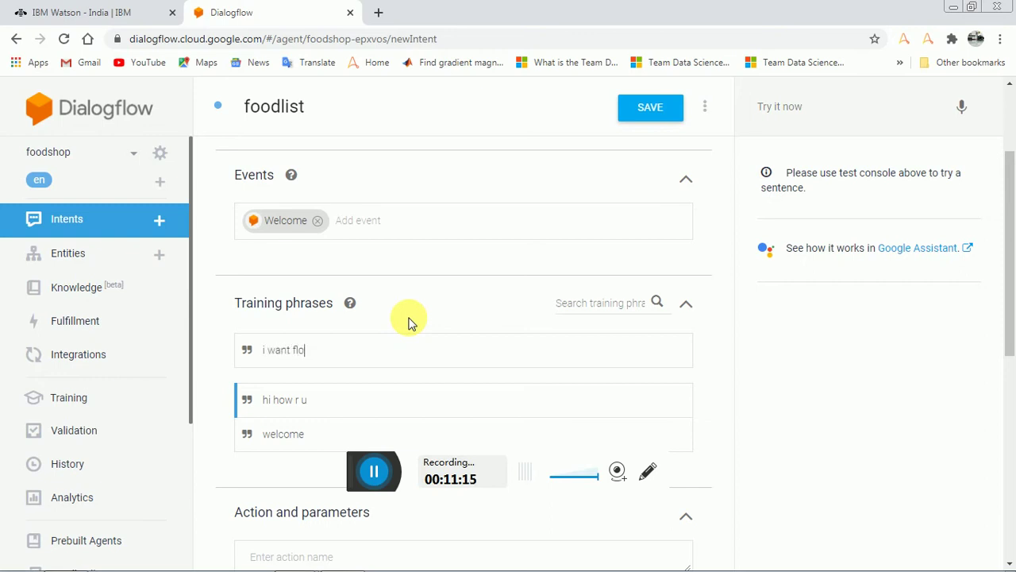
pyautogui.press('BackSpace')
pyautogui.press('BackSpace')
pyautogui.press('BackSpace')
pyautogui.write('ood list')
pyautogui.press('Return')
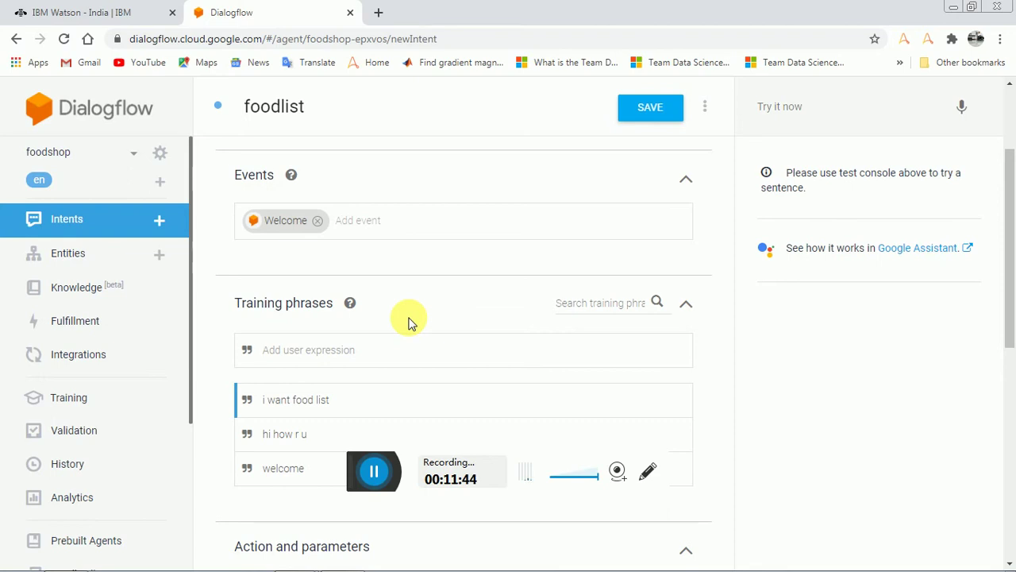
# Enter "how r u" and "what i can help for" as the first two text response variants of the foodlist intent.
pyautogui.scroll(-3, 413, 324)
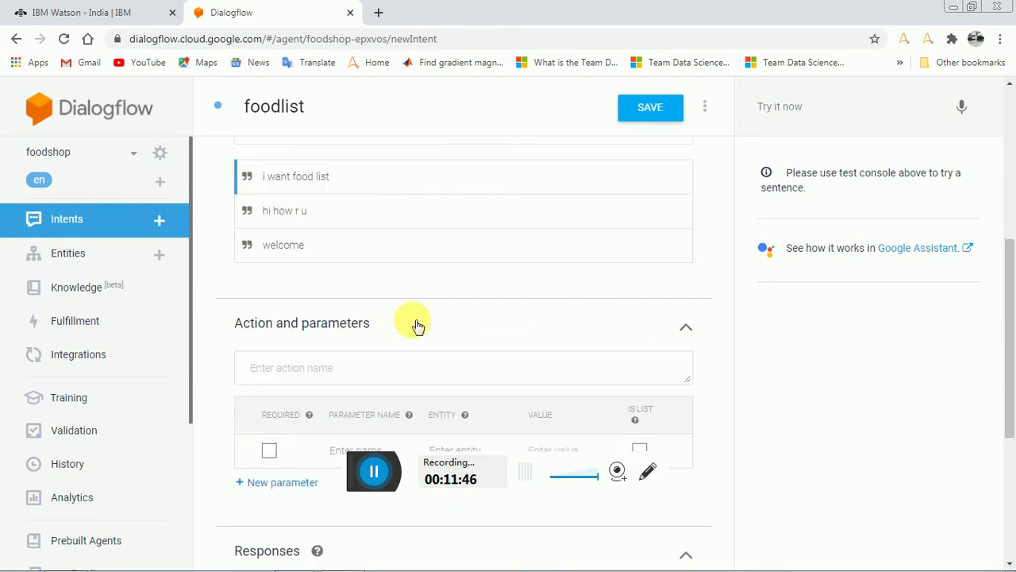
pyautogui.scroll(-2, 416, 325)
pyautogui.scroll(-2, 415, 324)
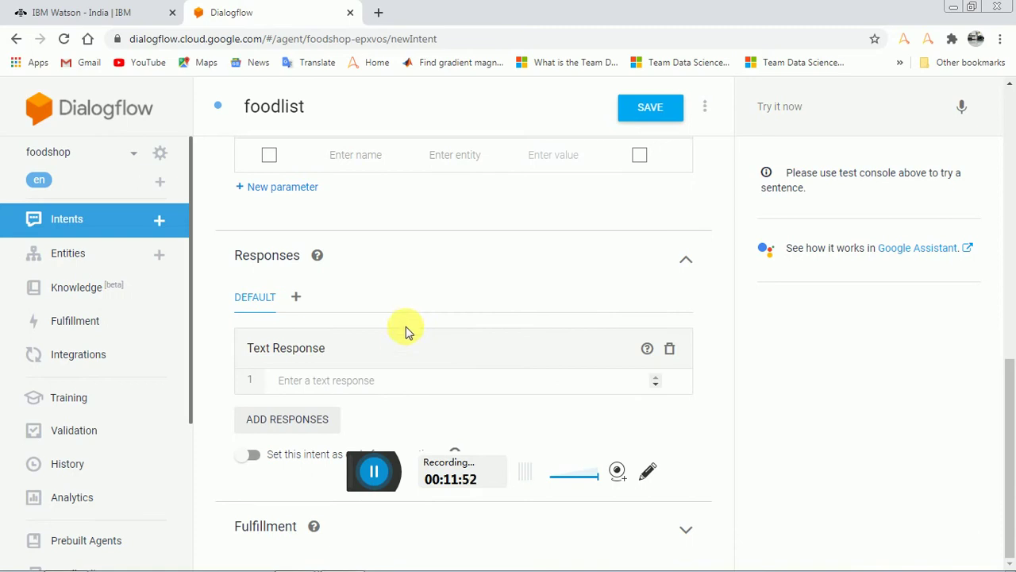
pyautogui.click(393, 381)
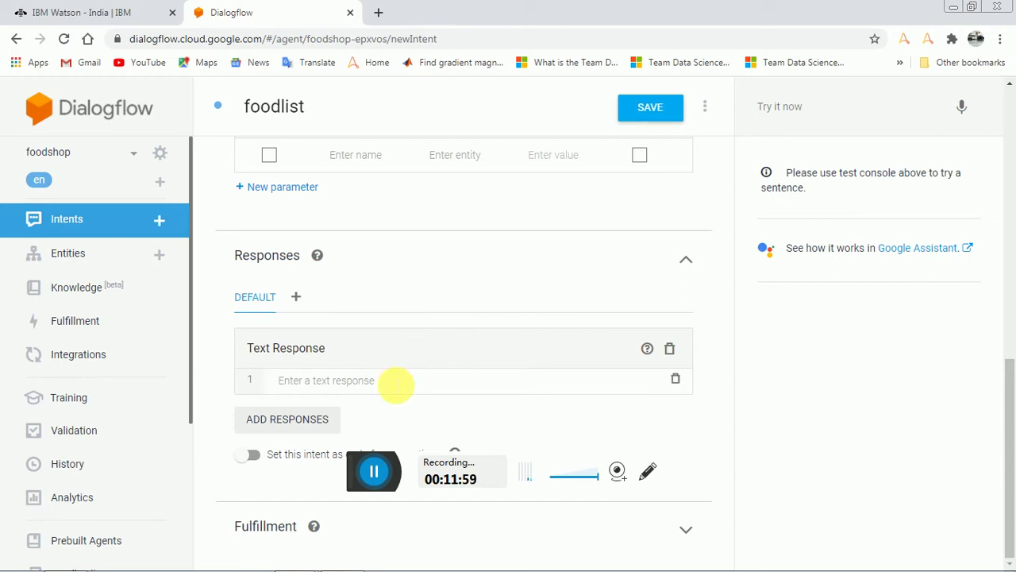
pyautogui.write('how r u')
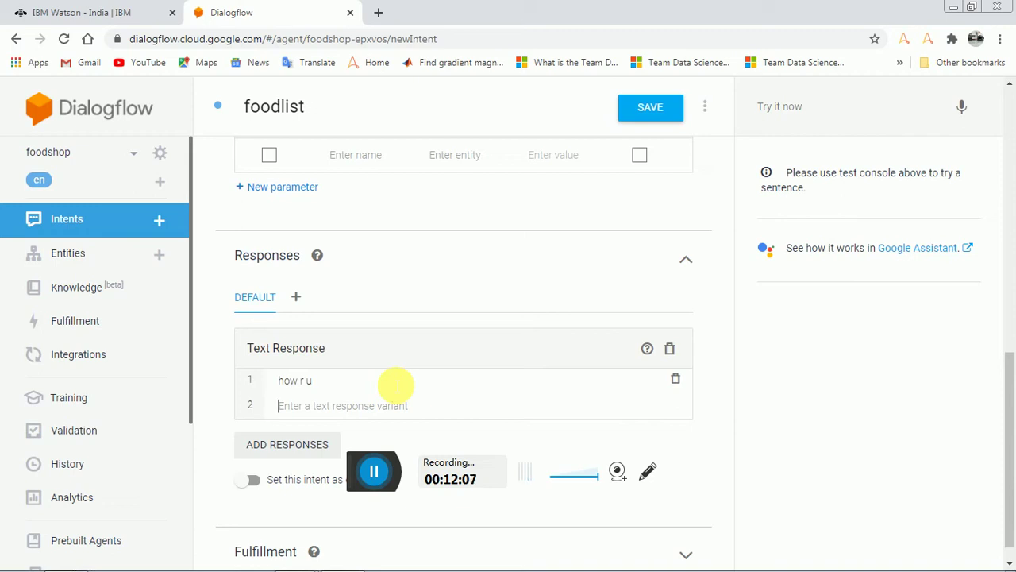
pyautogui.write('wha')
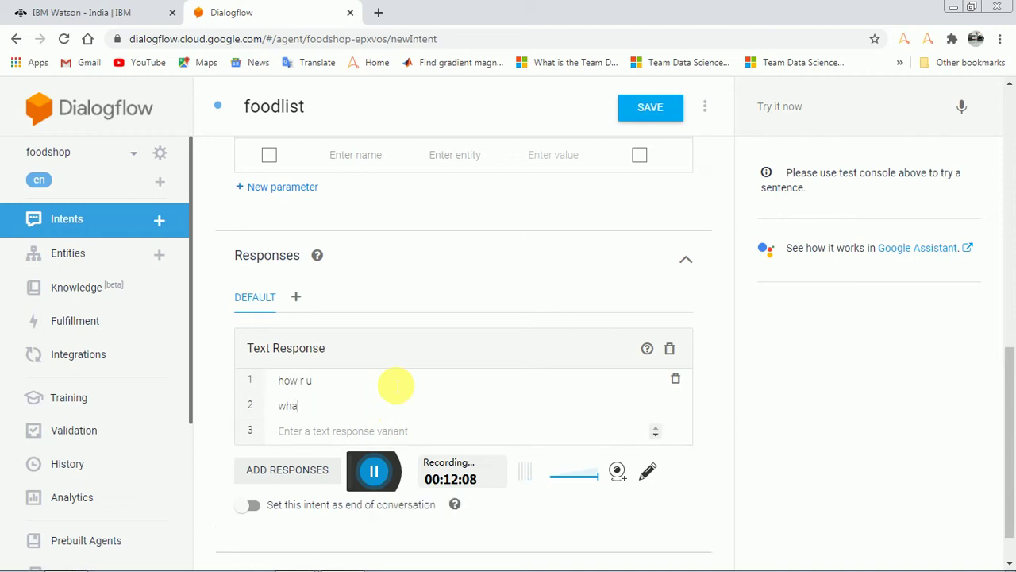
pyautogui.write('t i can help for u')
pyautogui.press('Return')
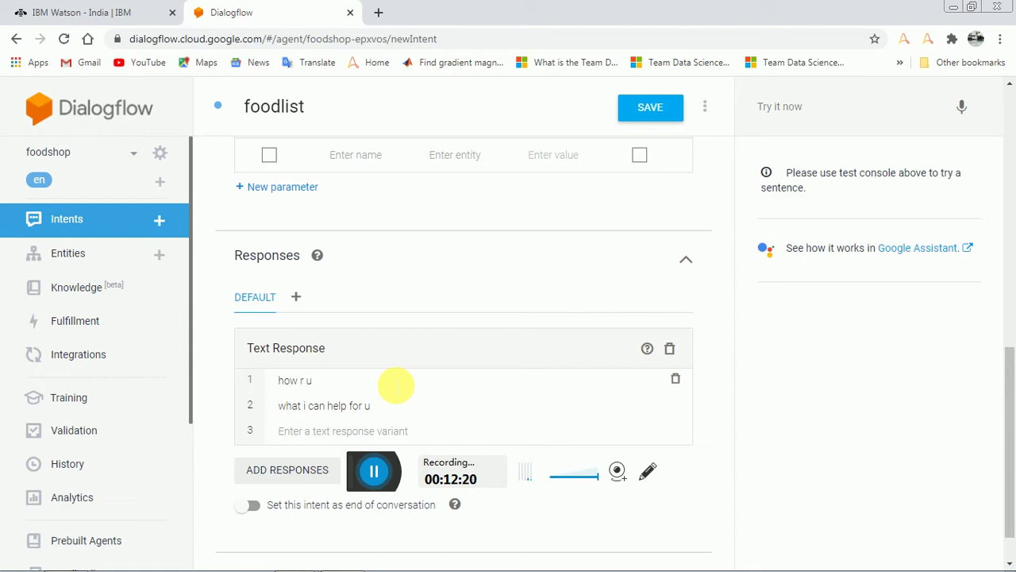
pyautogui.write('thi')
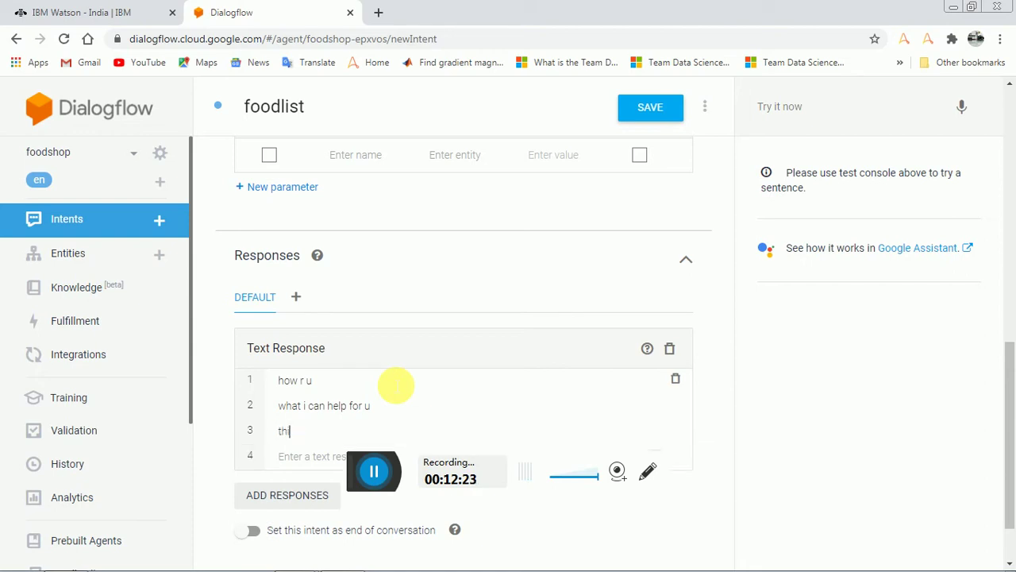
pyautogui.press('BackSpace')
pyautogui.press('BackSpace')
pyautogui.press('BackSpace')
pyautogui.press('BackSpace')
pyautogui.press('BackSpace')
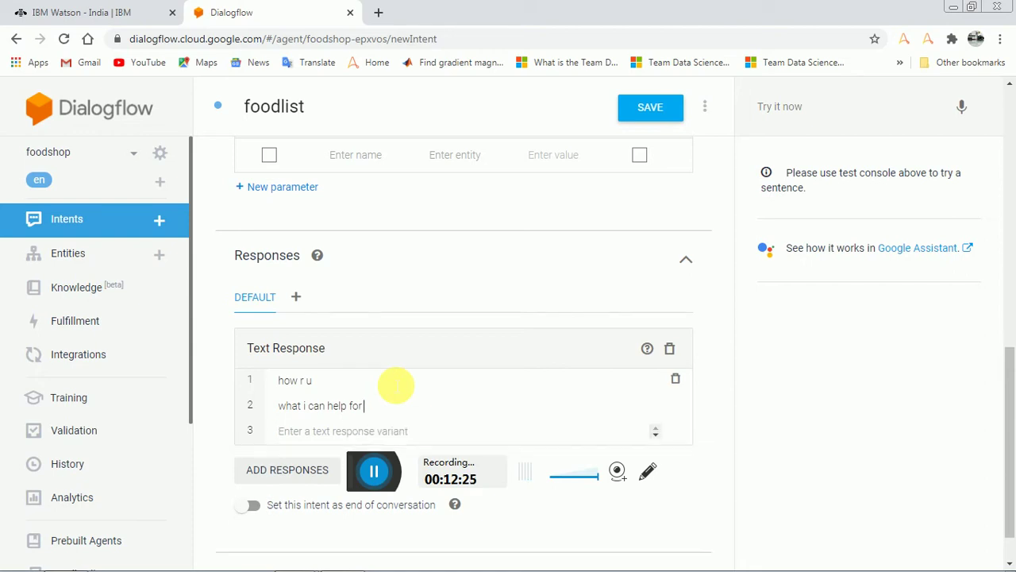
# Enter "i have some many variety of foodw" as the third text response variant.
pyautogui.write('i')
pyautogui.write('i')
pyautogui.write(' have so')
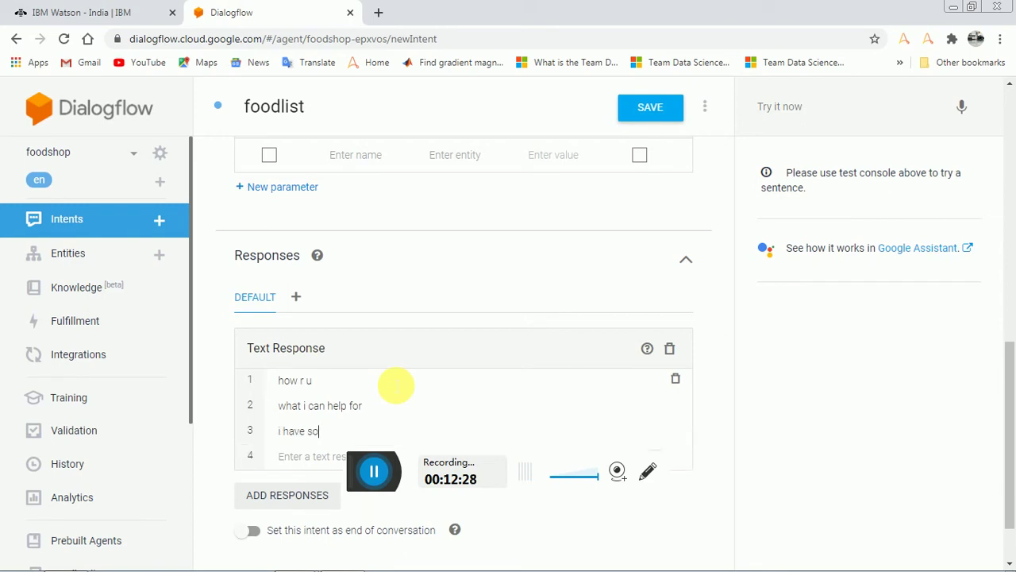
pyautogui.write('me many variety of foods')
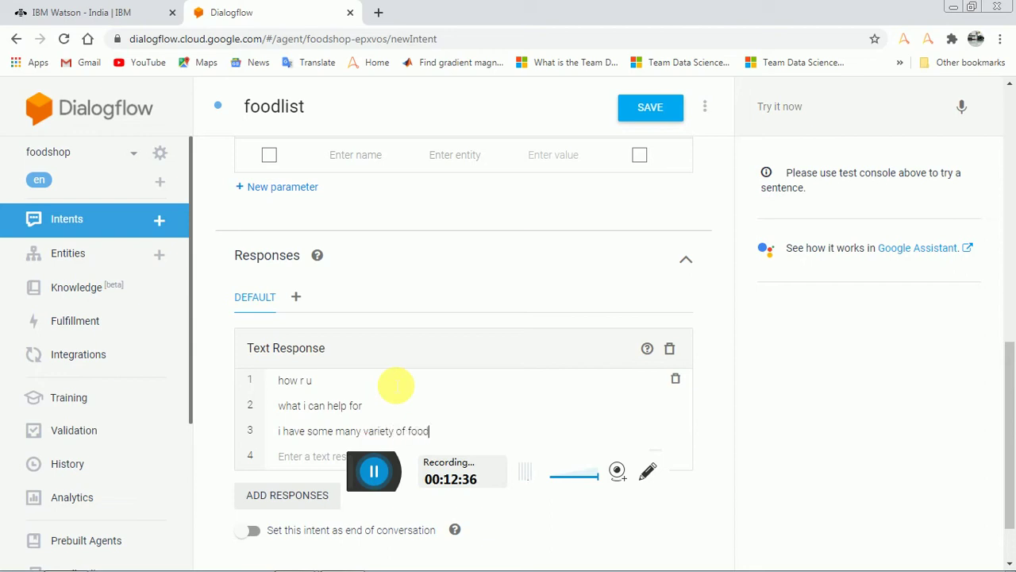
pyautogui.press('Return')
pyautogui.write('go')
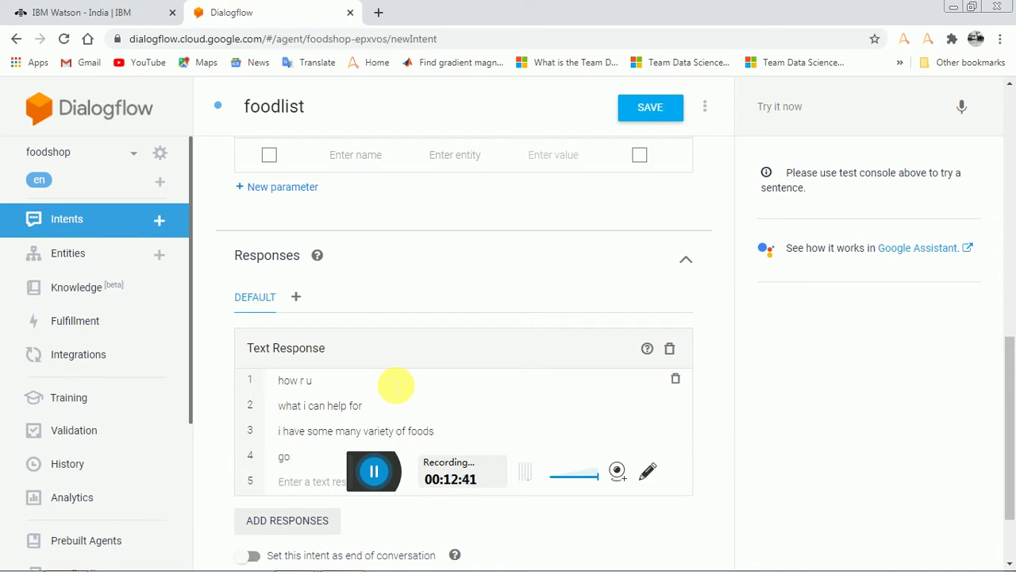
pyautogui.press('BackSpace')
pyautogui.press('BackSpace')
pyautogui.press('BackSpace')
pyautogui.press('BackSpace')
pyautogui.write('w')
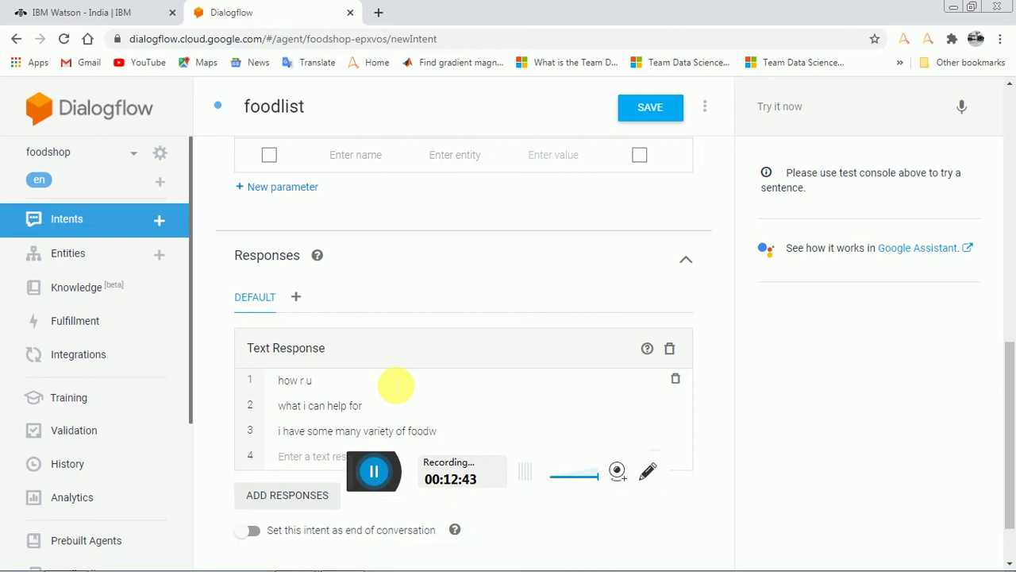
# Add "welcome to all" and "what u want" as the fourth and fifth text response variants.
pyautogui.write('wel')
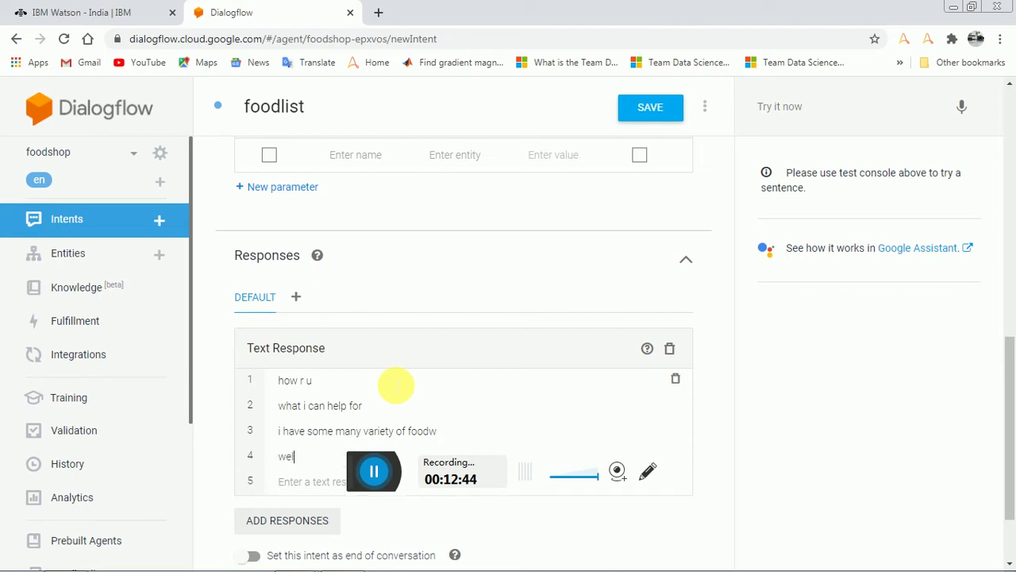
pyautogui.write('come to fo')
pyautogui.press('BackSpace')
pyautogui.press('BackSpace')
pyautogui.write('all')
pyautogui.press('Return')
pyautogui.write('w')
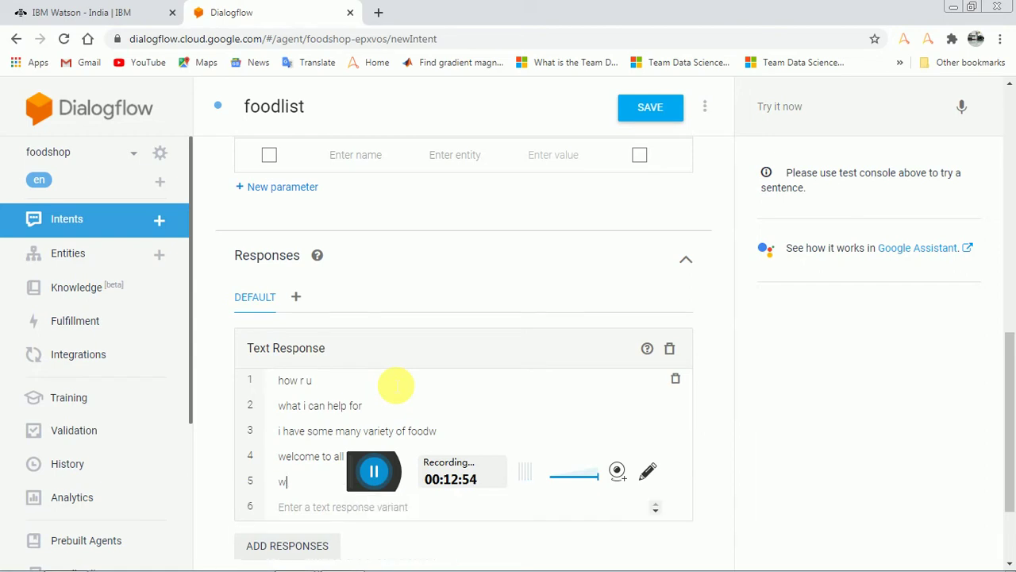
pyautogui.write('hat u want')
pyautogui.scroll(-2, 556, 320)
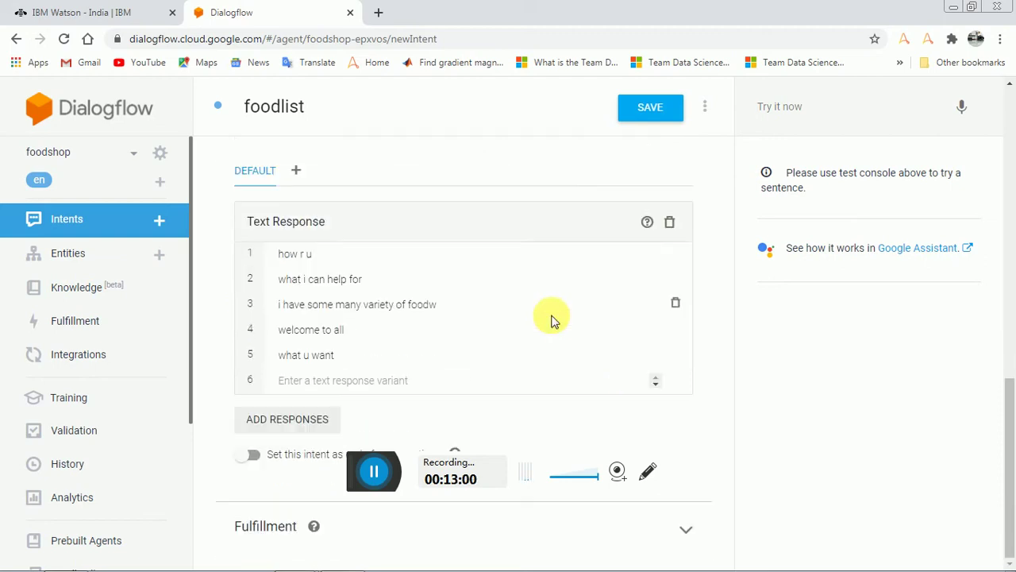
# Try to save the foodlist intent and toggle the resetting of its output contexts.
pyautogui.click(659, 118)
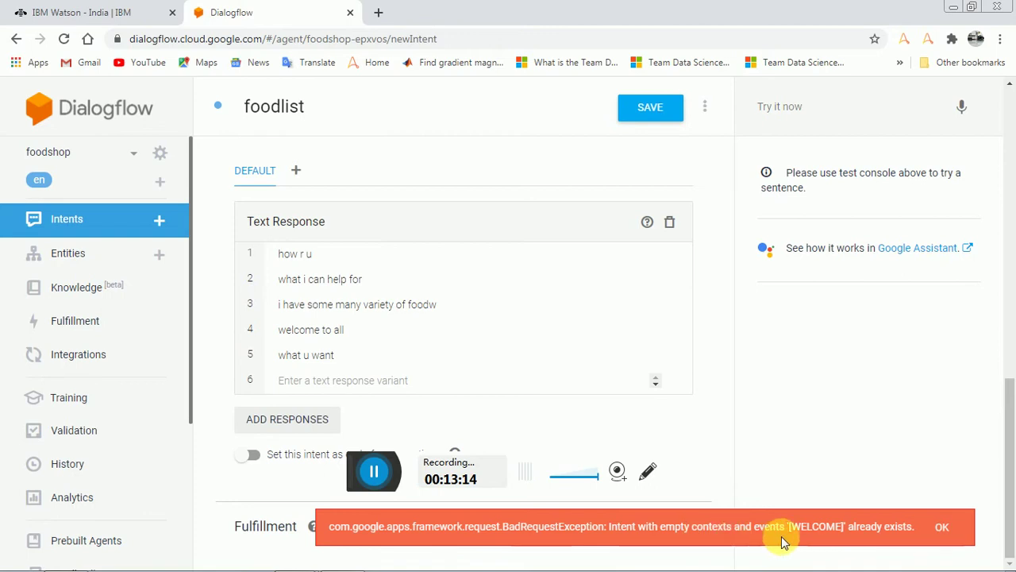
pyautogui.scroll(5, 595, 342)
pyautogui.scroll(4, 595, 341)
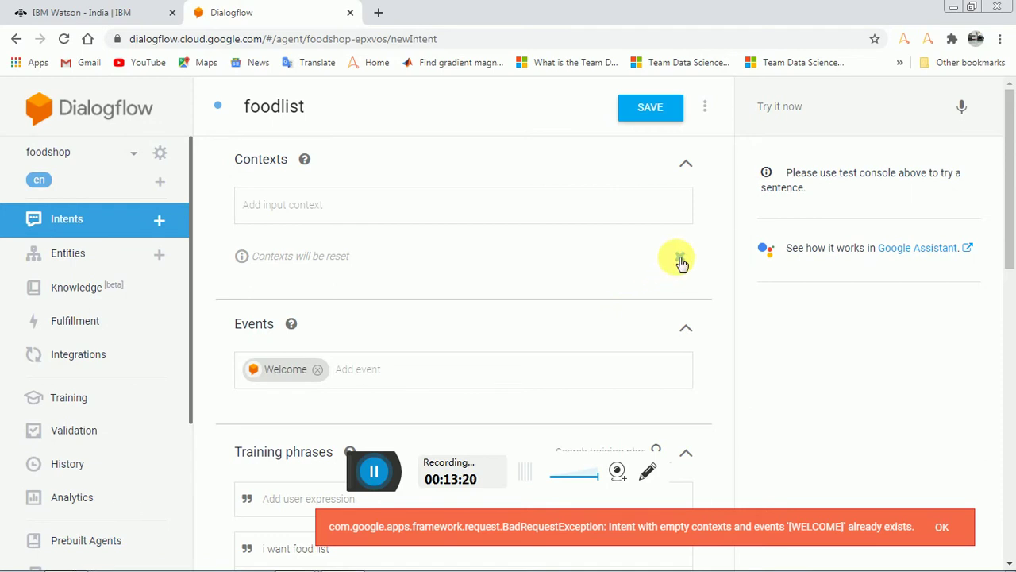
pyautogui.click(681, 262)
pyautogui.click(684, 263)
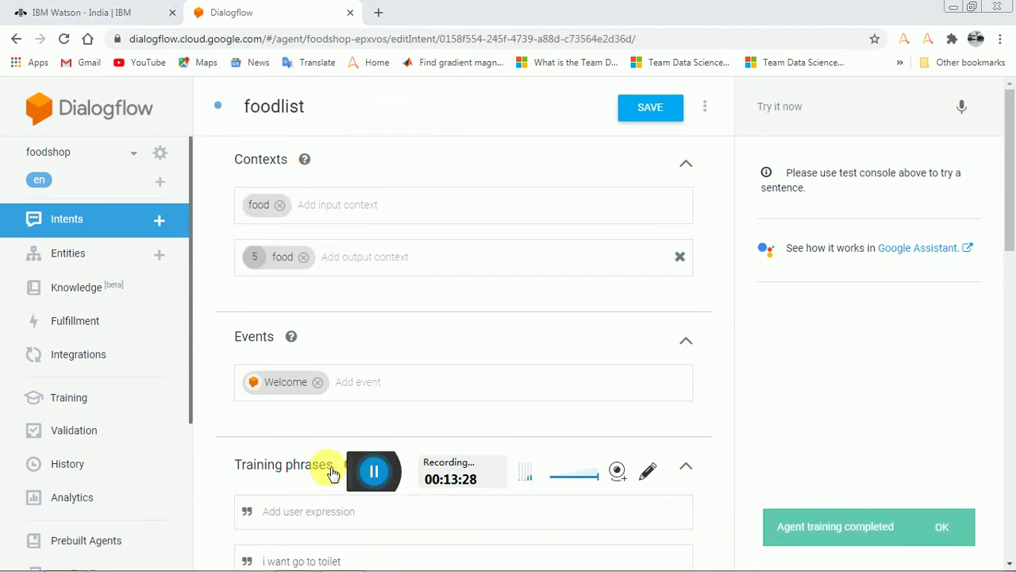
# Test the agent by sending "hi" in the test console of the foodlist intent.
pyautogui.click(790, 115)
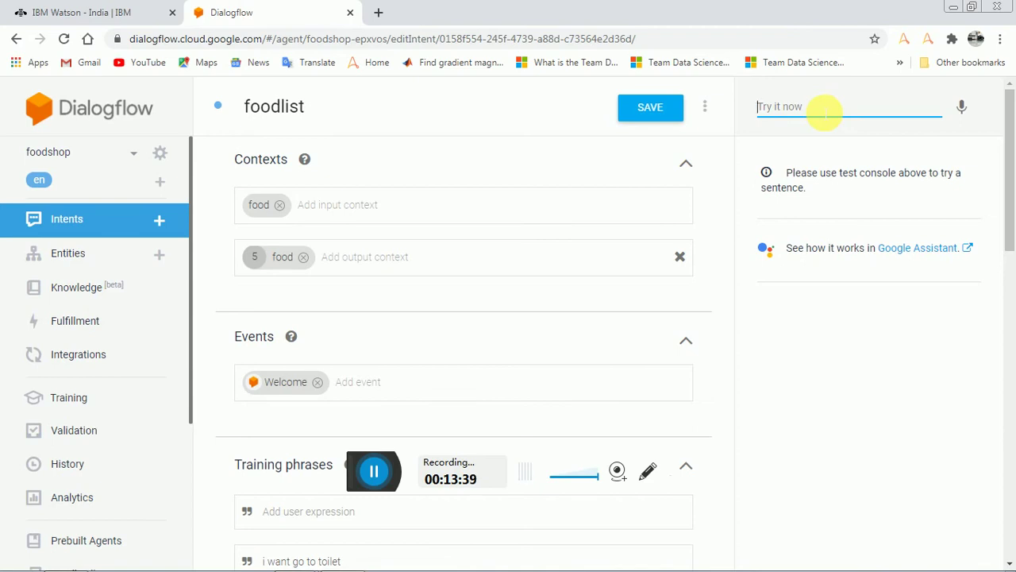
pyautogui.write('hi')
pyautogui.press('Return')
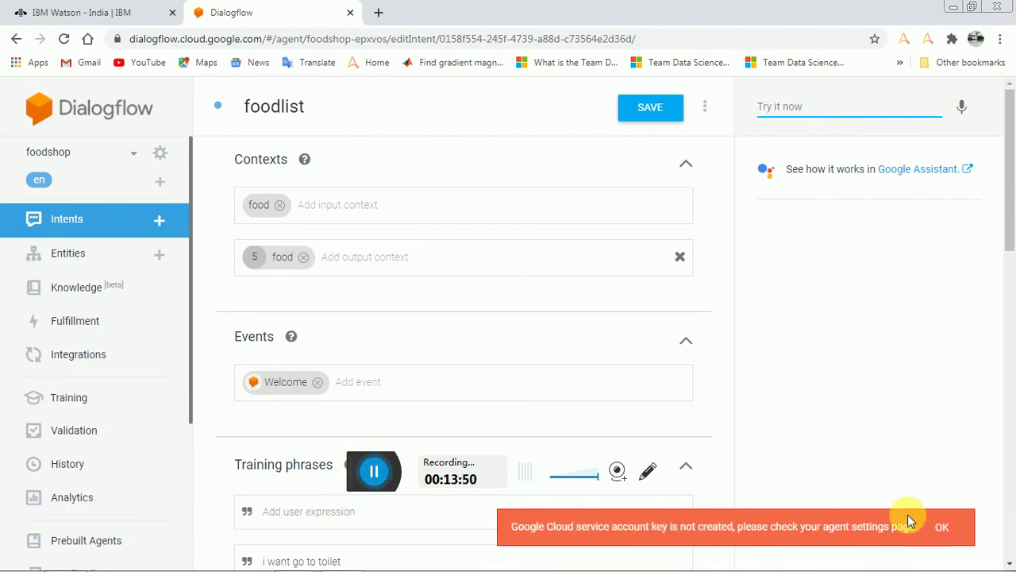
pyautogui.click(377, 475)
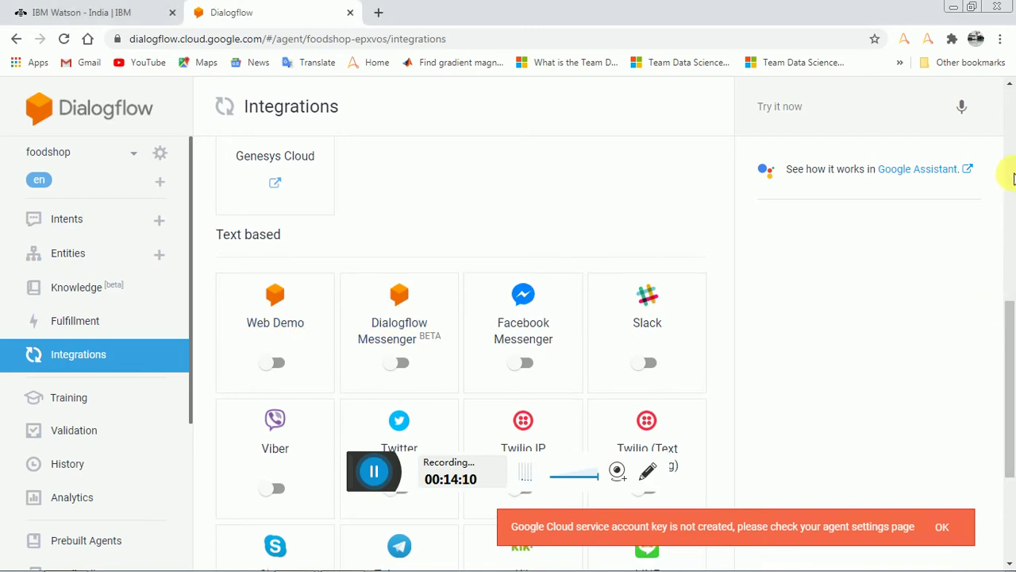
# Enable the text-based Web Demo integration for the foodshop agent, dismiss the error notice and close the integration's details.
pyautogui.click(1008, 92)
pyautogui.scroll(2, 339, 378)
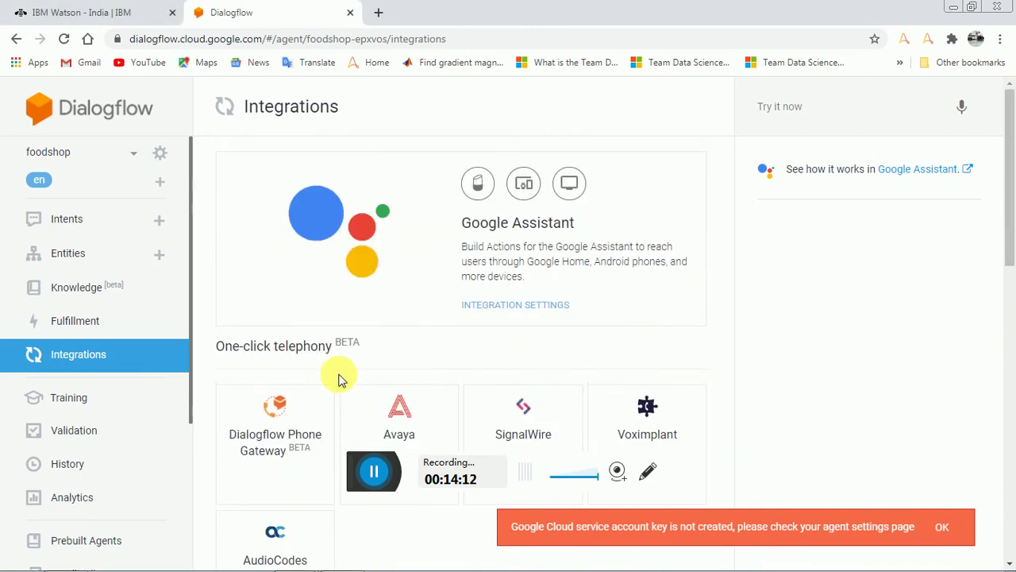
pyautogui.scroll(-5, 338, 378)
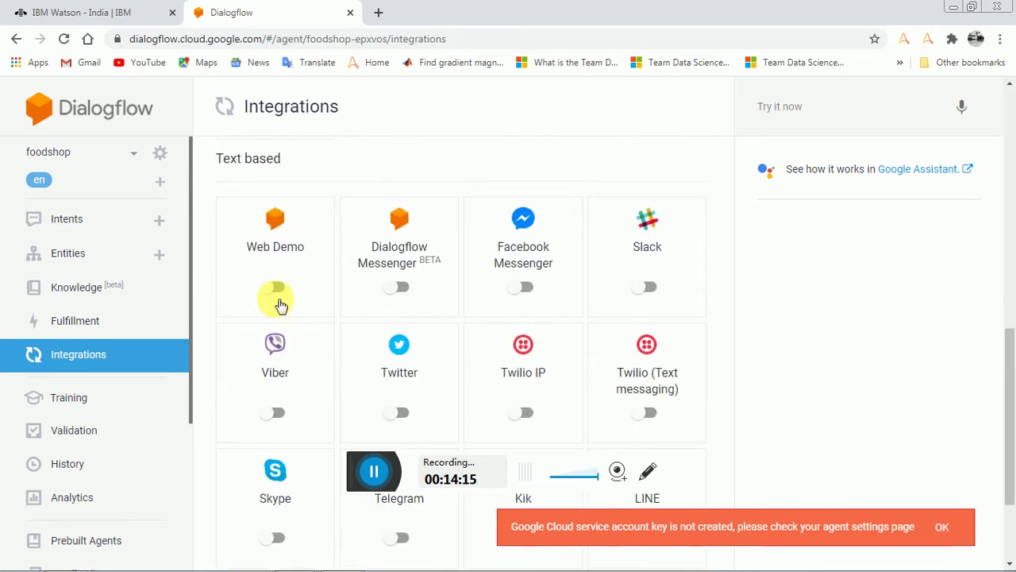
pyautogui.click(276, 291)
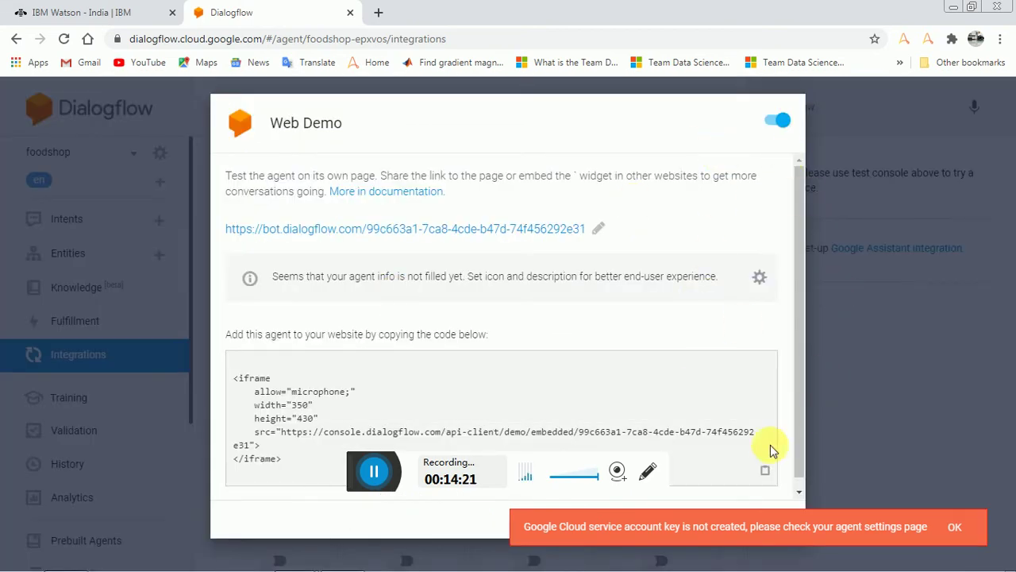
pyautogui.click(957, 529)
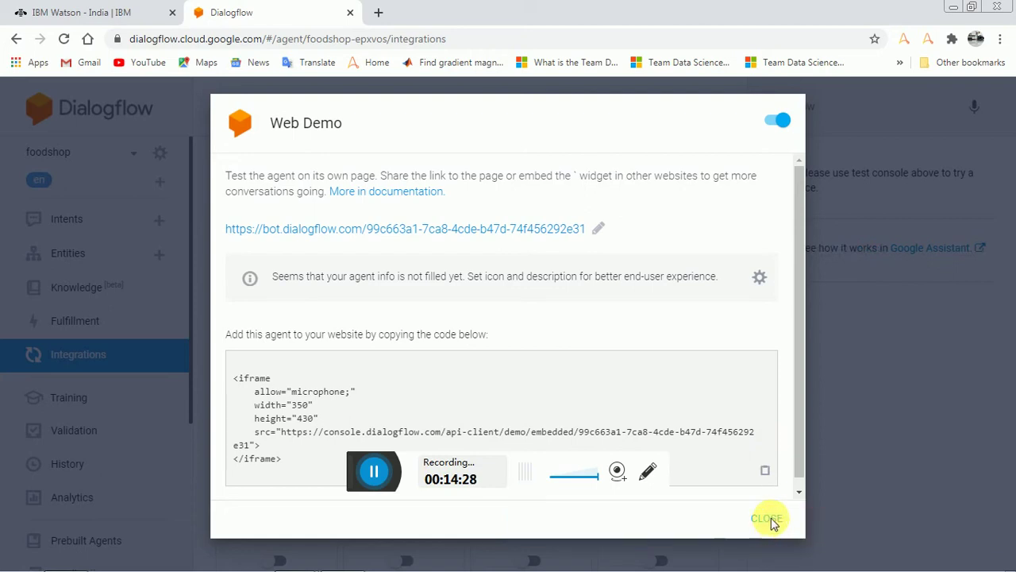
pyautogui.click(767, 520)
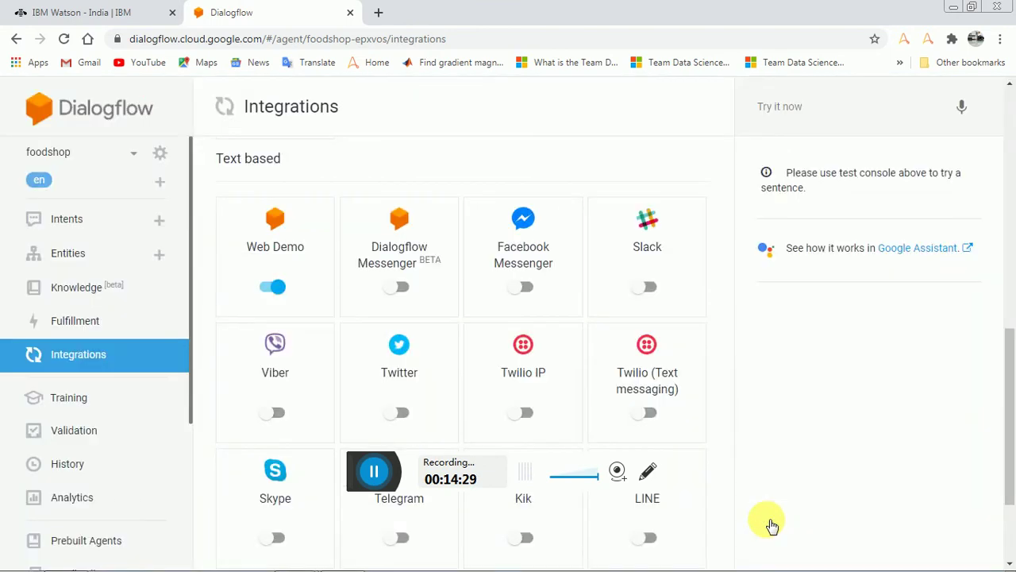
# Enable the Dialogflow Messenger integration for the foodshop agent and choose to try it out.
pyautogui.click(397, 290)
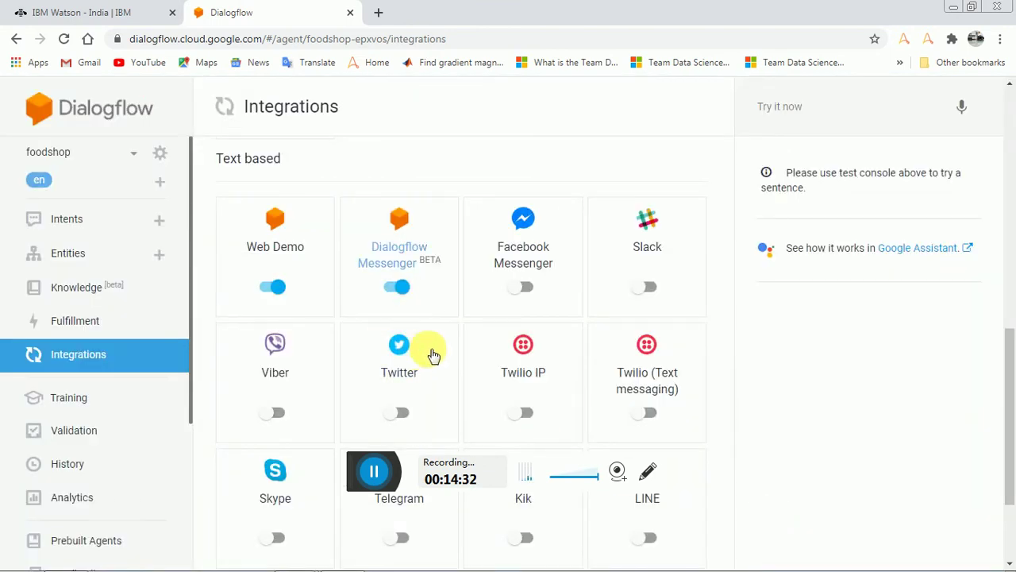
pyautogui.scroll(-2, 432, 355)
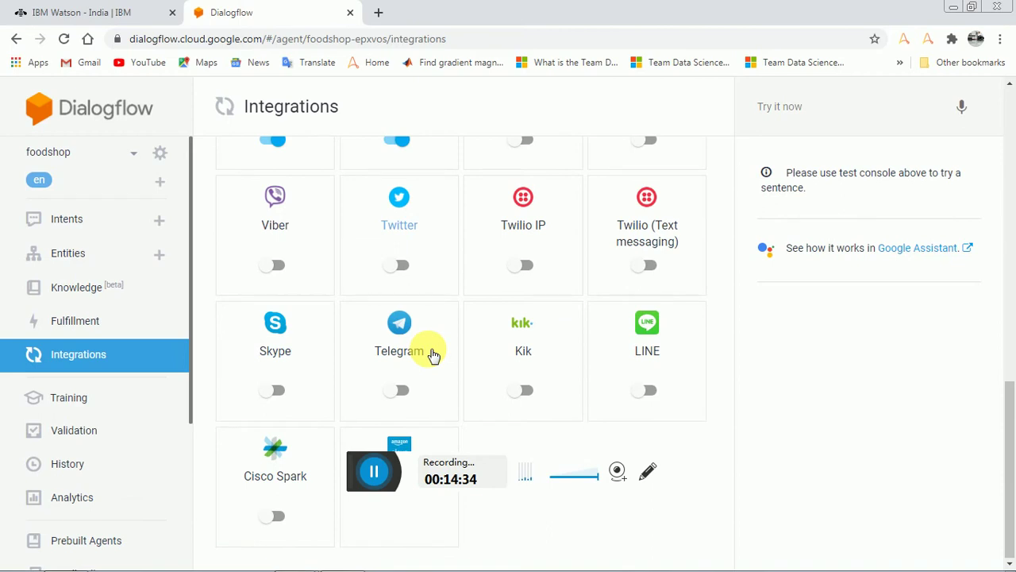
pyautogui.scroll(3, 432, 355)
pyautogui.scroll(-1, 433, 355)
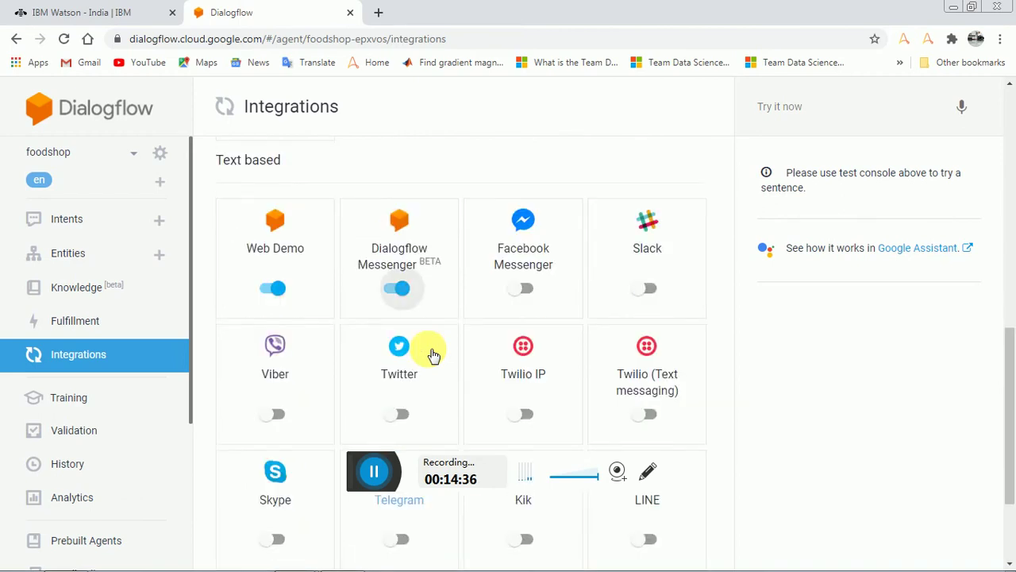
pyautogui.scroll(-2, 433, 355)
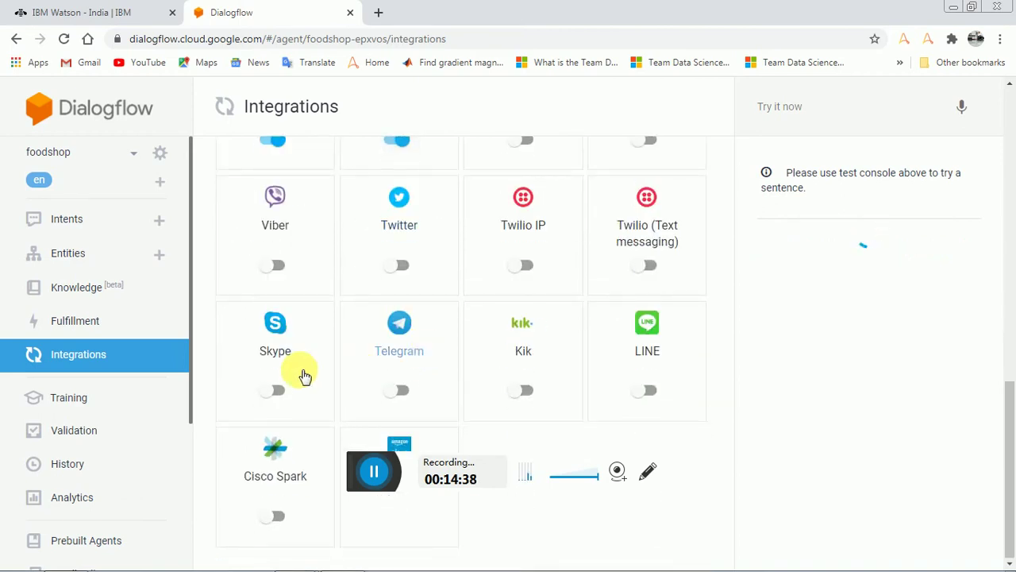
pyautogui.click(333, 370)
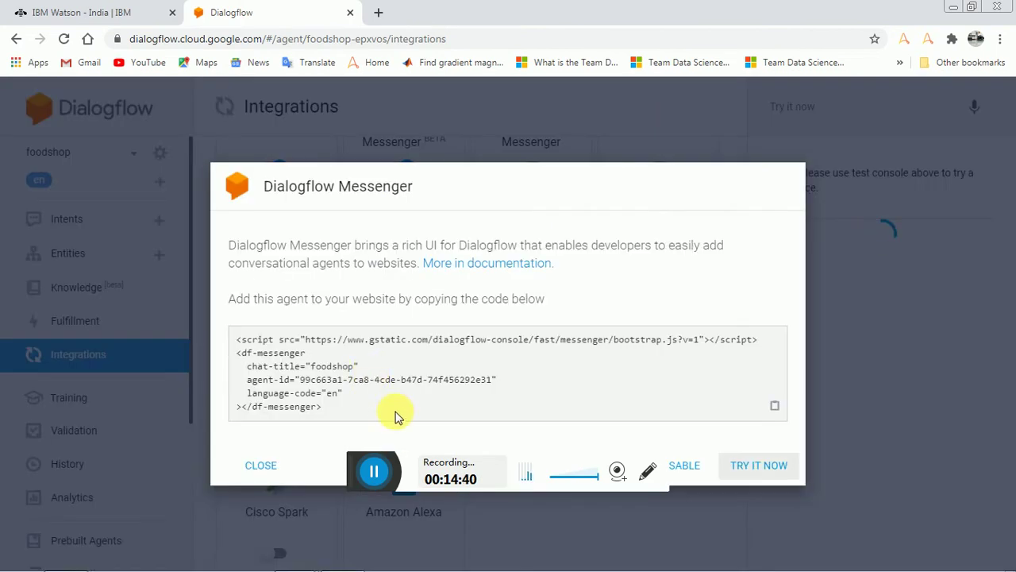
pyautogui.click(731, 472)
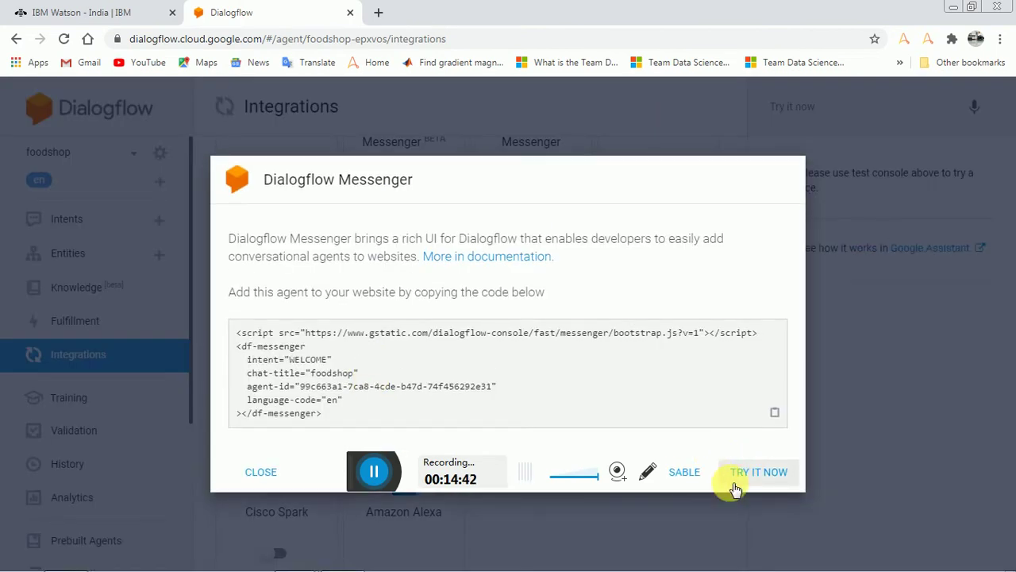
pyautogui.click(374, 471)
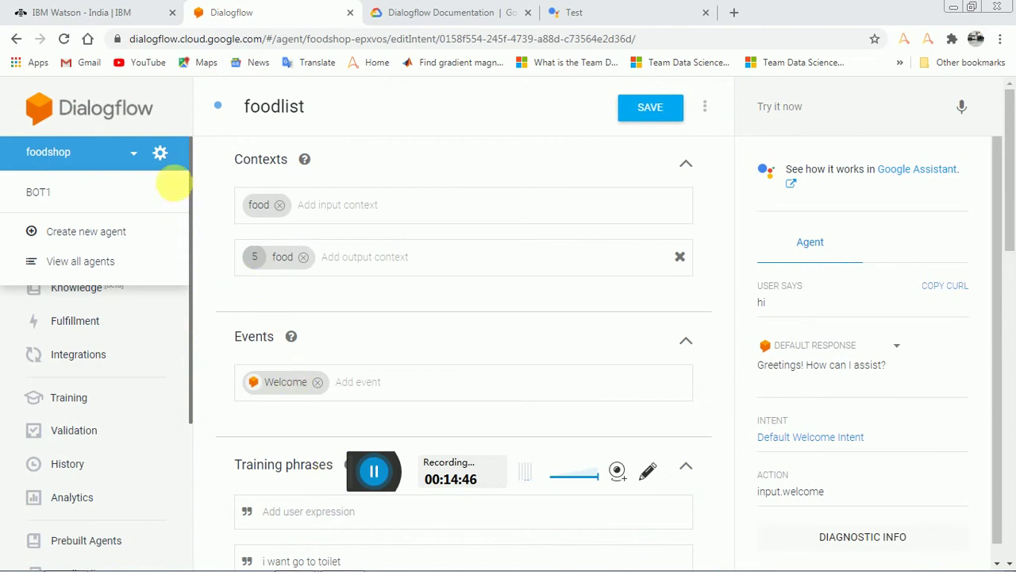
# Review the foodshop agent's general settings, from the Google project and API sections to the log settings, and save them.
pyautogui.click(162, 155)
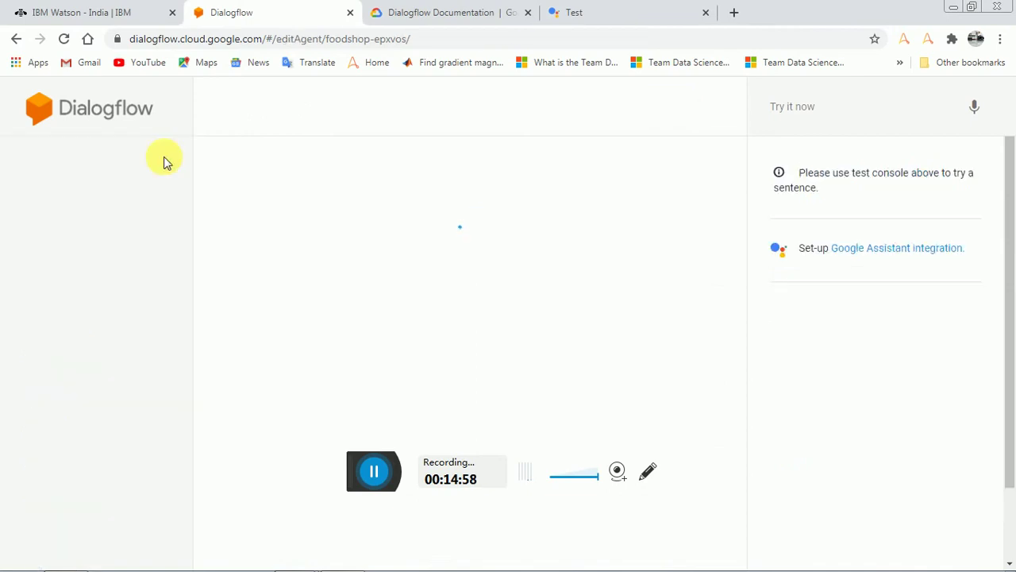
pyautogui.scroll(-3, 408, 294)
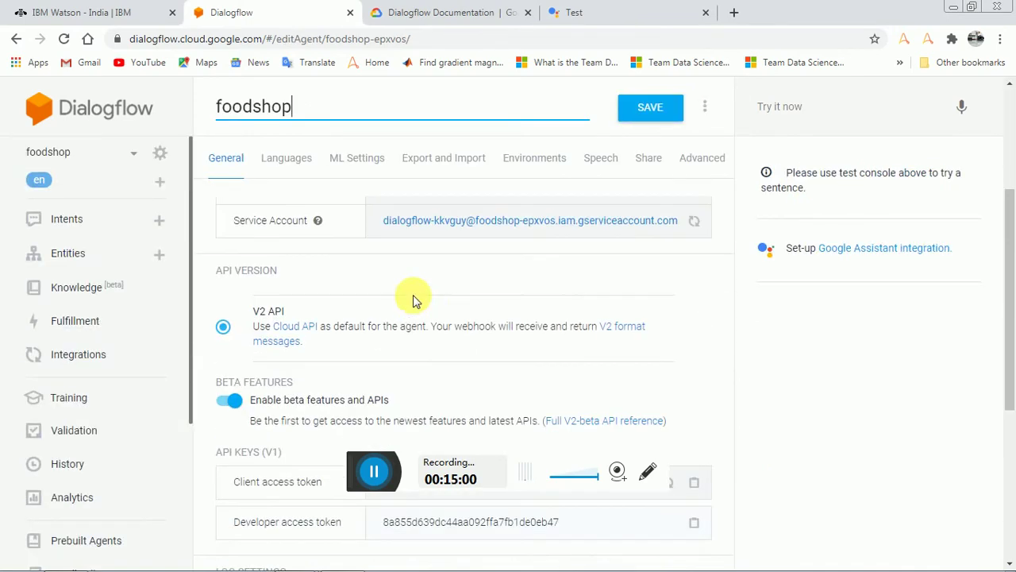
pyautogui.scroll(1, 378, 287)
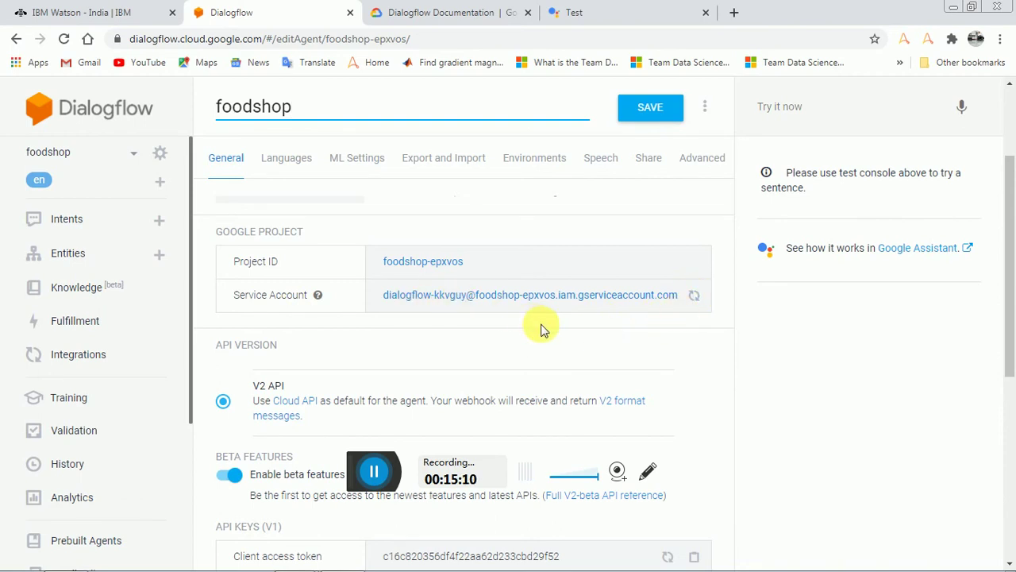
pyautogui.scroll(-2, 540, 329)
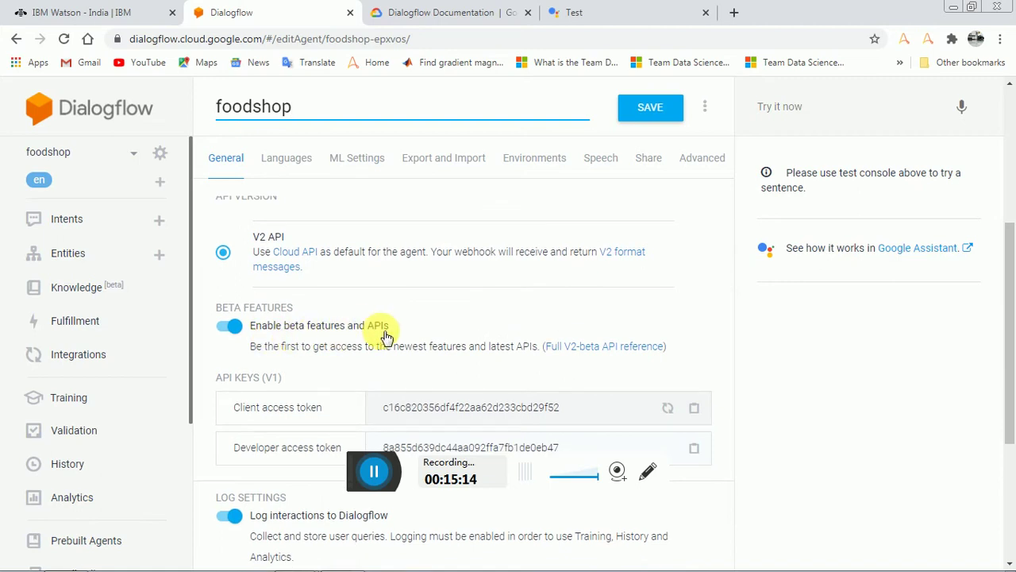
pyautogui.scroll(-3, 385, 337)
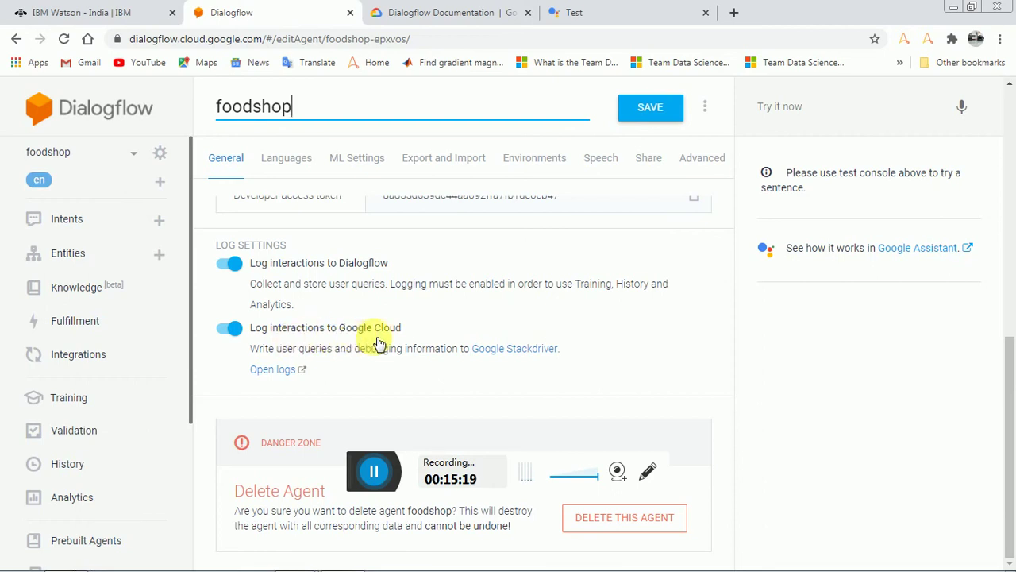
pyautogui.scroll(5, 408, 342)
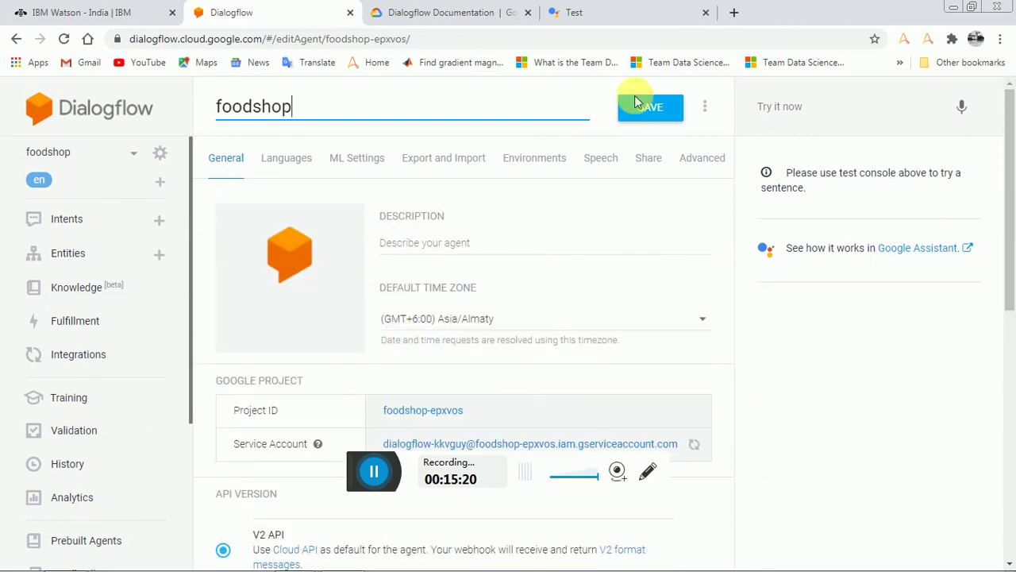
pyautogui.click(653, 108)
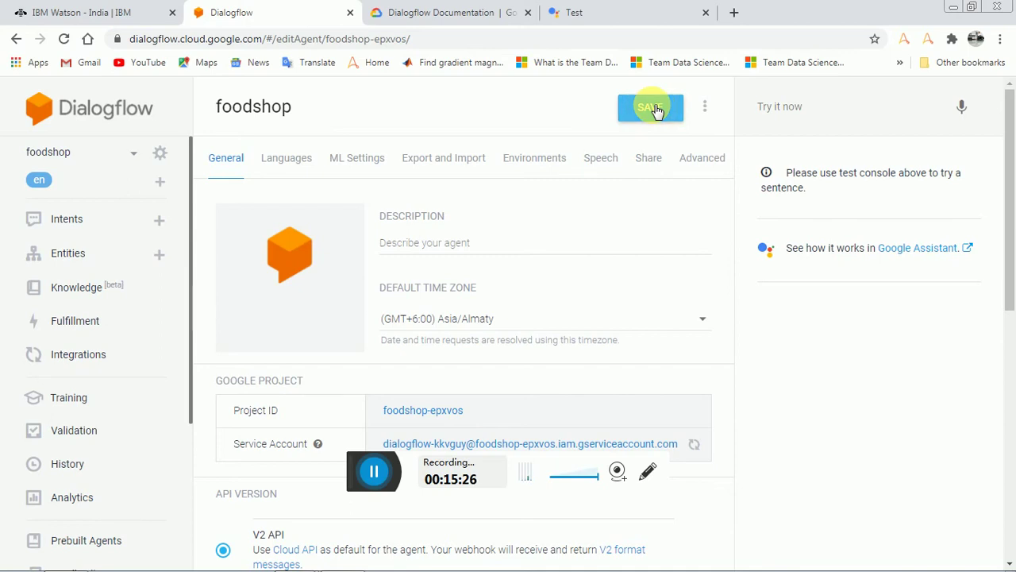
pyautogui.click(654, 109)
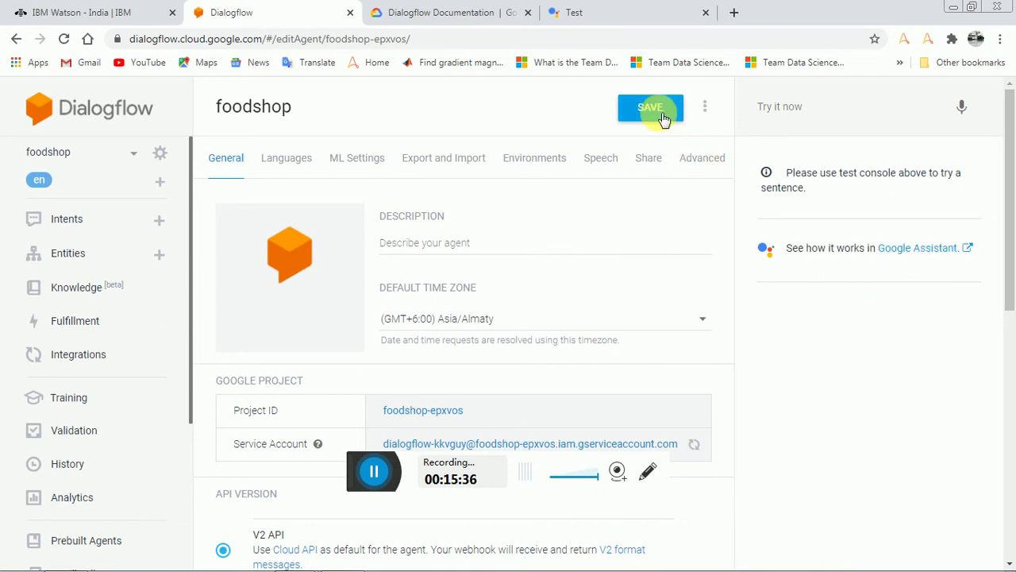
# Test the agent with "hello" from the foodlist intent, and compare the reply with that intent's training phrases and text responses.
pyautogui.click(91, 233)
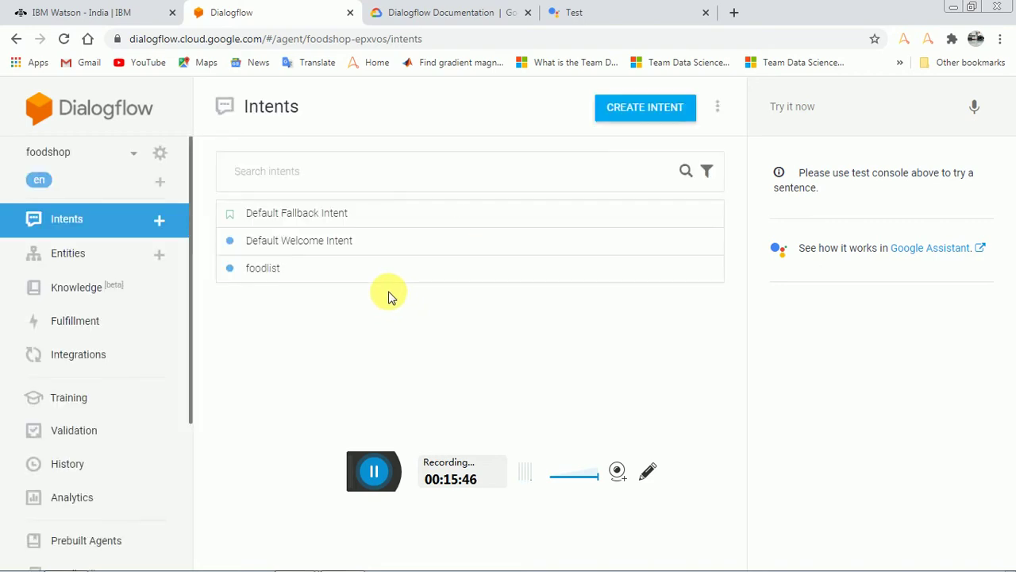
pyautogui.click(264, 268)
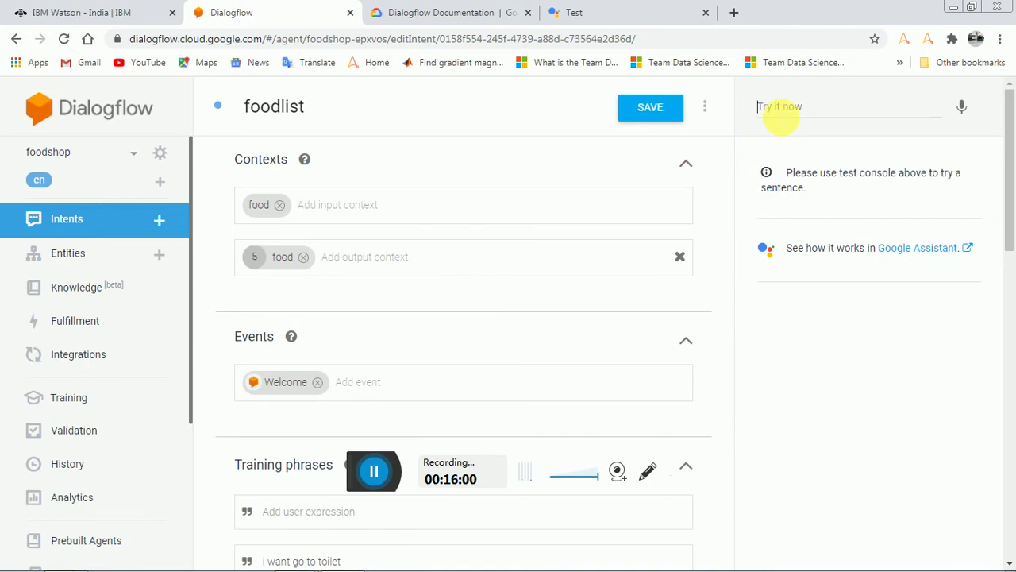
pyautogui.click(780, 116)
pyautogui.scroll(-4, 651, 200)
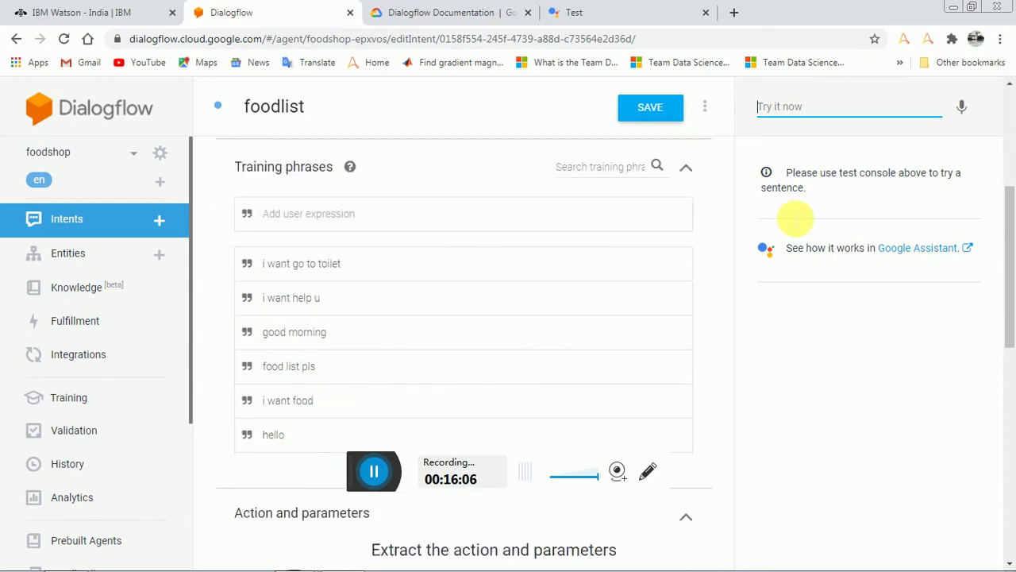
pyautogui.write('hello')
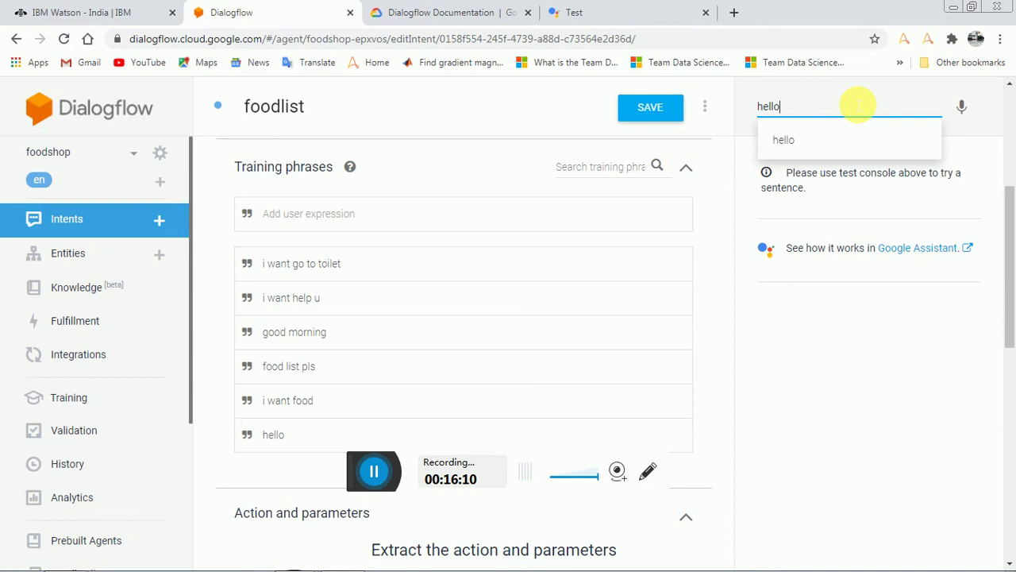
pyautogui.press('Return')
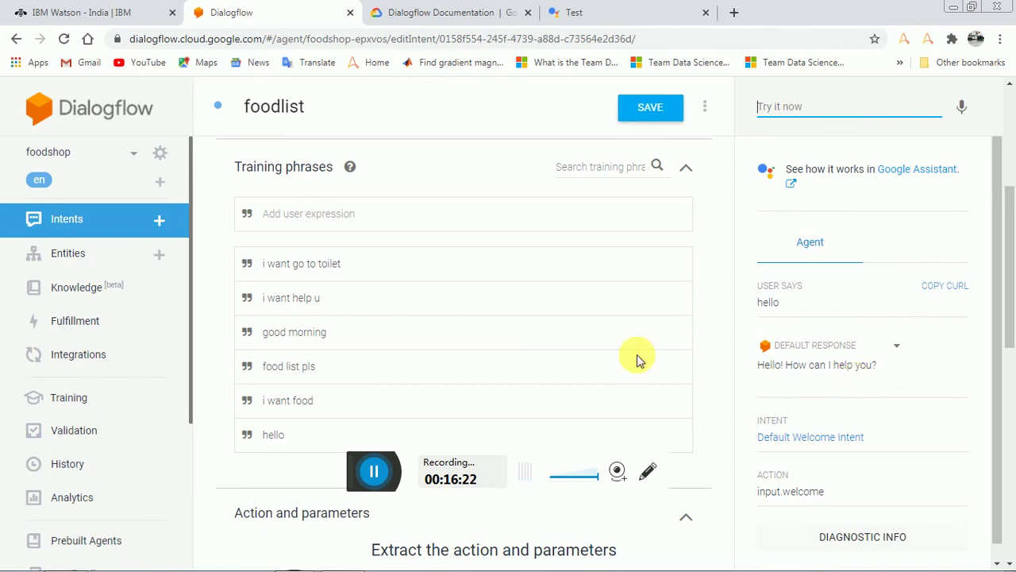
pyautogui.scroll(-9, 540, 289)
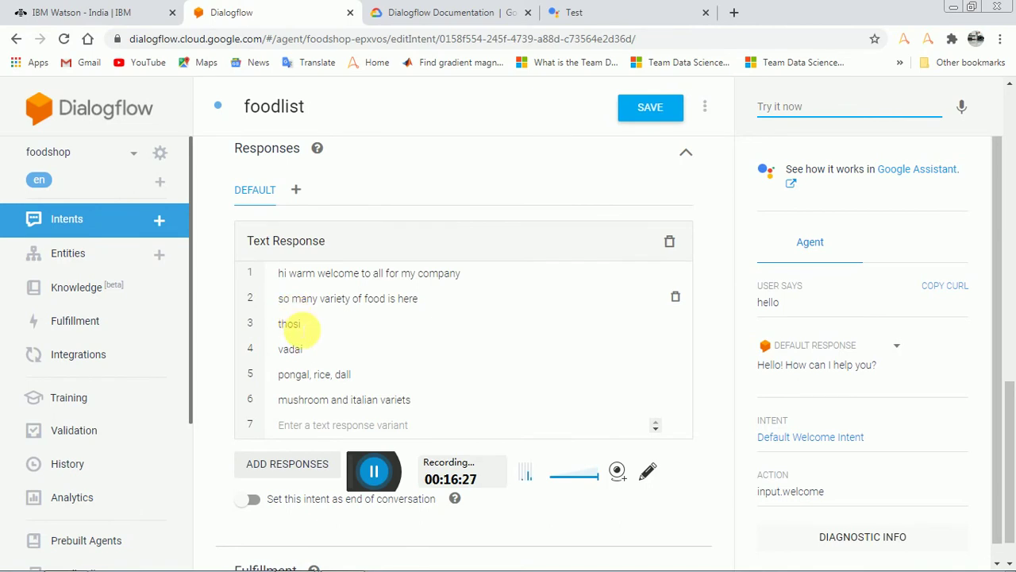
pyautogui.scroll(10, 396, 326)
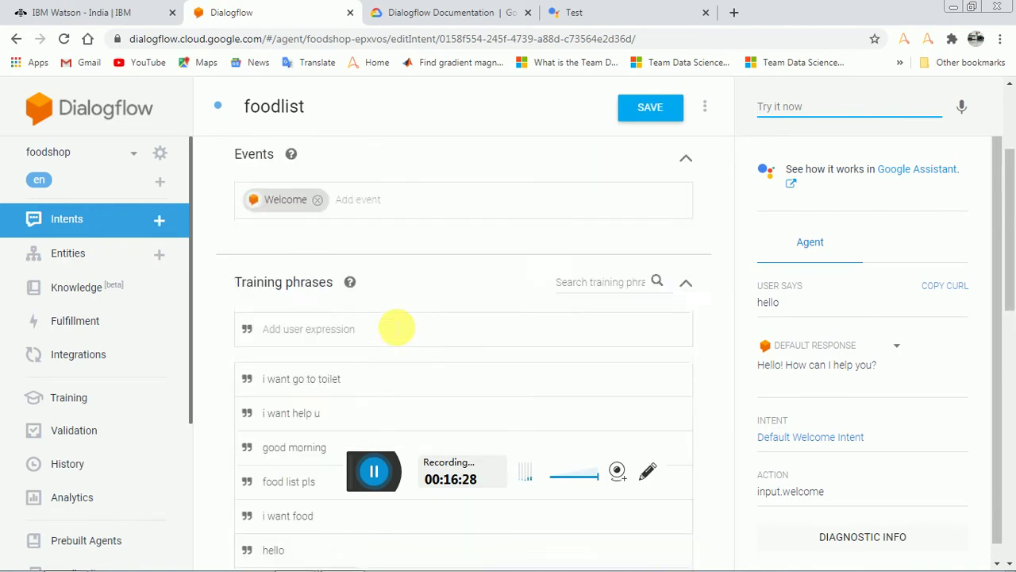
pyautogui.click(370, 472)
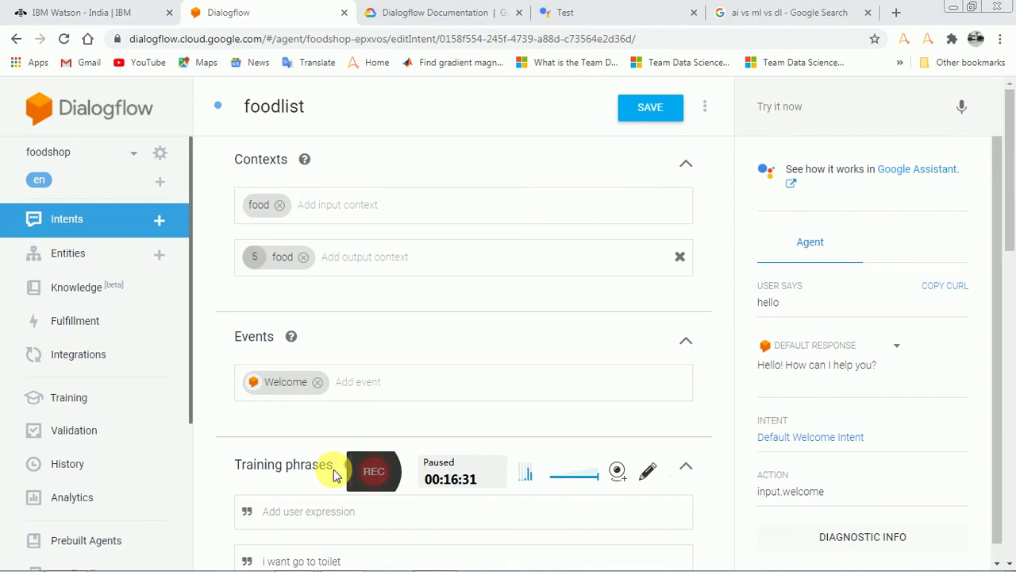
pyautogui.click(370, 472)
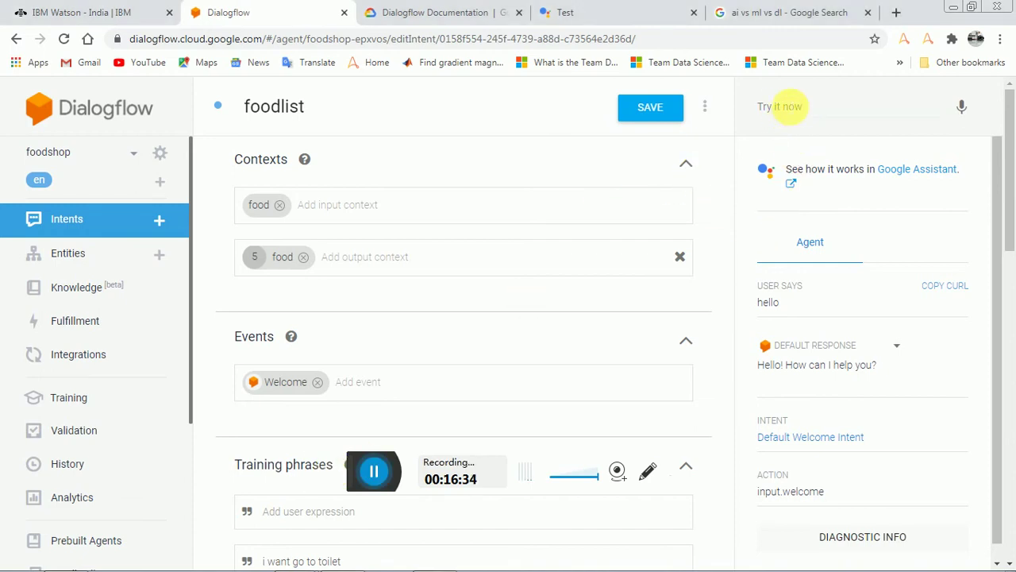
# Test the agent with "i want to toliet" and compare the reply with the foodlist intent's training phrases.
pyautogui.click(786, 106)
pyautogui.write('i want to')
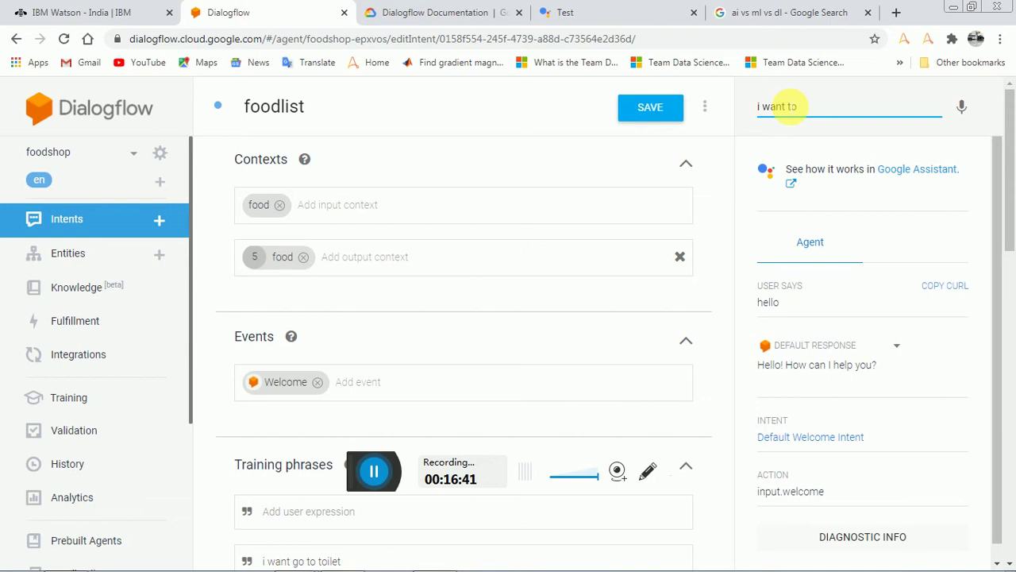
pyautogui.write(' toliet')
pyautogui.press('Return')
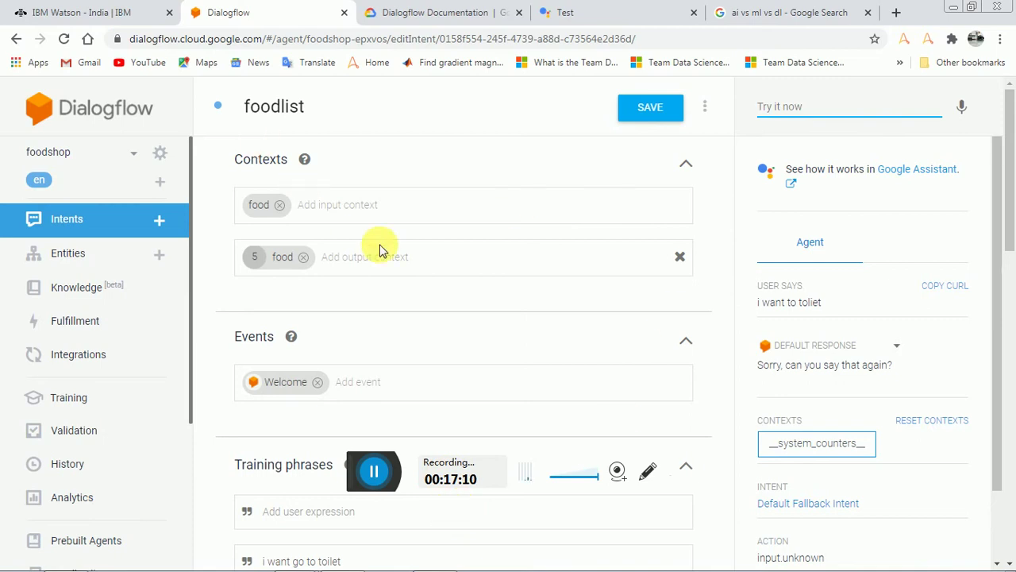
pyautogui.scroll(-3, 379, 251)
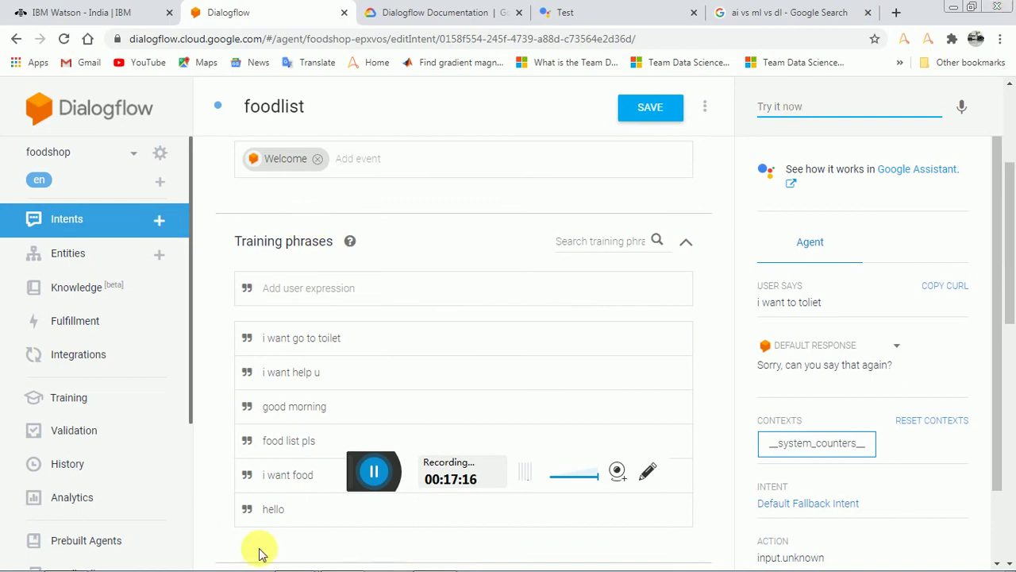
# Open the foodshop agent's public chat page through the link in the Web Demo integration's details.
pyautogui.click(97, 369)
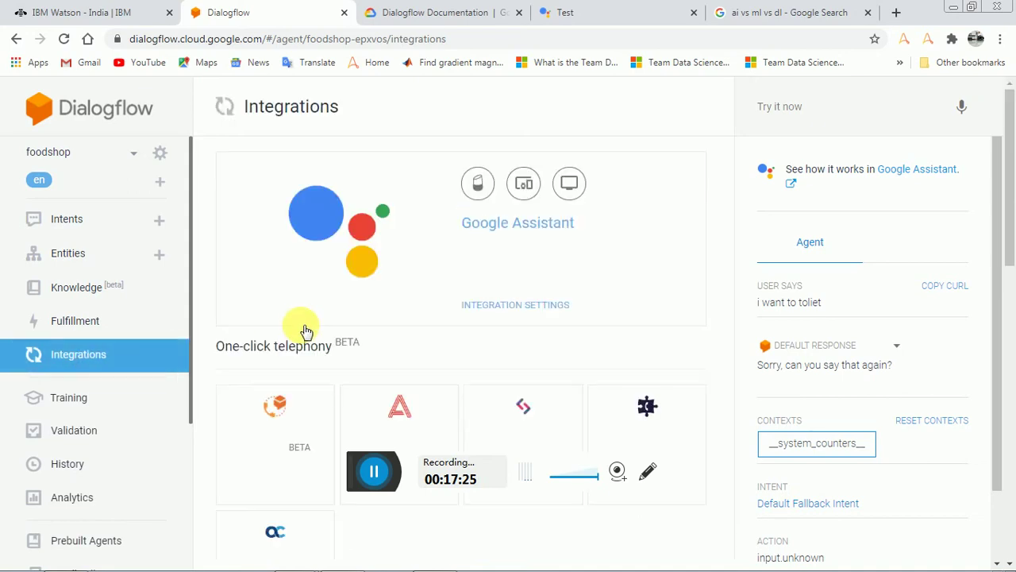
pyautogui.scroll(-6, 322, 359)
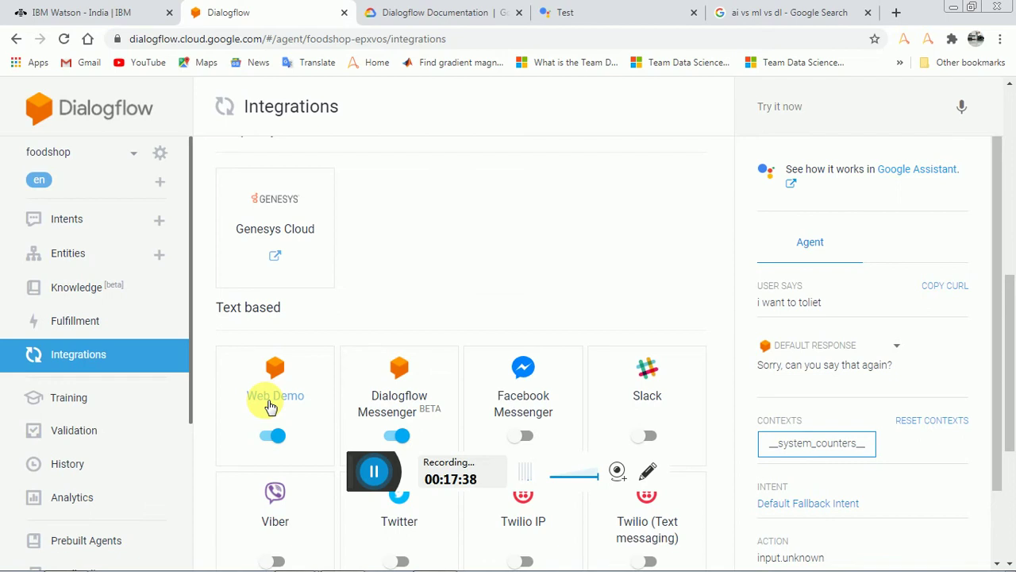
pyautogui.click(270, 406)
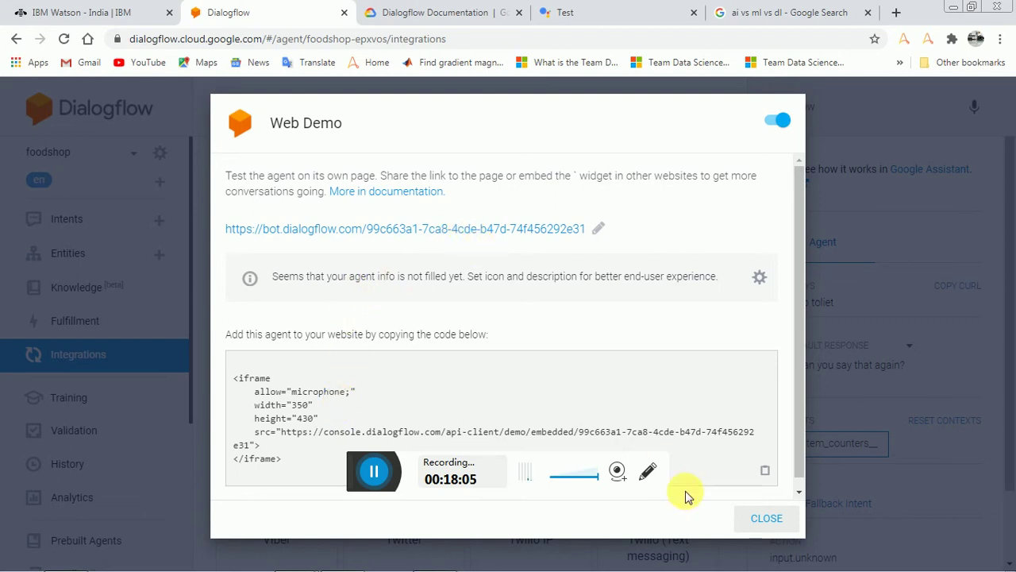
pyautogui.click(491, 233)
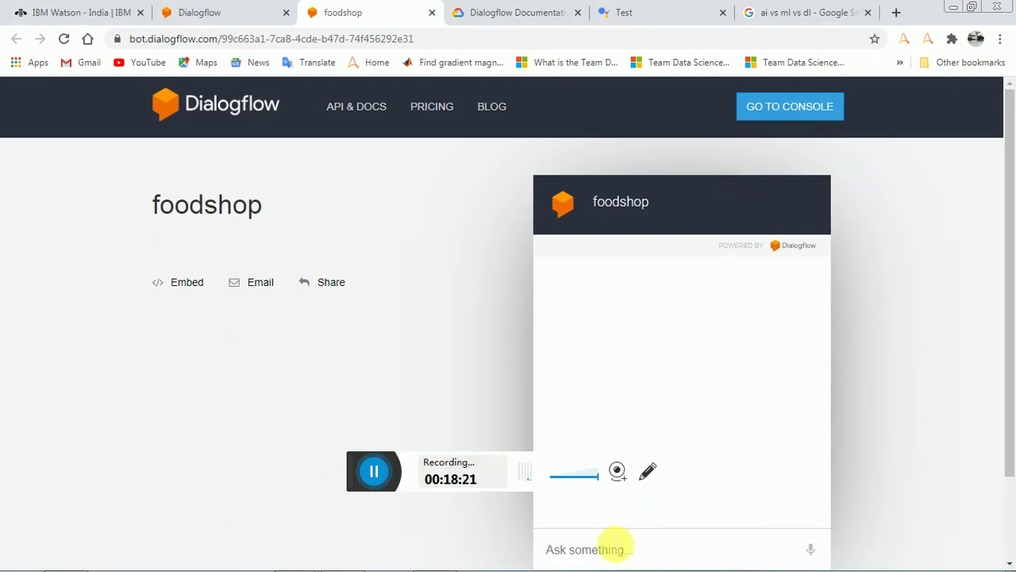
# Test the foodshop Web Demo chat by sending the messages "hi" and "i want help".
pyautogui.click(612, 548)
pyautogui.write('i want ticket')
pyautogui.press('Return')
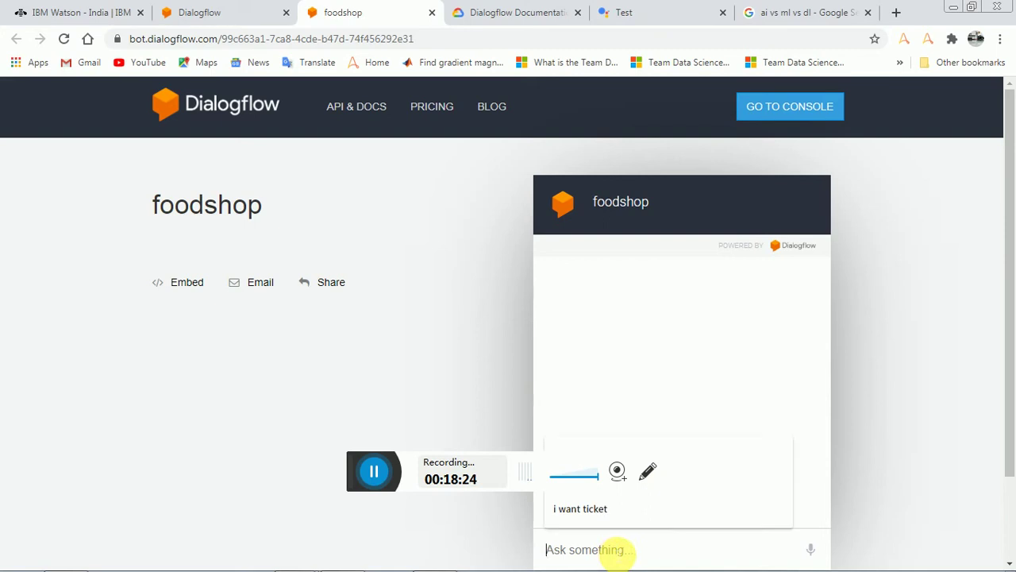
pyautogui.write('hi')
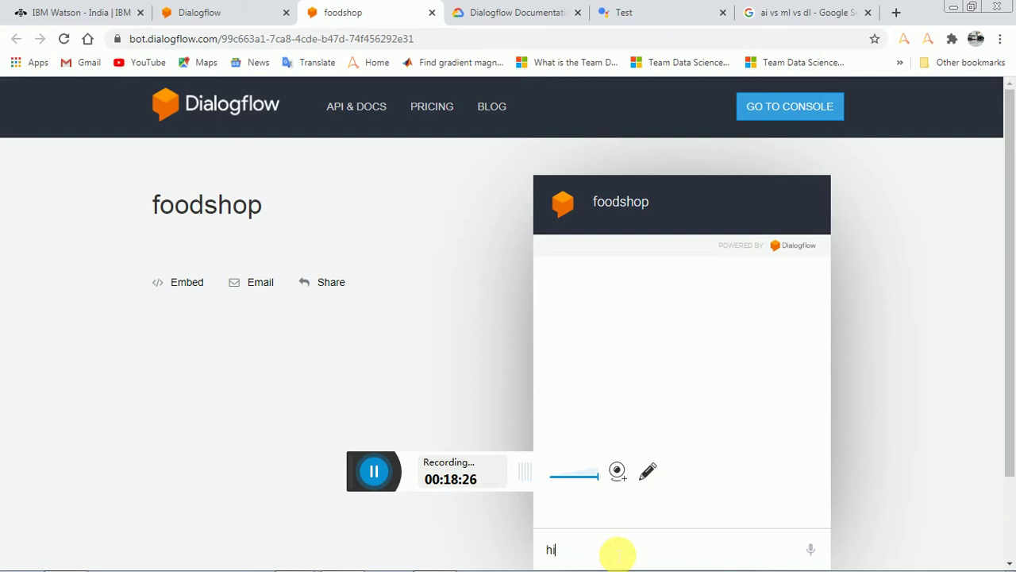
pyautogui.press('Return')
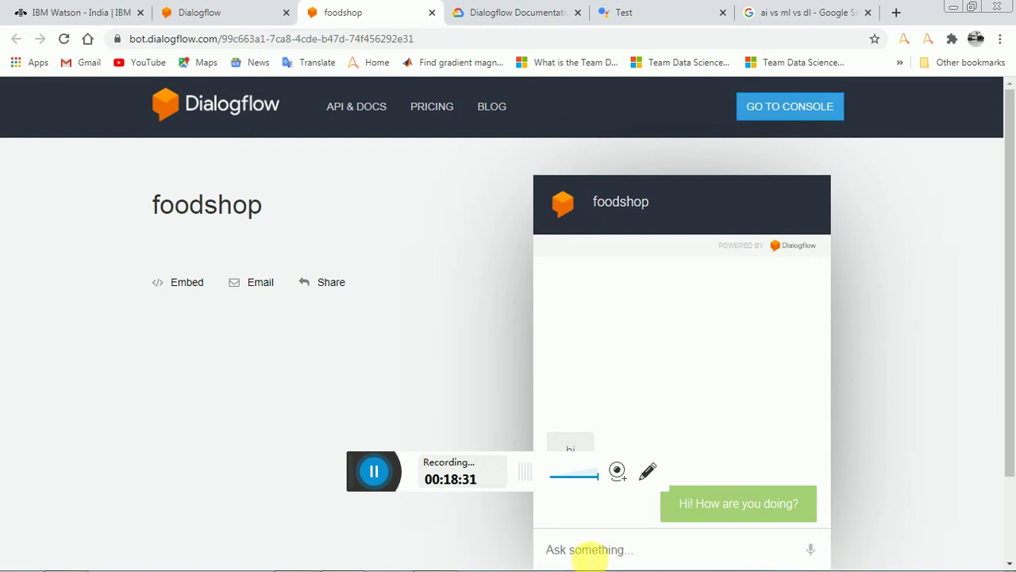
pyautogui.click(589, 550)
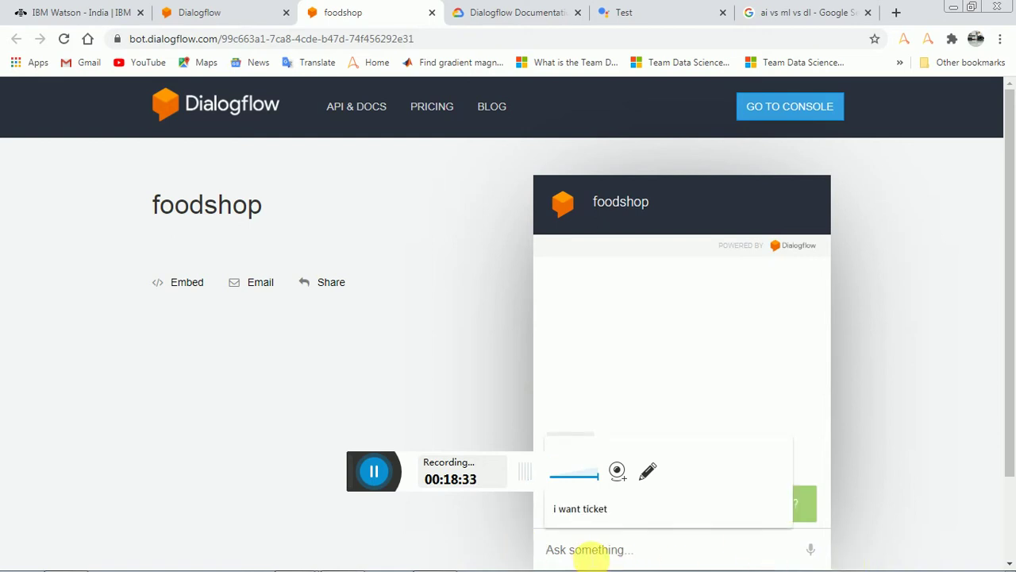
pyautogui.write('i want help')
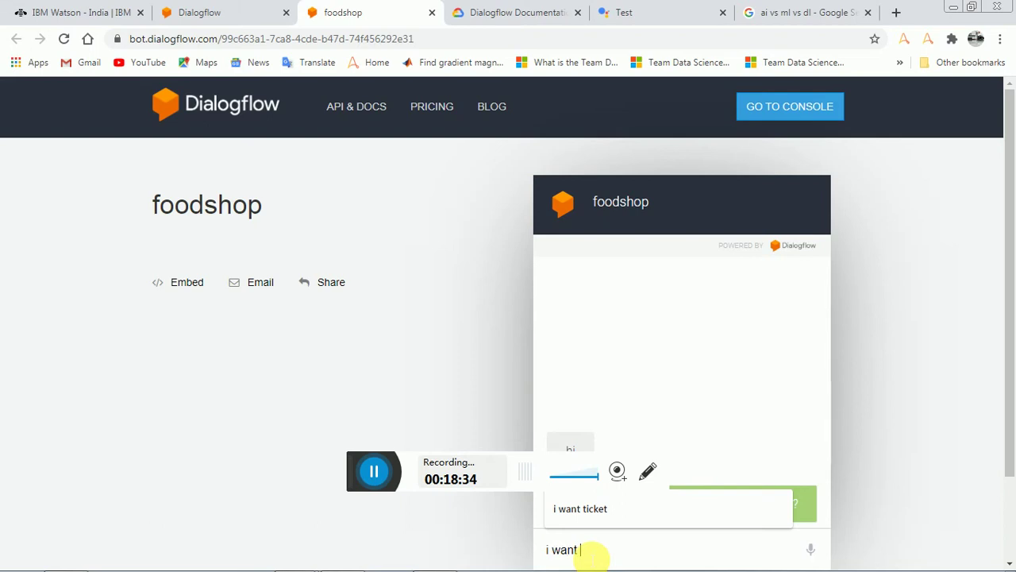
pyautogui.press('Return')
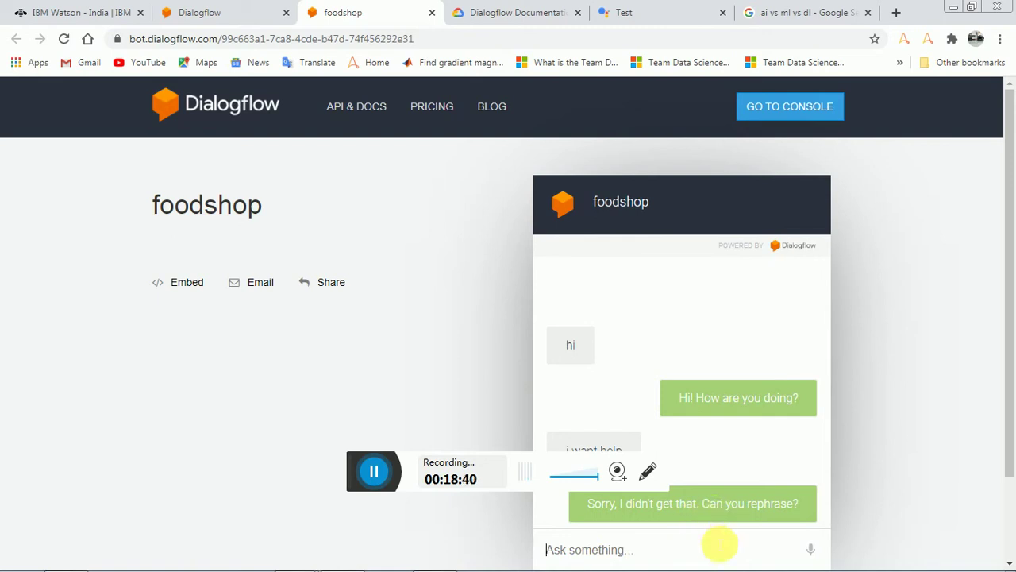
pyautogui.click(671, 556)
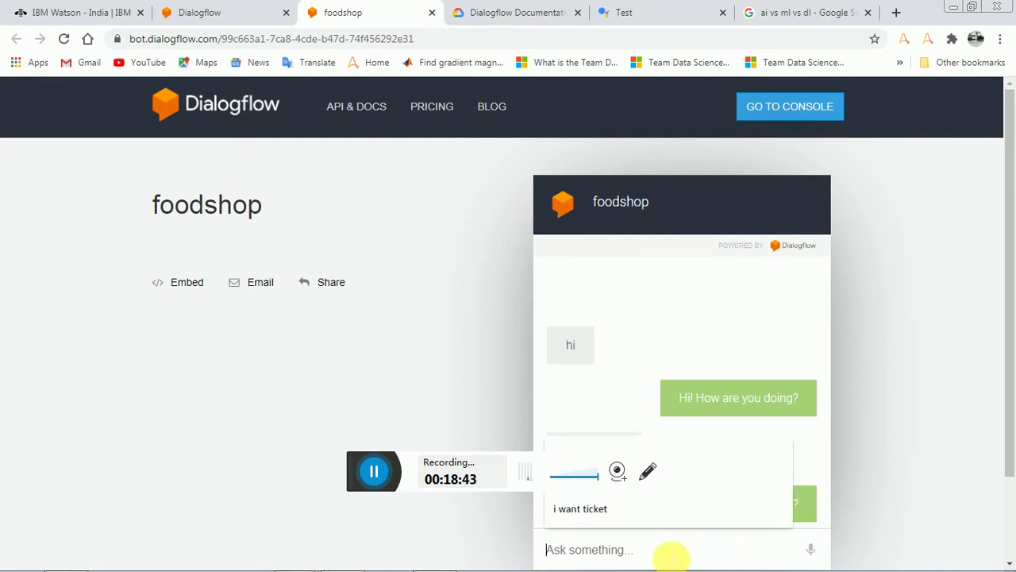
pyautogui.click(671, 556)
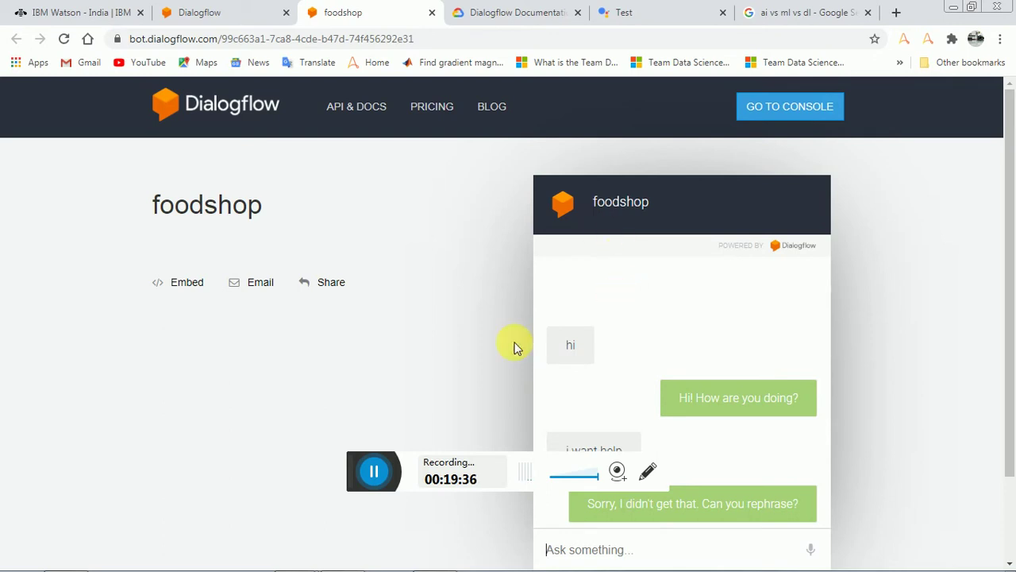
# Return to the Dialogflow console, close the Web Demo details and start creating a custom entity.
pyautogui.click(205, 12)
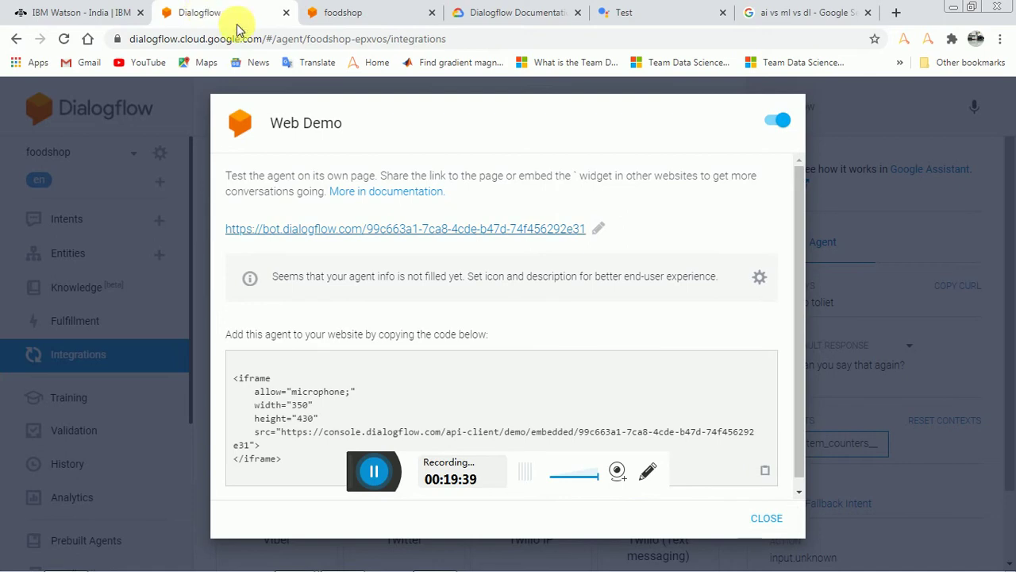
pyautogui.click(768, 521)
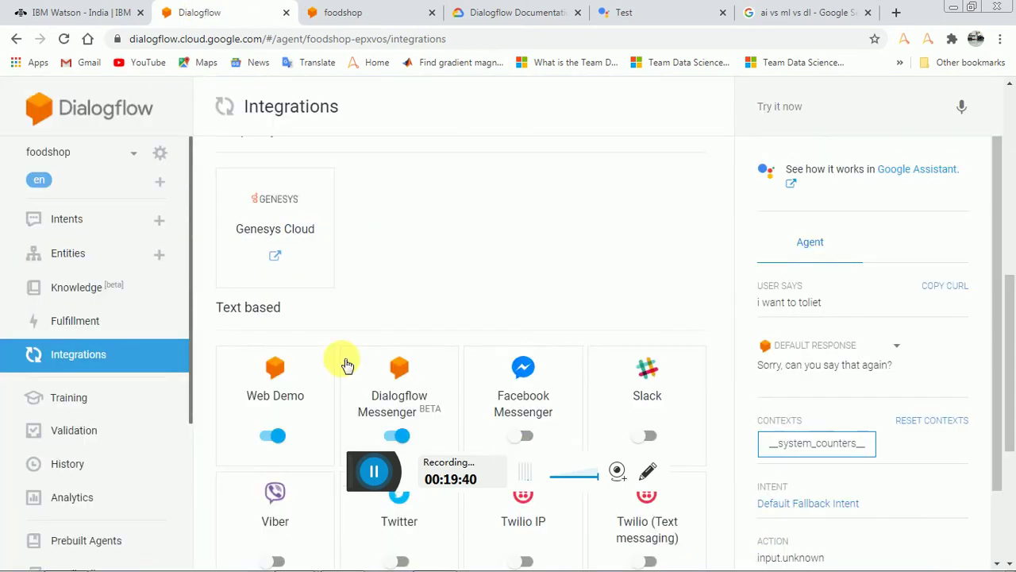
pyautogui.click(69, 220)
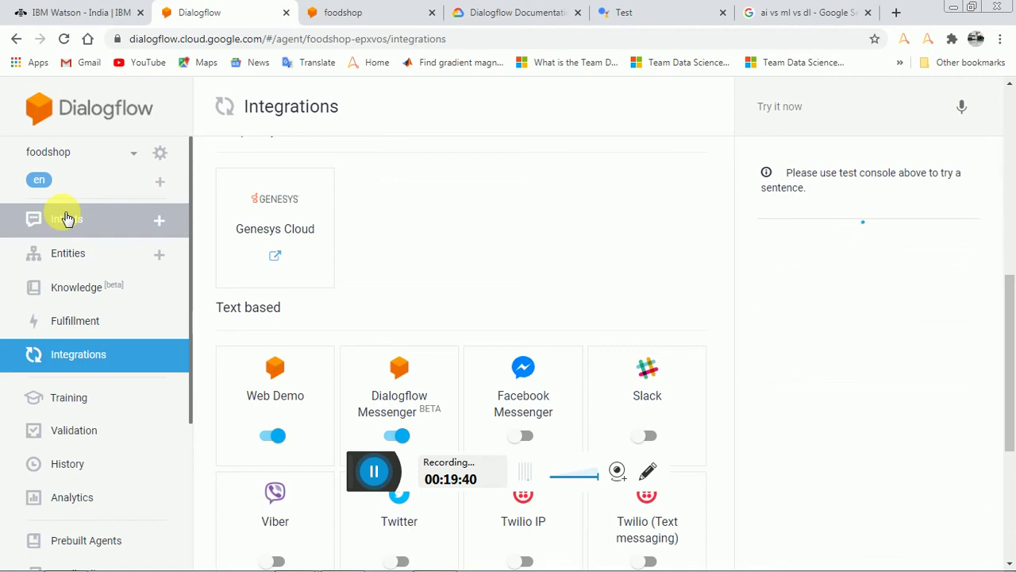
pyautogui.click(94, 261)
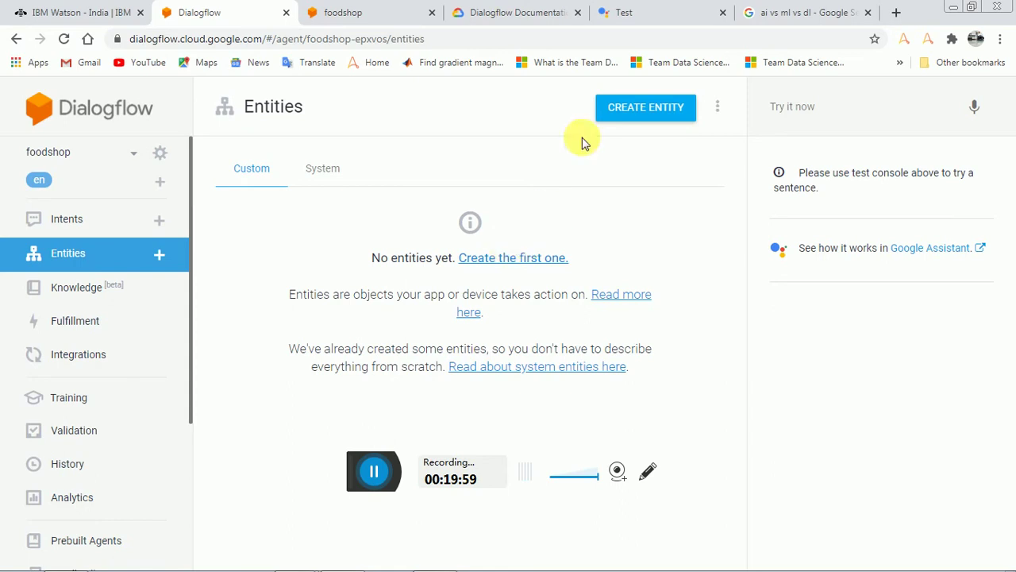
pyautogui.click(631, 121)
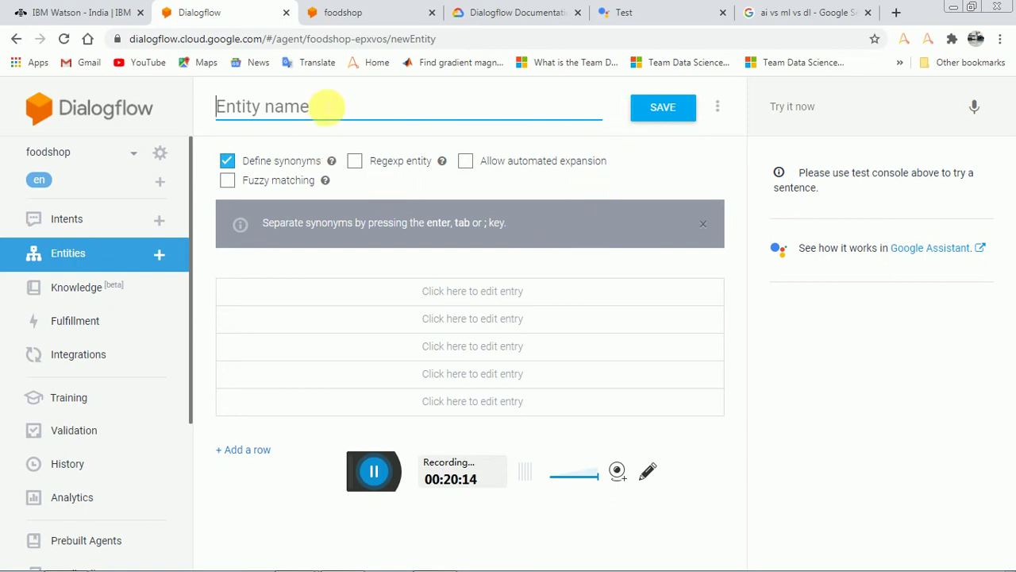
# Name the new entity "foodshop and ticket for branches" and try to save it.
pyautogui.click(325, 105)
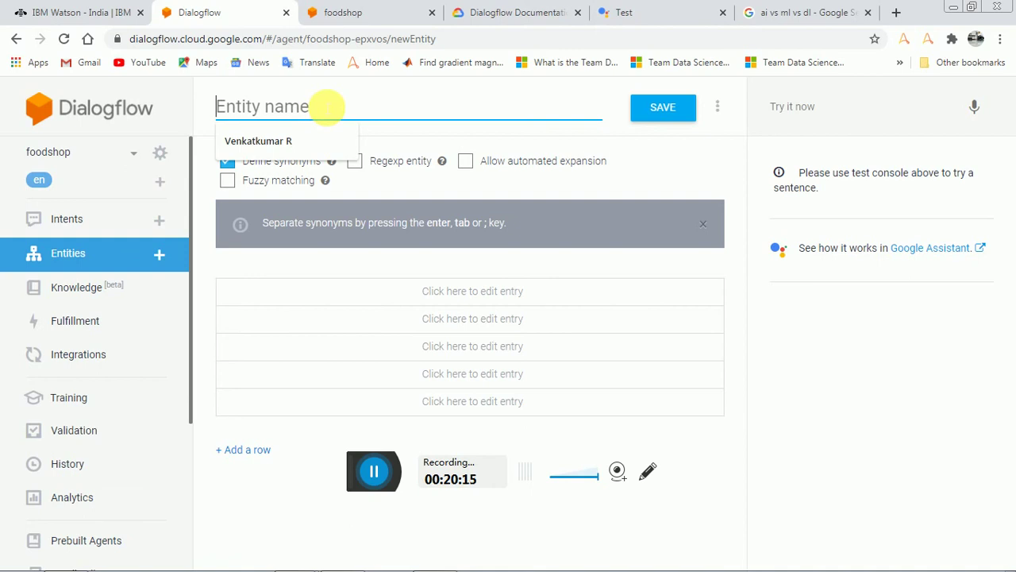
pyautogui.write('f')
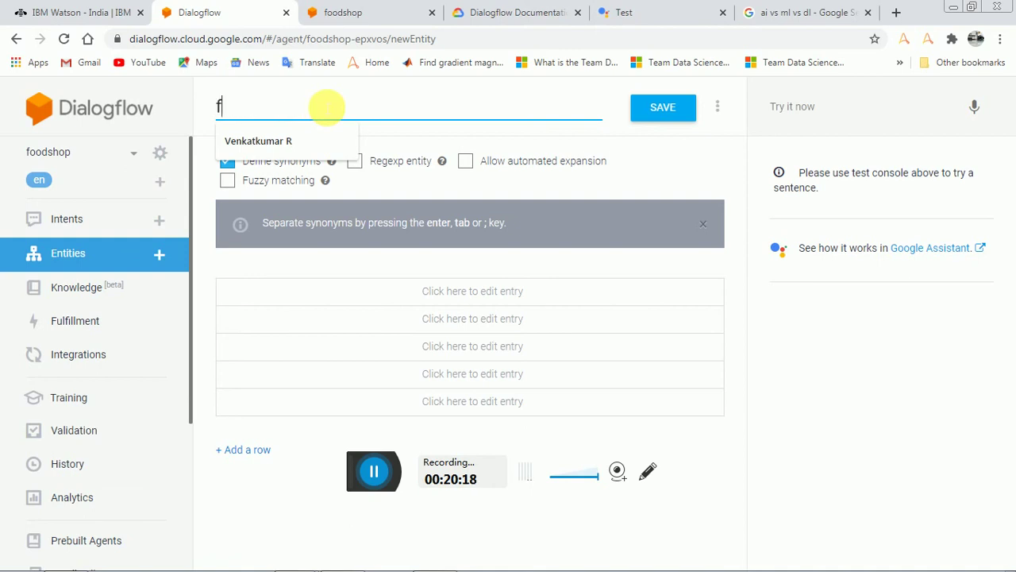
pyautogui.write('ook')
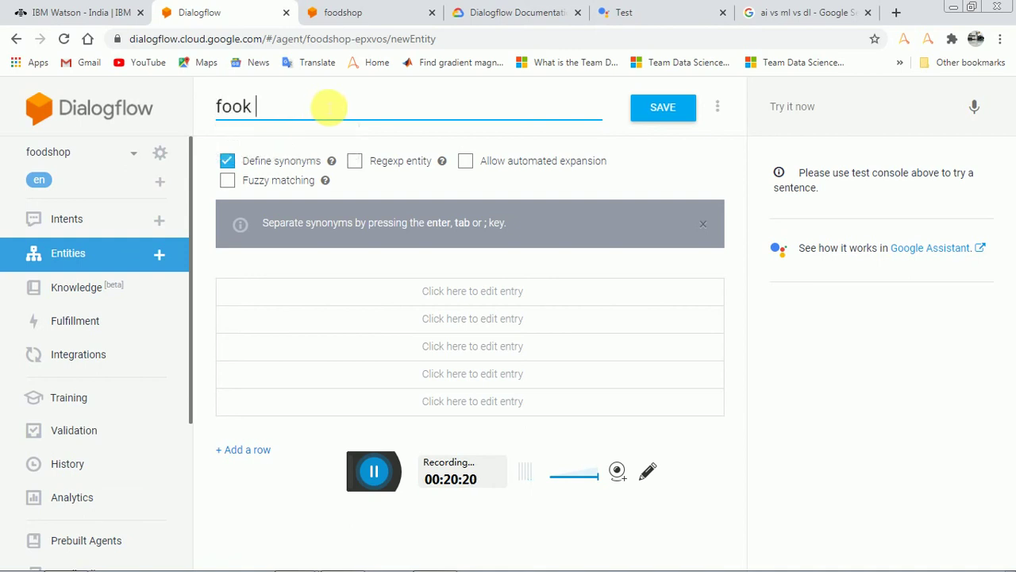
pyautogui.press('BackSpace')
pyautogui.press('BackSpace')
pyautogui.press('BackSpace')
pyautogui.write('od sho')
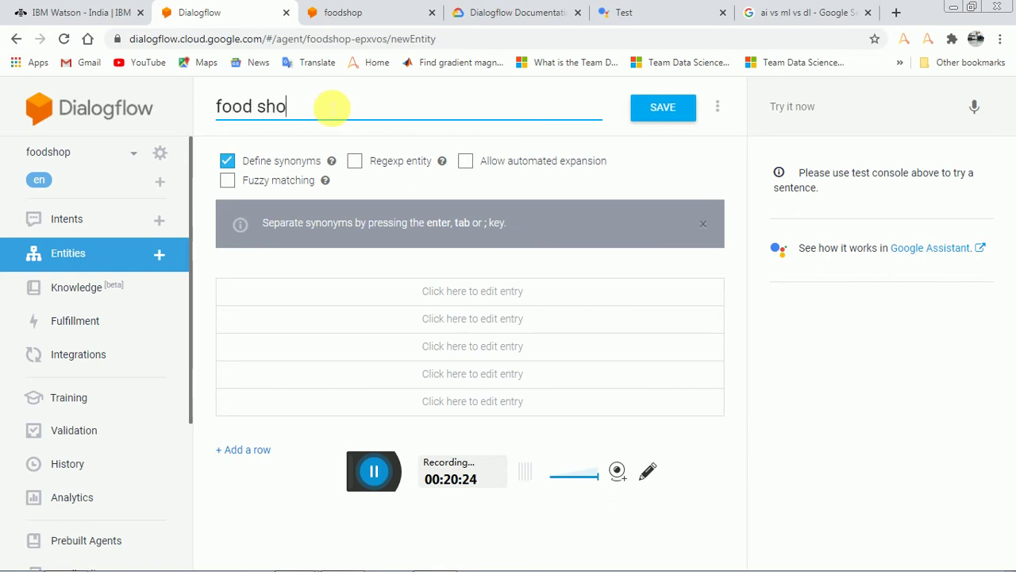
pyautogui.press('BackSpace')
pyautogui.press('BackSpace')
pyautogui.press('BackSpace')
pyautogui.press('BackSpace')
pyautogui.press('BackSpace')
pyautogui.write('d')
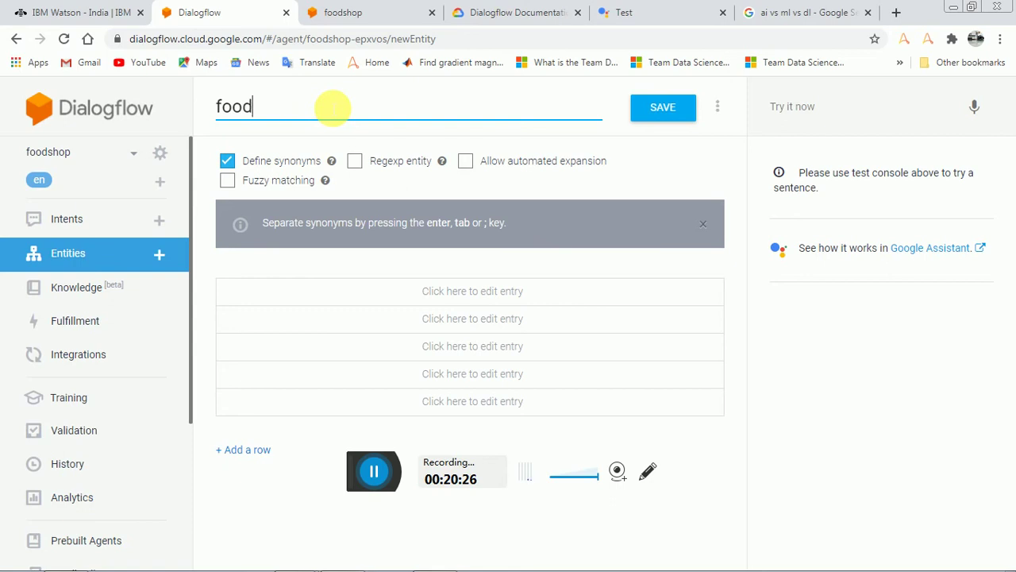
pyautogui.write('shop and tick')
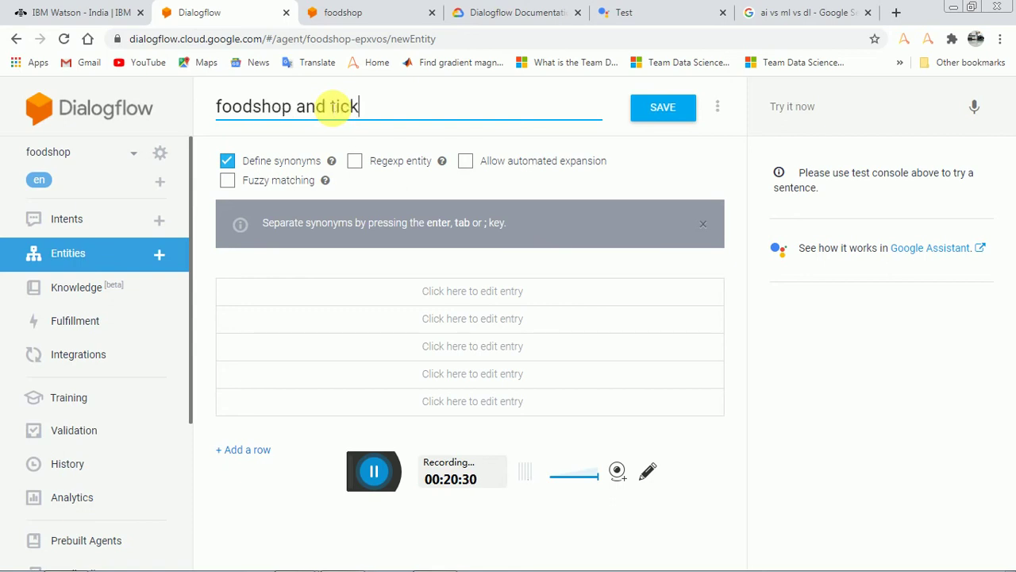
pyautogui.write('et  for branches')
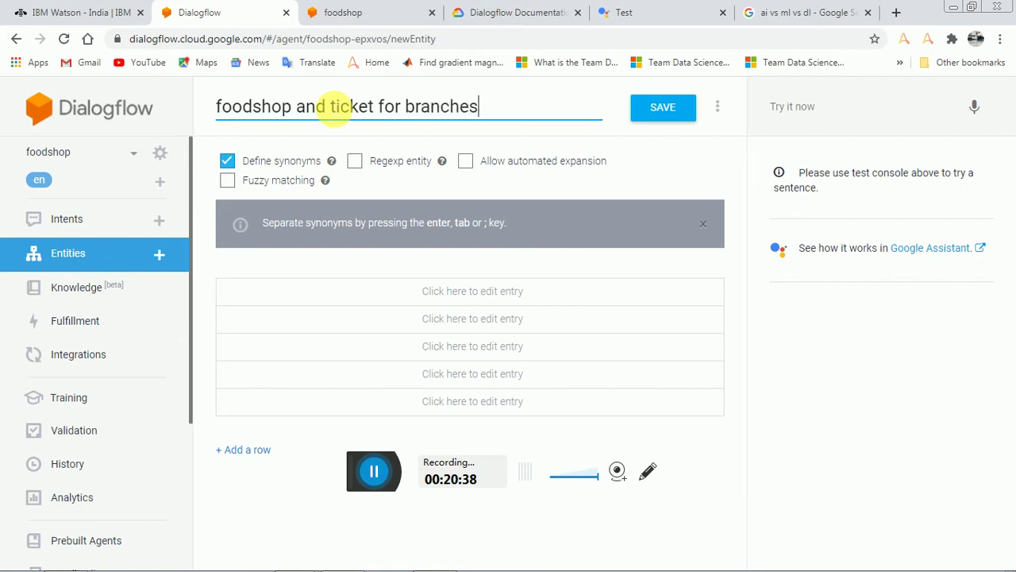
pyautogui.click(652, 107)
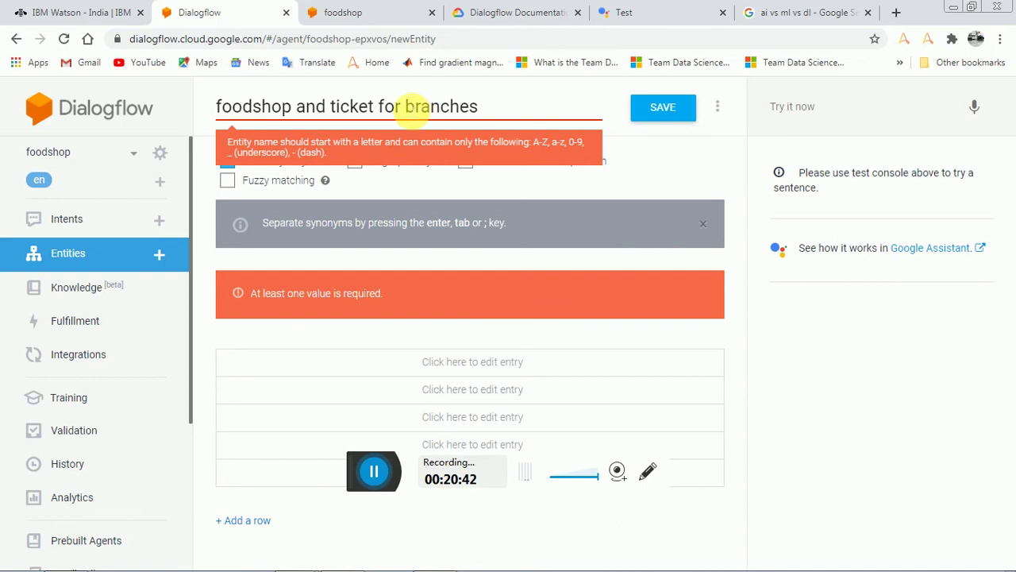
# Shorten the entity name to "foodshop&tickbranches", without spaces, and try to save the entity again.
pyautogui.click(405, 108)
pyautogui.press('BackSpace')
pyautogui.press('BackSpace')
pyautogui.press('BackSpace')
pyautogui.press('BackSpace')
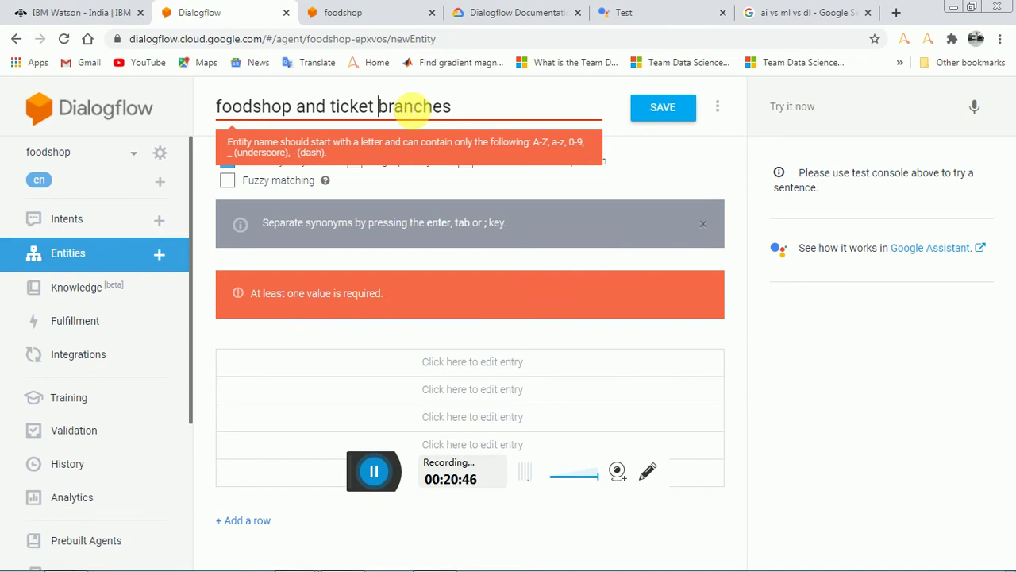
pyautogui.press('BackSpace')
pyautogui.press('BackSpace')
pyautogui.press('BackSpace')
pyautogui.click(332, 107)
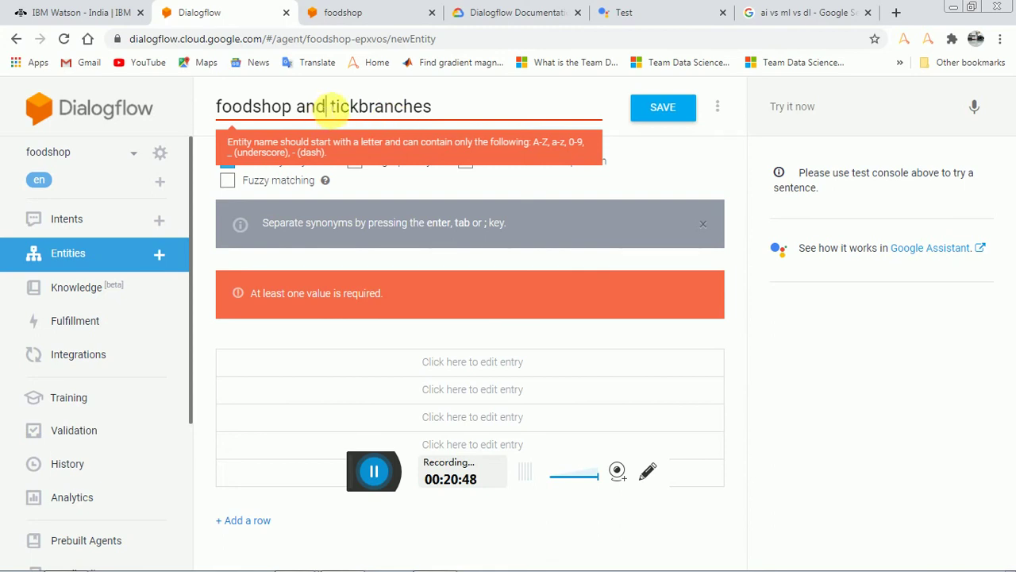
pyautogui.press('BackSpace')
pyautogui.press('BackSpace')
pyautogui.press('BackSpace')
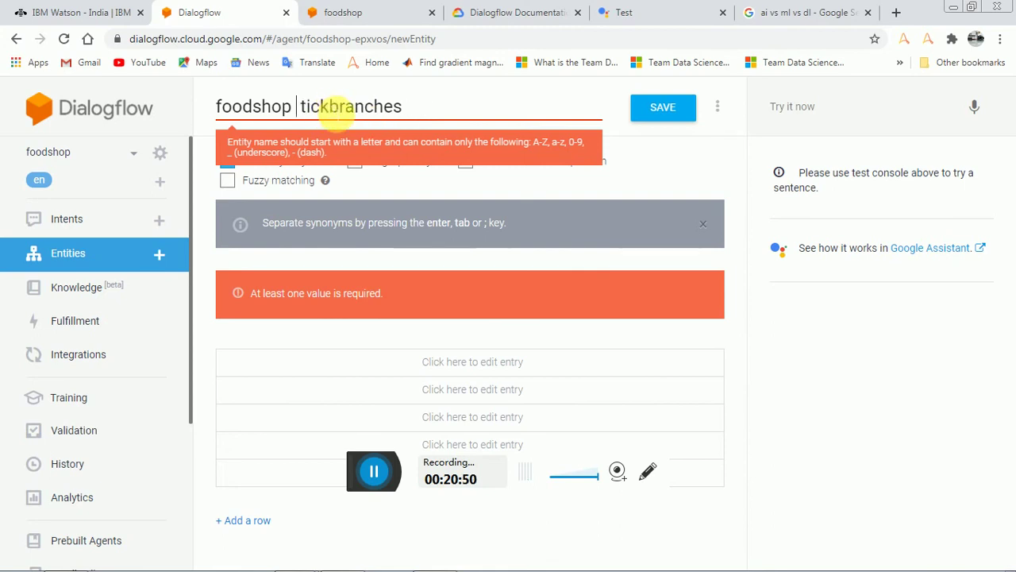
pyautogui.press('BackSpace')
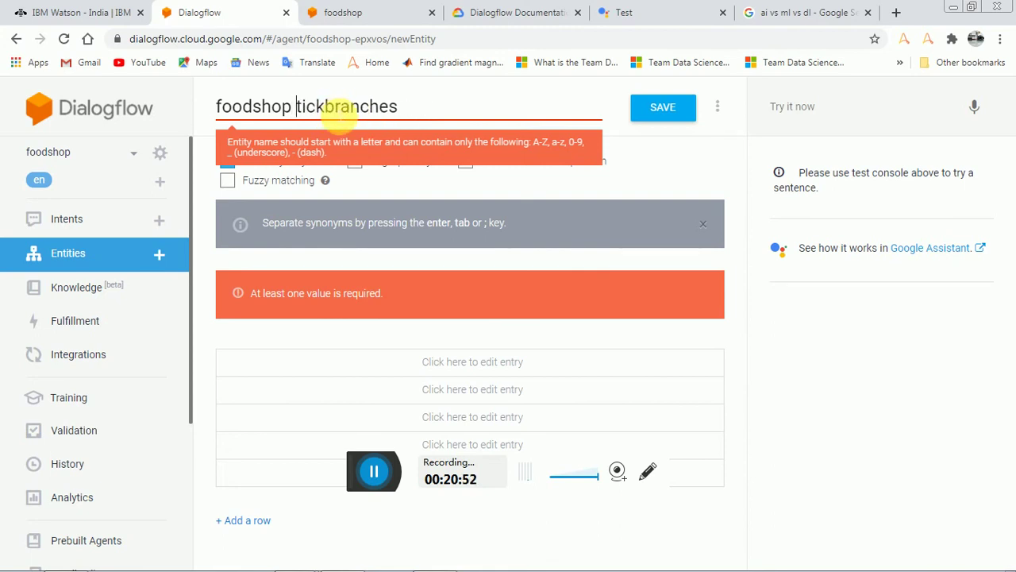
pyautogui.press('BackSpace')
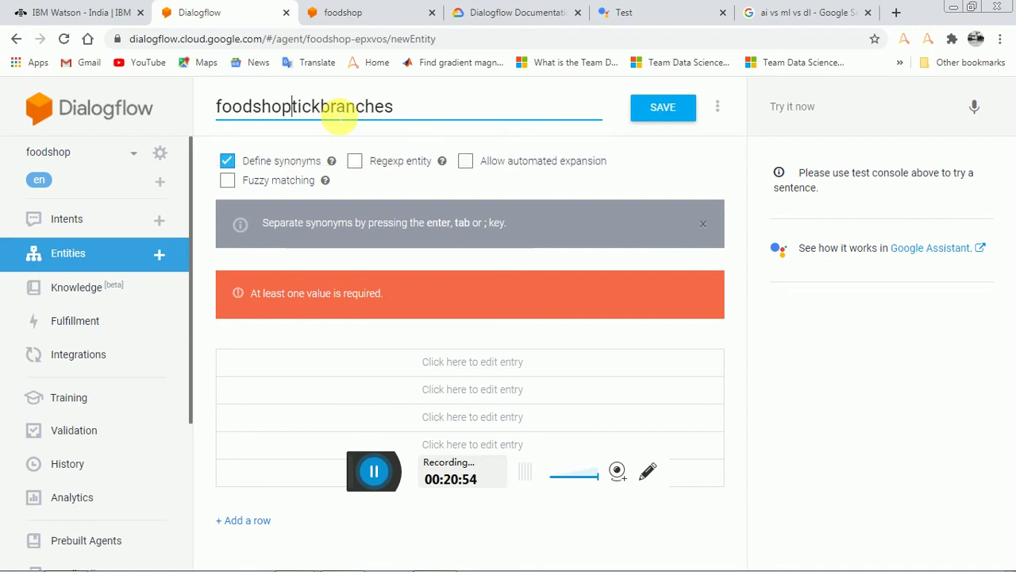
pyautogui.write('&')
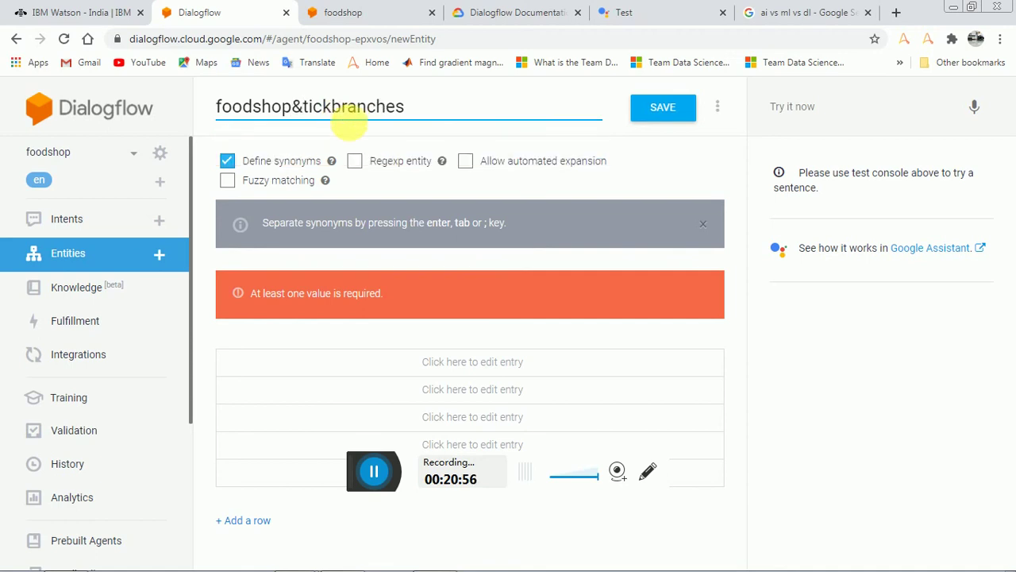
pyautogui.click(660, 126)
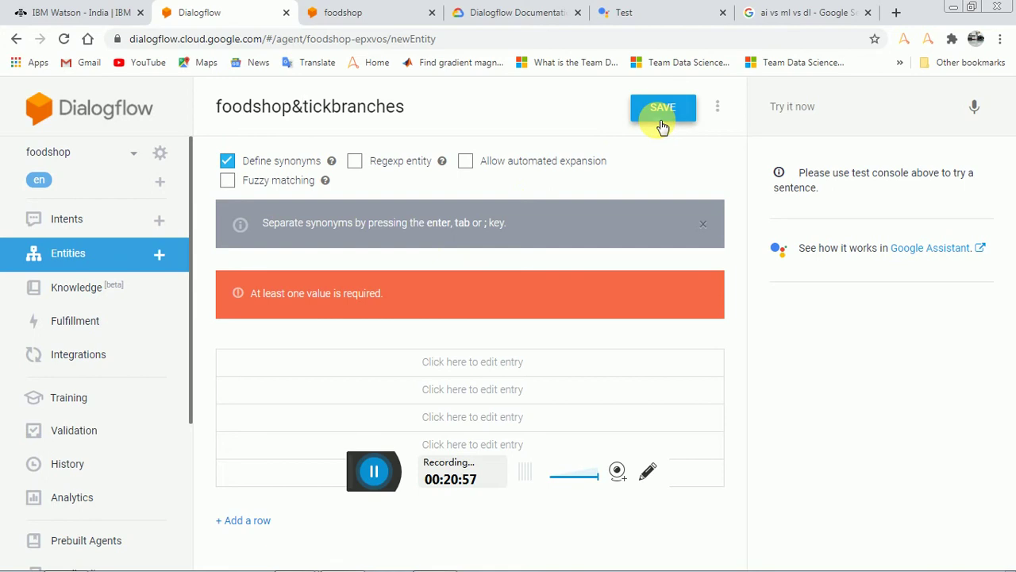
# Try once more to save the entity named "foodshop&tickbranches" without entries.
pyautogui.click(671, 111)
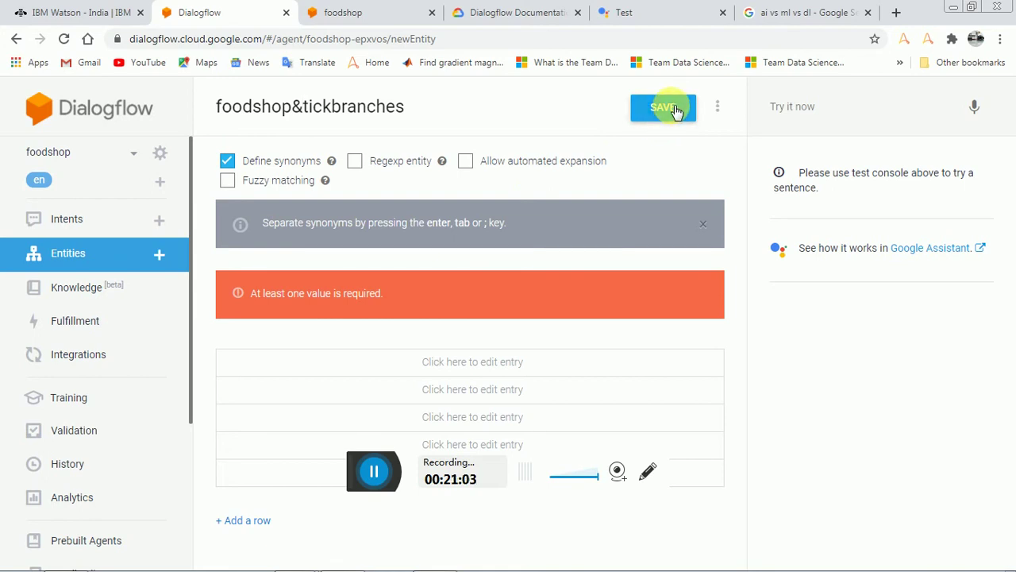
pyautogui.click(673, 110)
pyautogui.click(672, 115)
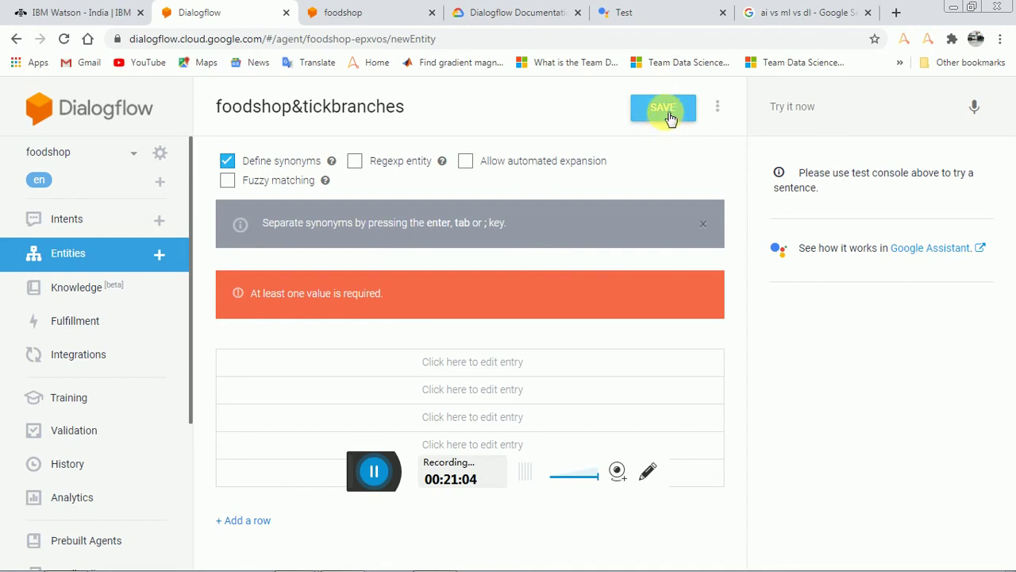
# Rename the new entity "ticketcounter" and enter "chennai" as its first reference value.
pyautogui.click(370, 472)
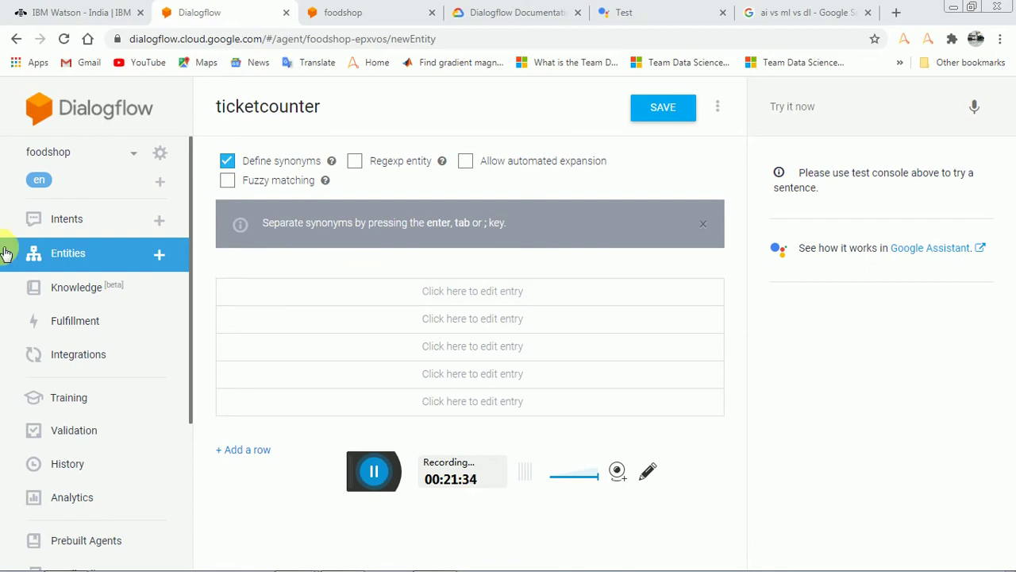
pyautogui.click(34, 255)
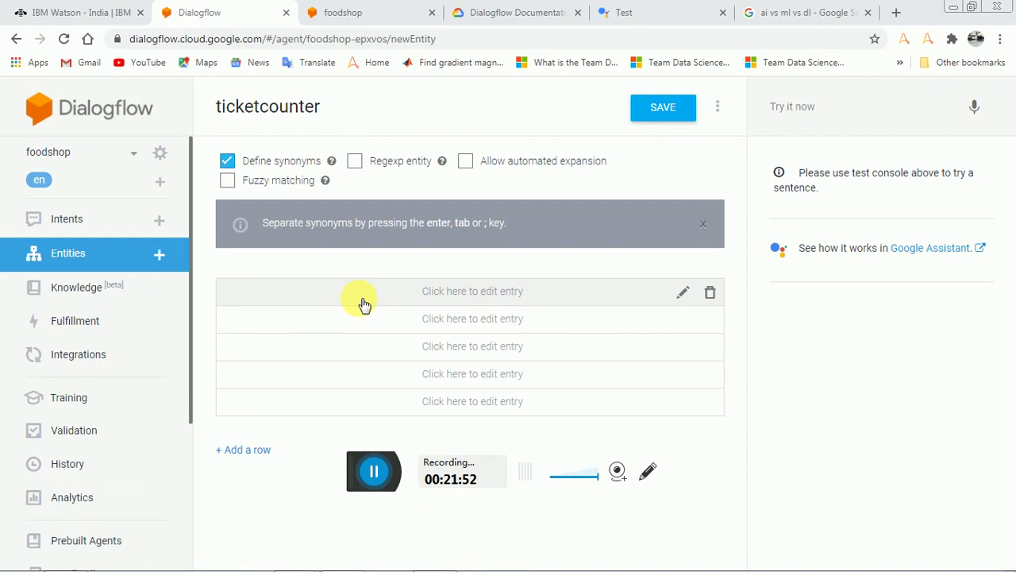
pyautogui.click(407, 297)
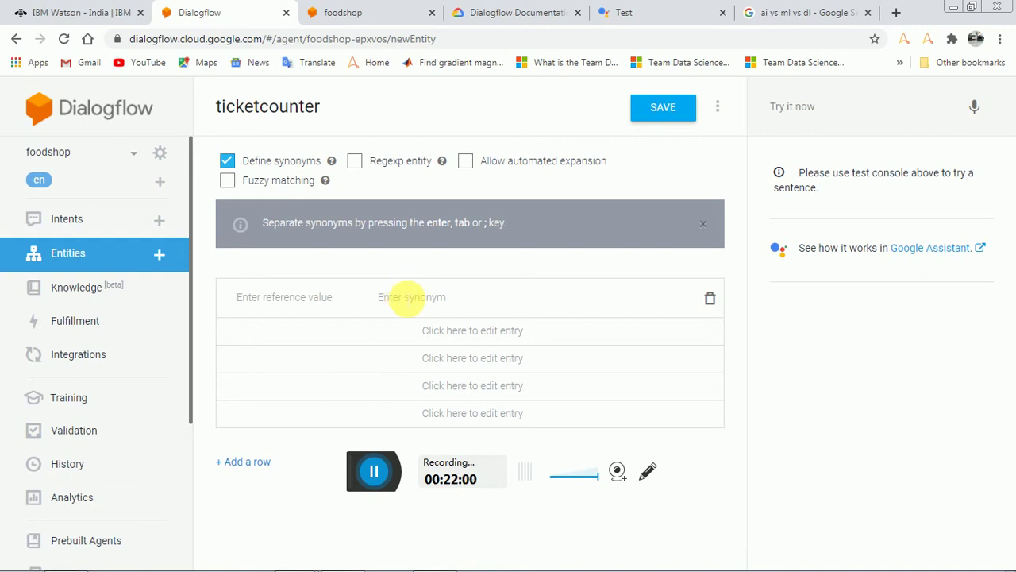
pyautogui.write('chennai')
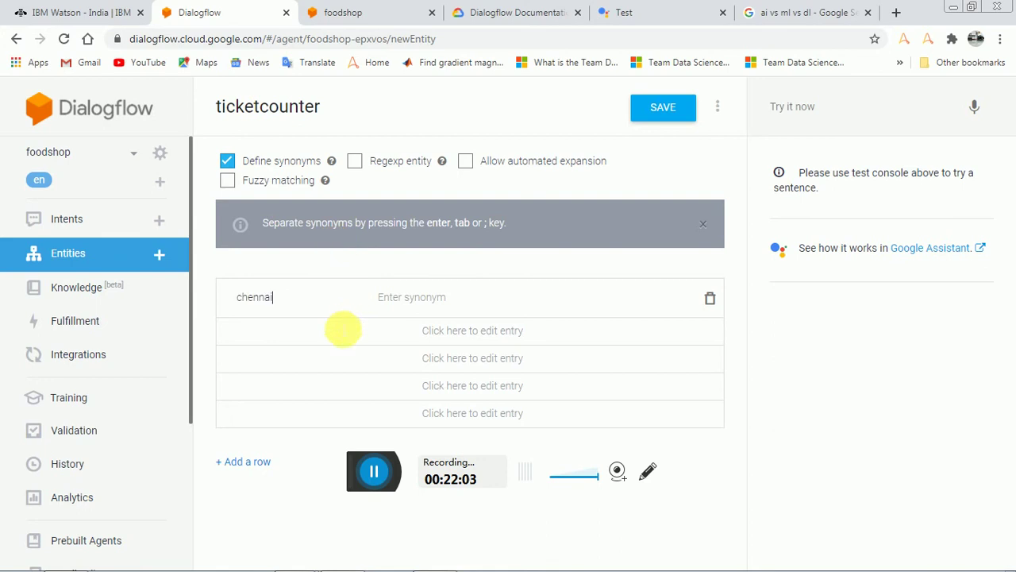
# Add a second entity entry "banglore" with the synonyms "banglore" and "tricy".
pyautogui.click(328, 343)
pyautogui.write('b')
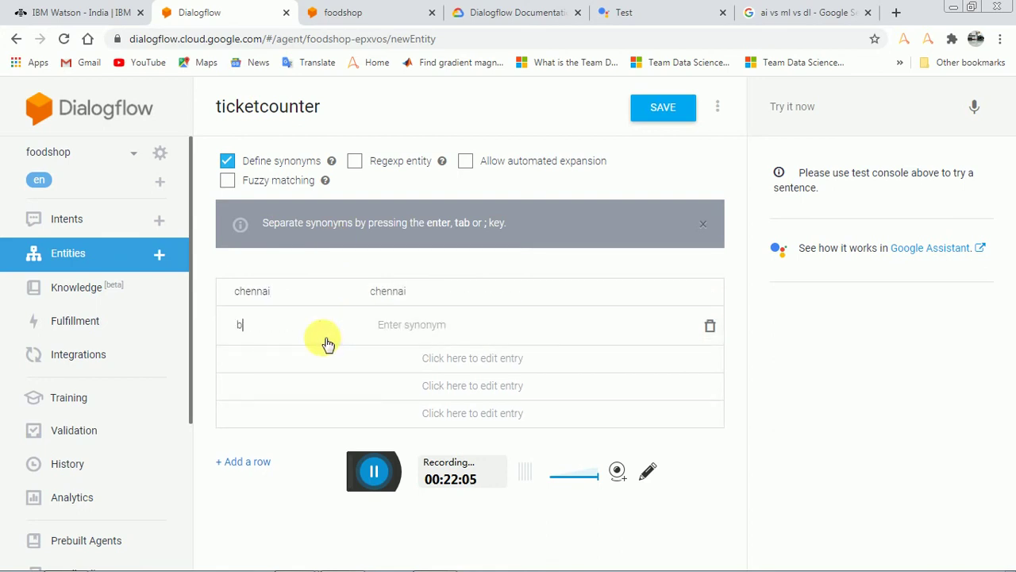
pyautogui.write('anglore')
pyautogui.press('Tab')
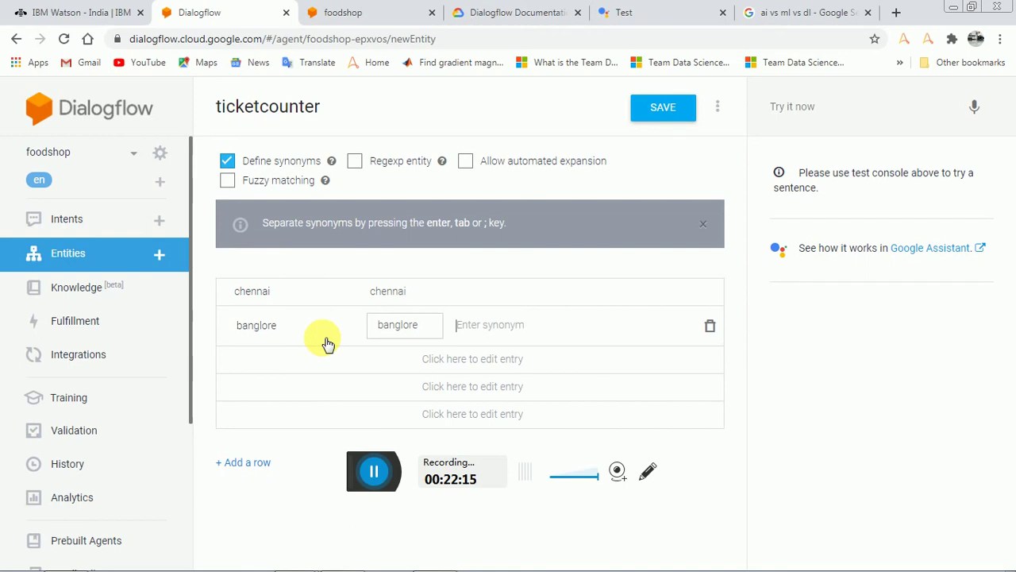
pyautogui.moveTo(970, 565)
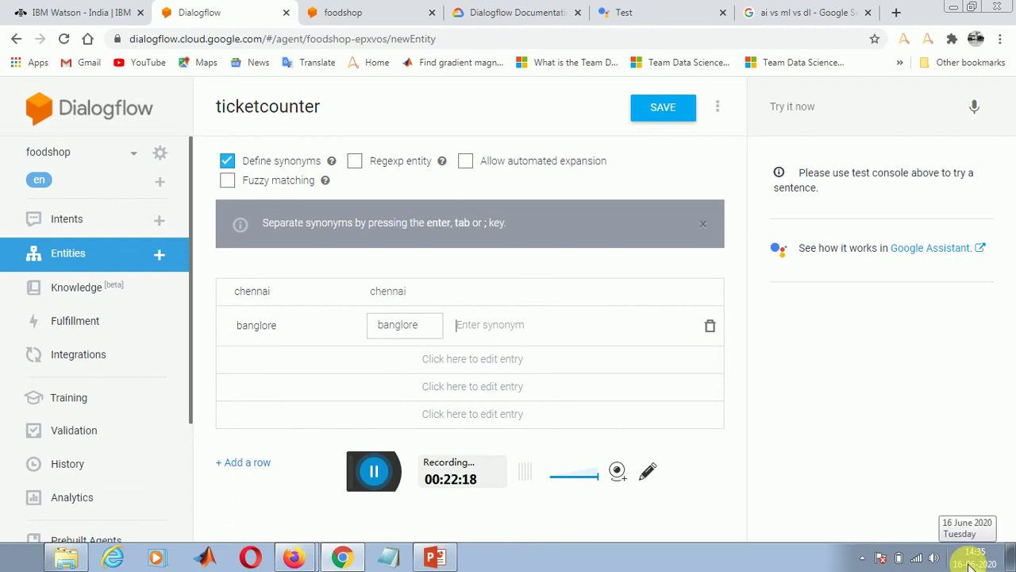
pyautogui.write('tricy')
pyautogui.press('Return')
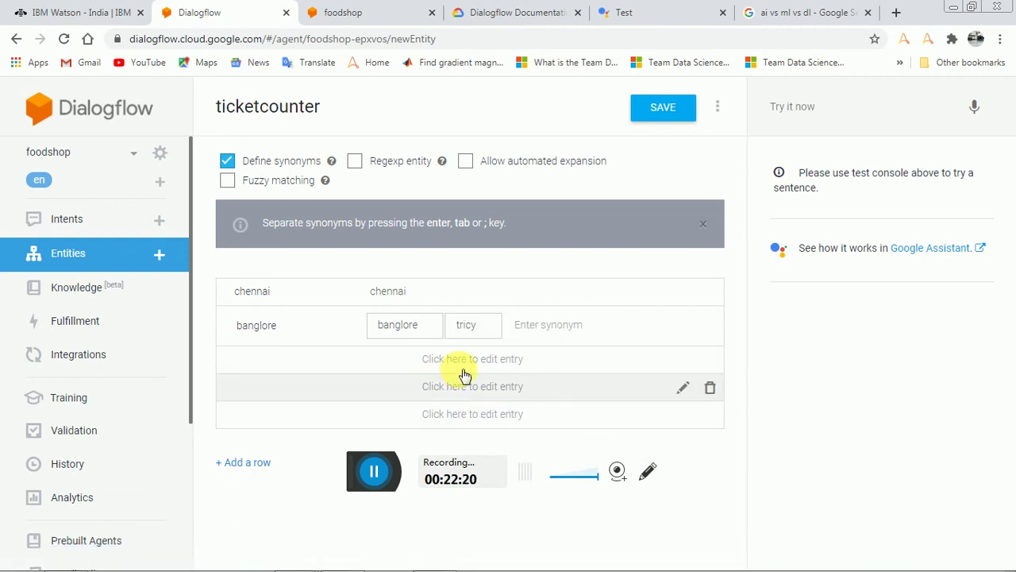
# Add a third entry "madurai" with the synonym "madurai" and save the ticketcounter entity.
pyautogui.click(398, 363)
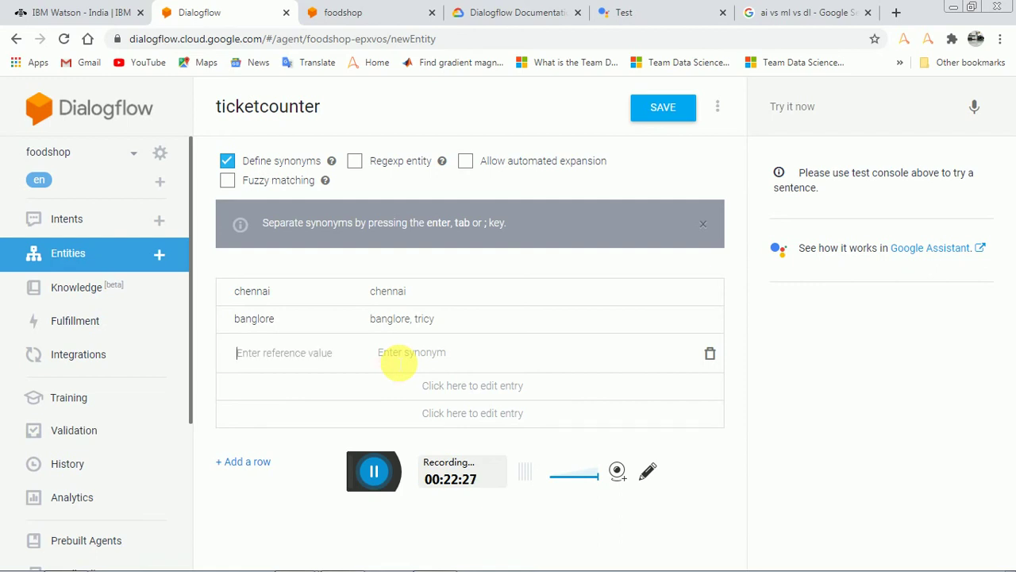
pyautogui.write('madurai')
pyautogui.click(394, 358)
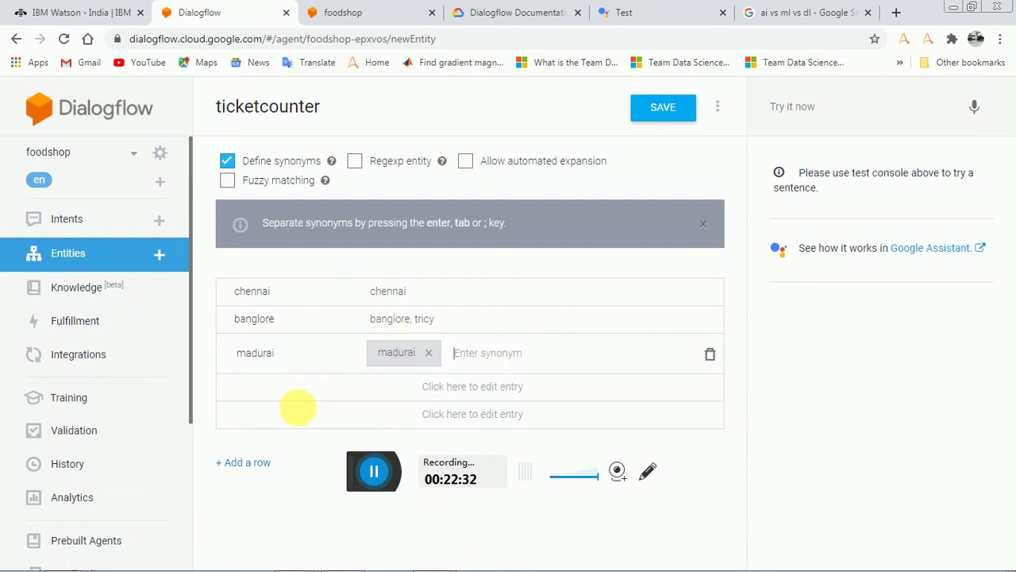
pyautogui.click(664, 113)
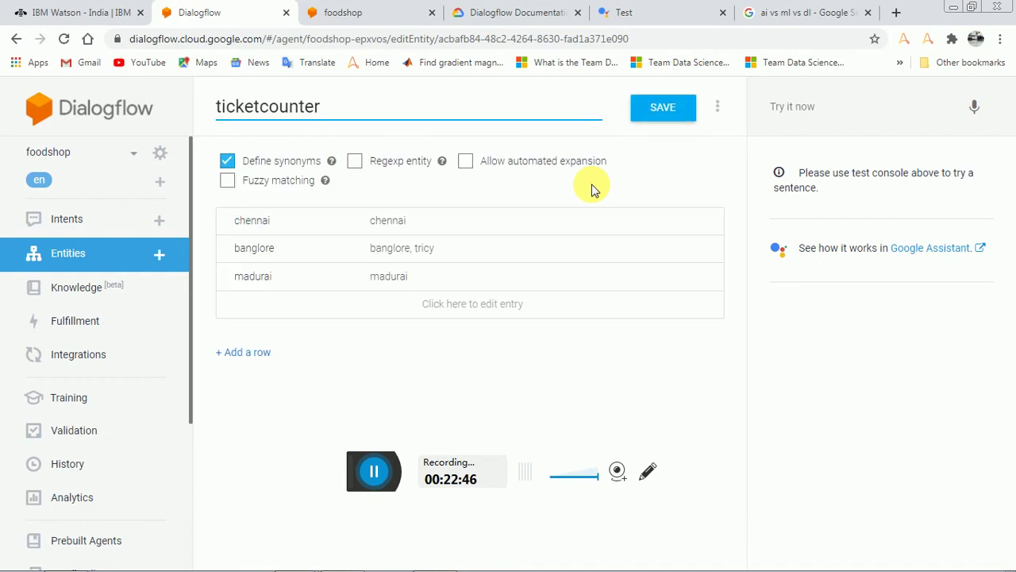
# Open the foodlist intent and add the parameters and action fields to it.
pyautogui.click(62, 219)
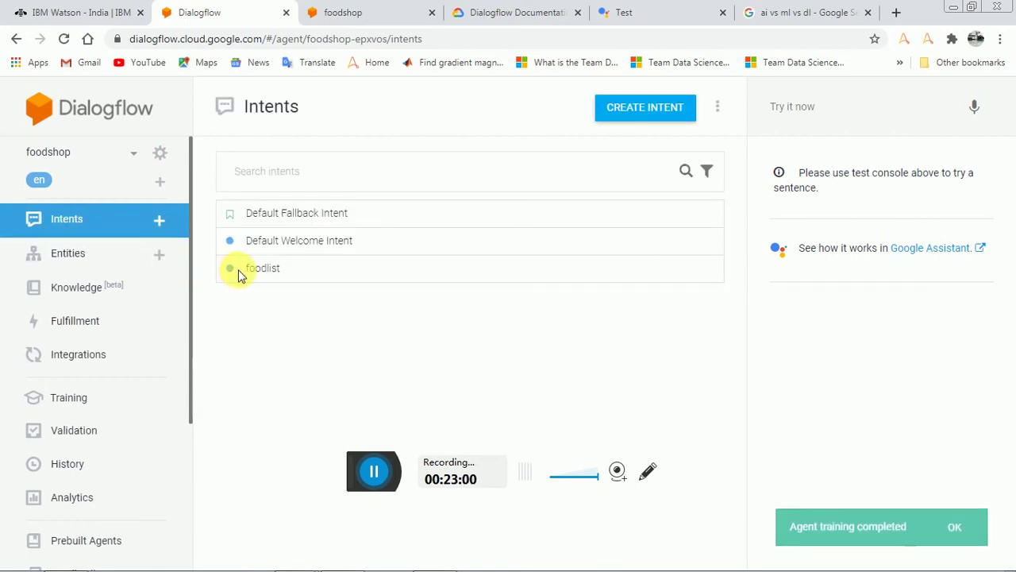
pyautogui.click(284, 271)
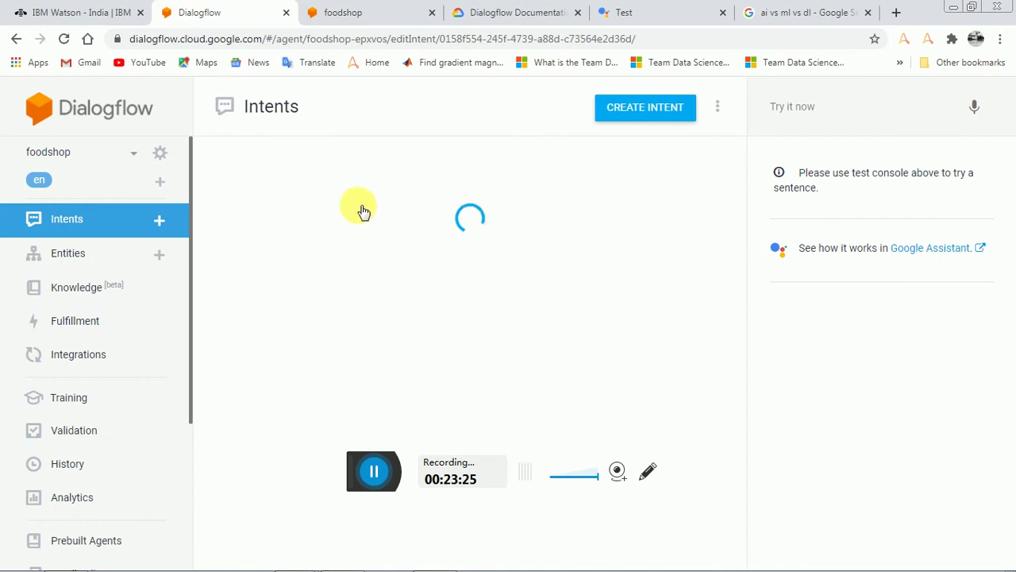
pyautogui.click(379, 477)
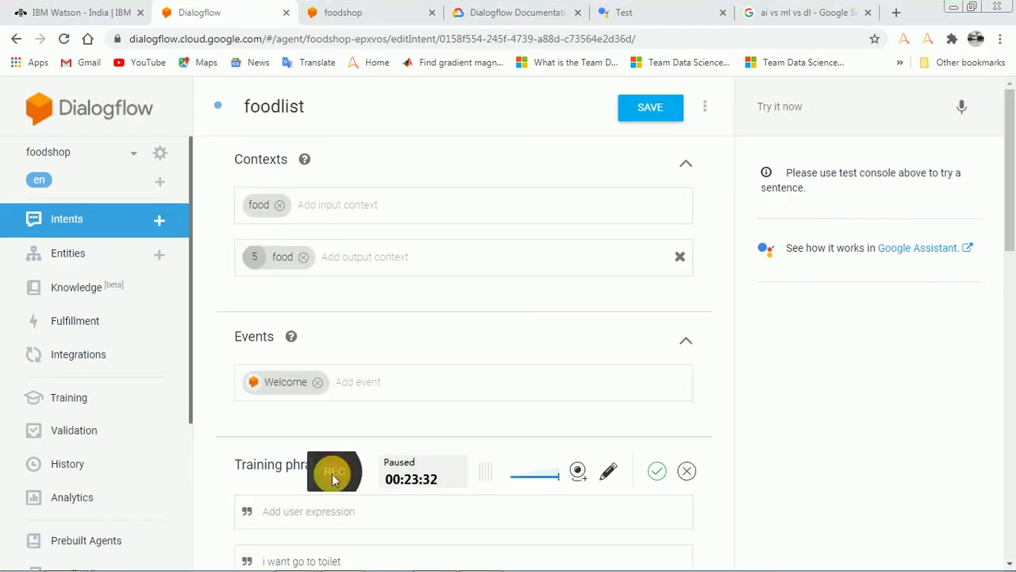
pyautogui.click(332, 474)
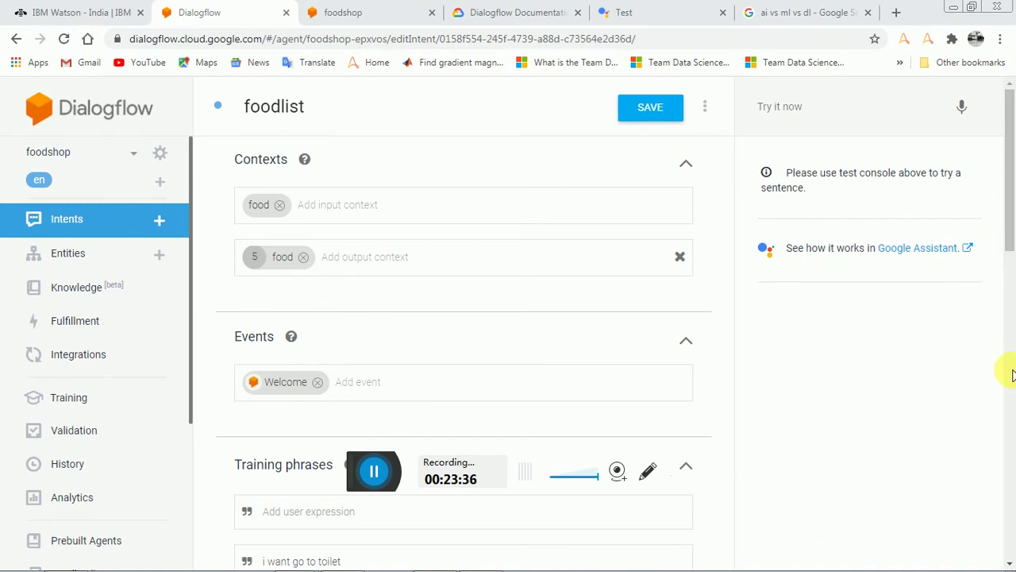
pyautogui.scroll(-3, 1010, 562)
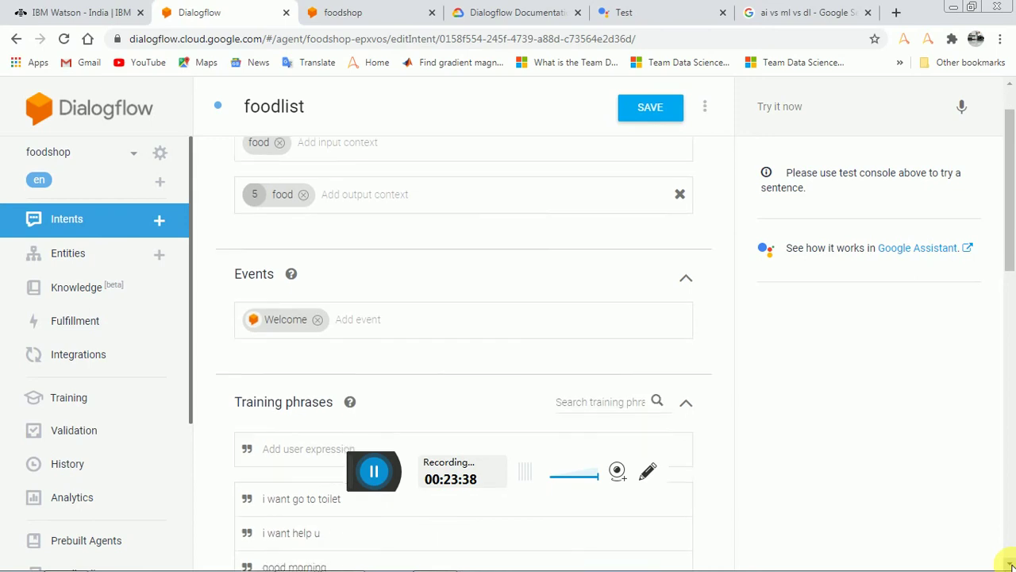
pyautogui.scroll(-4, 1010, 562)
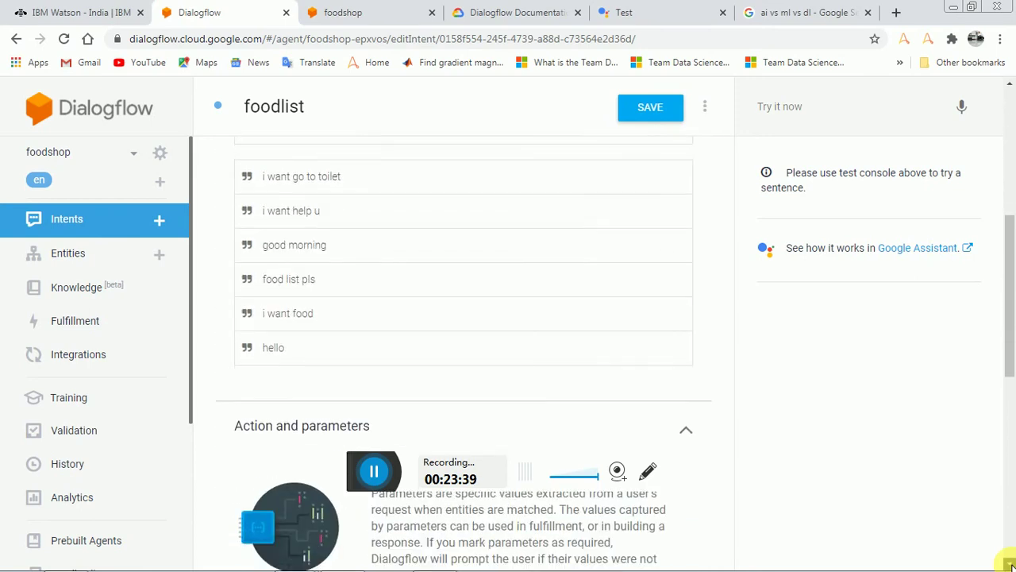
pyautogui.scroll(-3, 1011, 562)
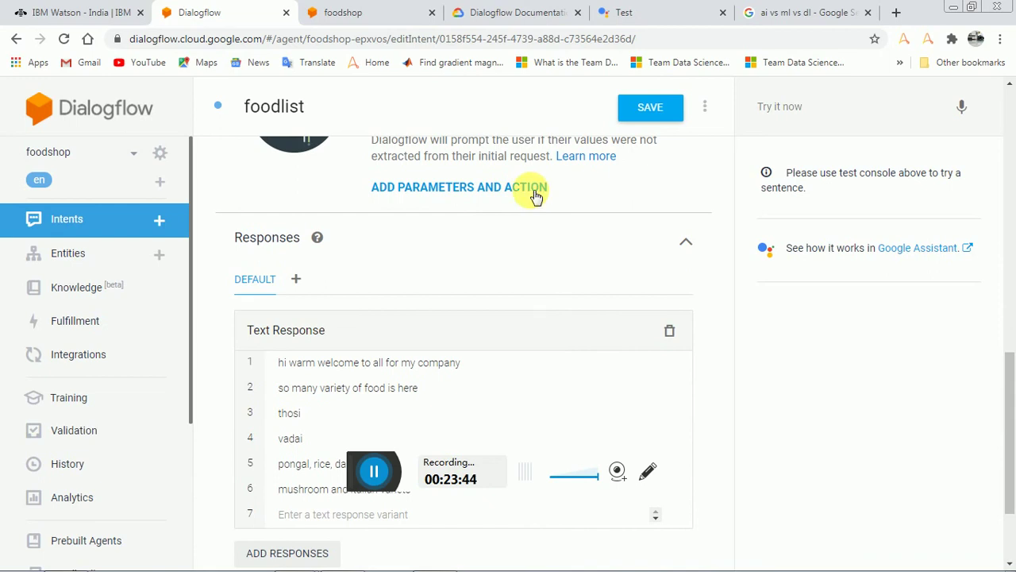
pyautogui.click(537, 196)
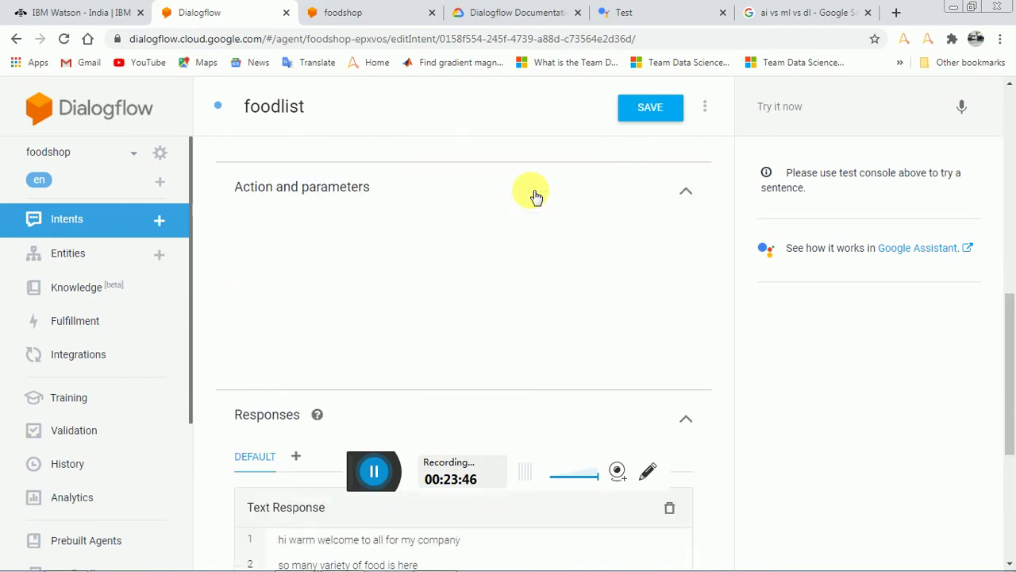
# Add the training phrase "i want ticket" to the foodlist intent.
pyautogui.scroll(4, 615, 386)
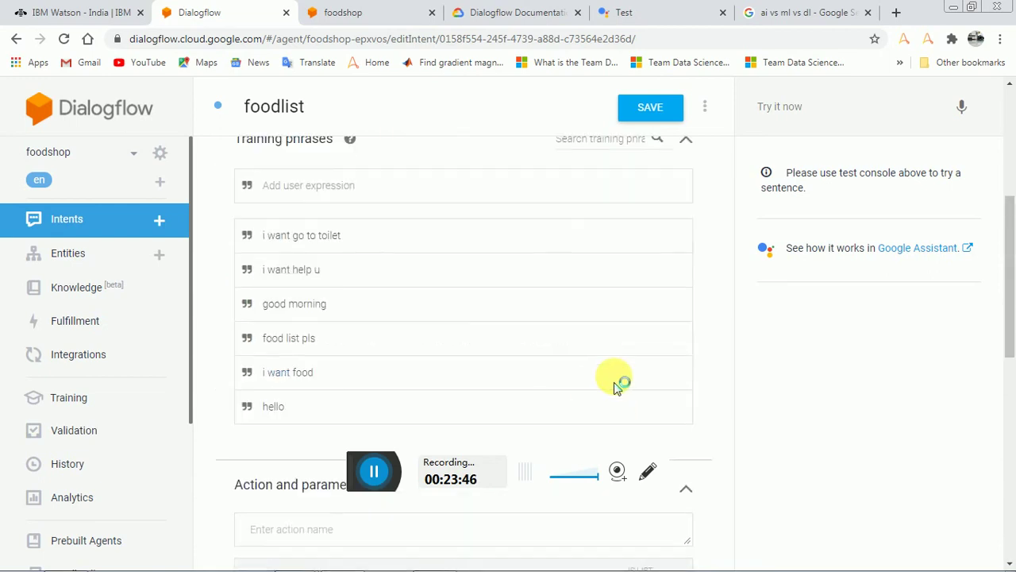
pyautogui.scroll(-3, 615, 385)
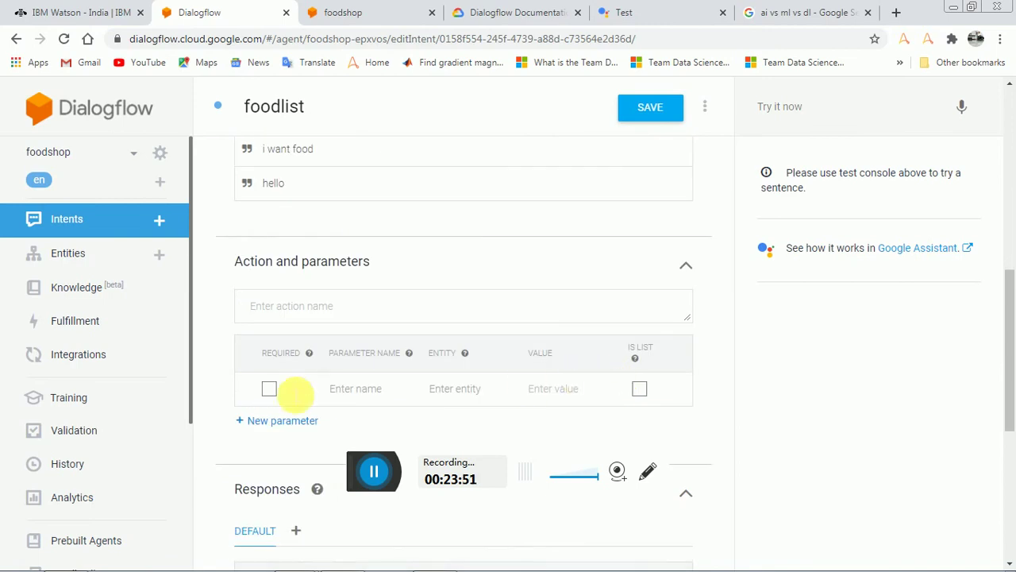
pyautogui.scroll(5, 397, 361)
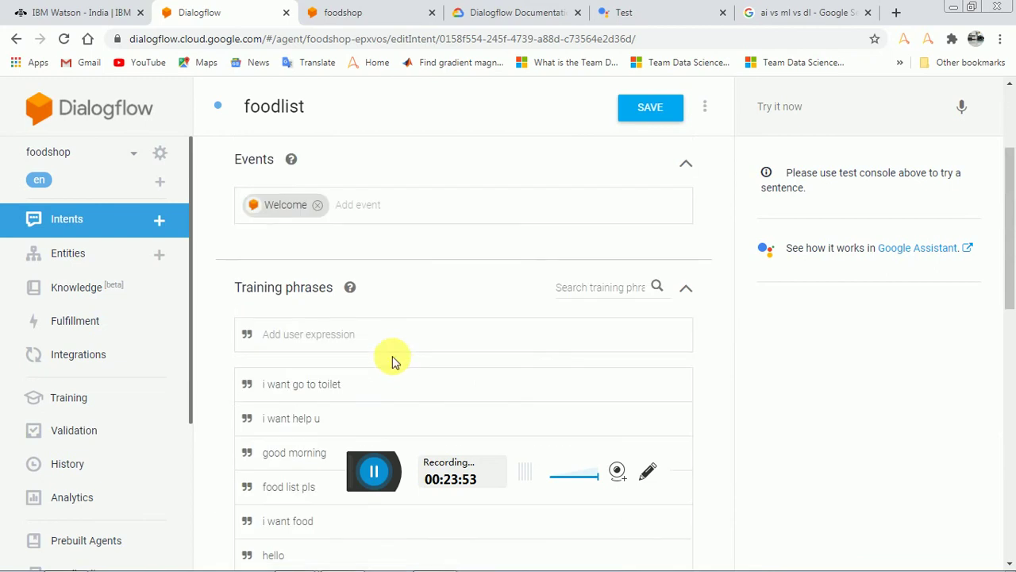
pyautogui.scroll(-3, 413, 318)
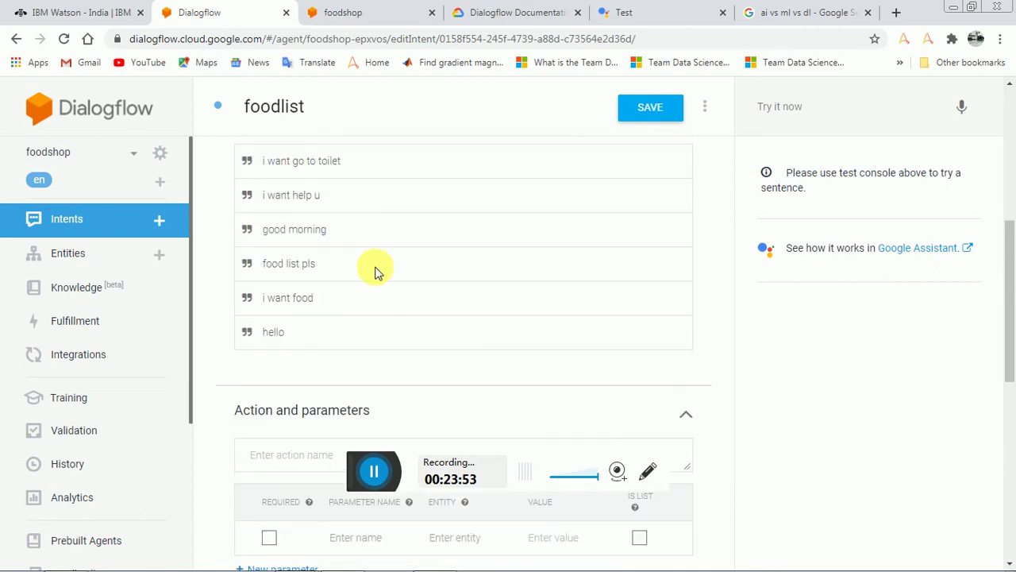
pyautogui.scroll(2, 382, 268)
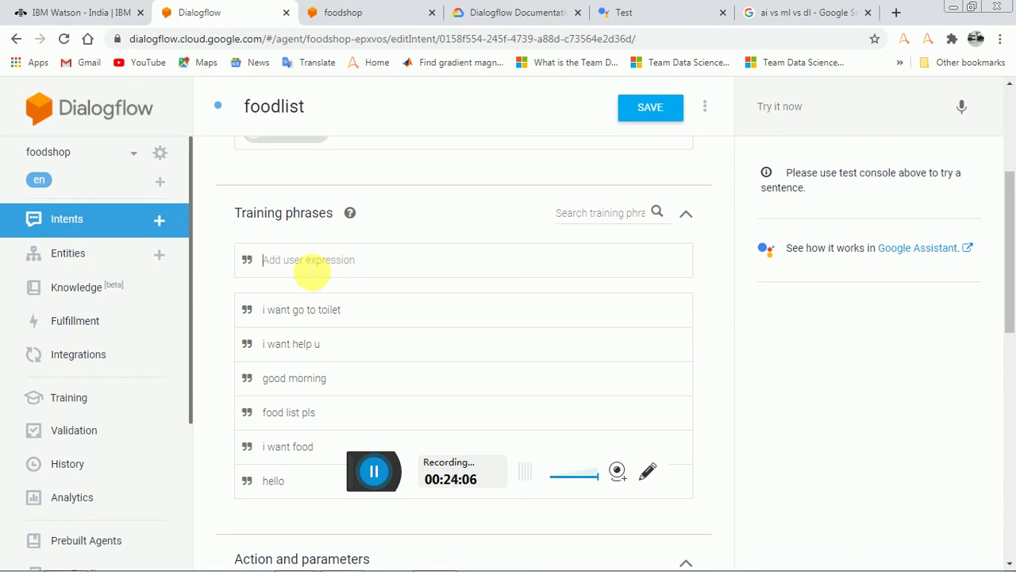
pyautogui.write('i want')
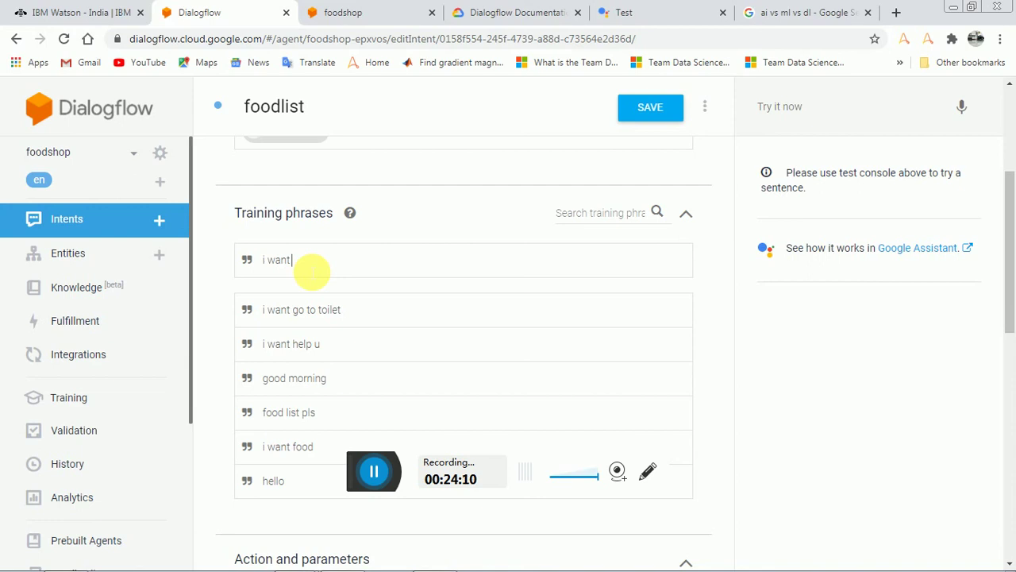
pyautogui.write('  ticket')
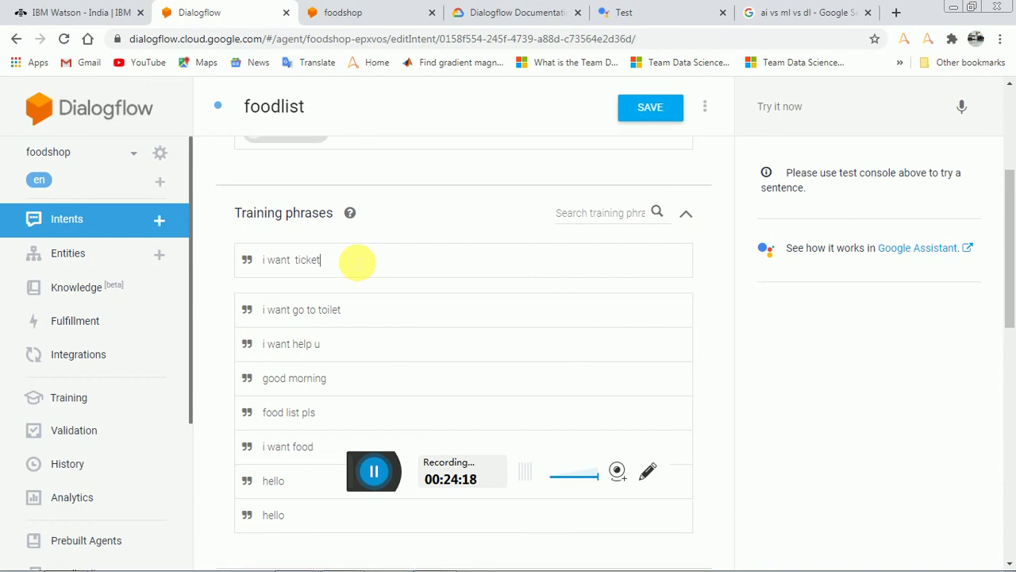
pyautogui.press('Return')
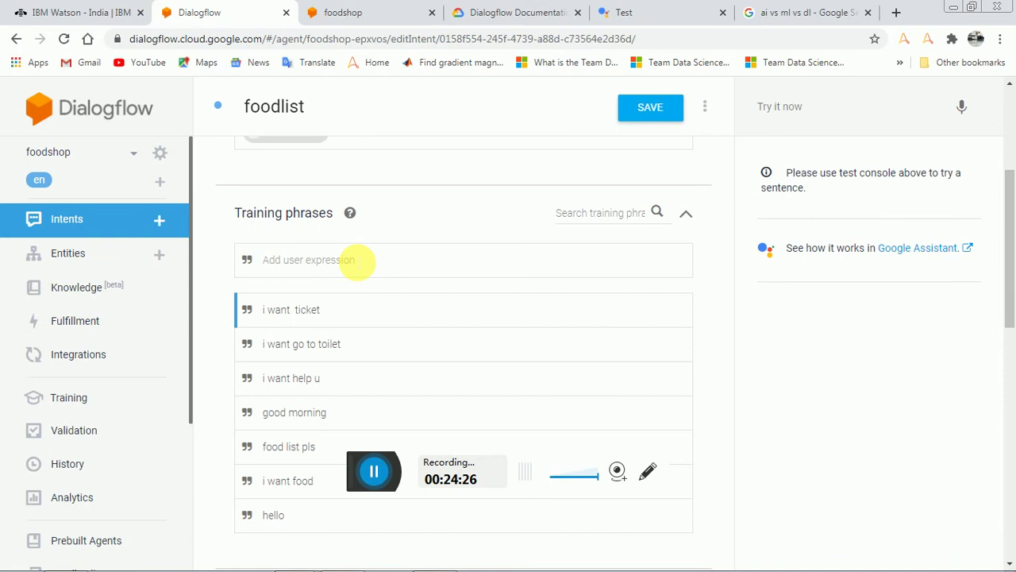
# Add the training phrase "how many ticket to provide", replacing the mistyped draft "procide the".
pyautogui.write('procide the')
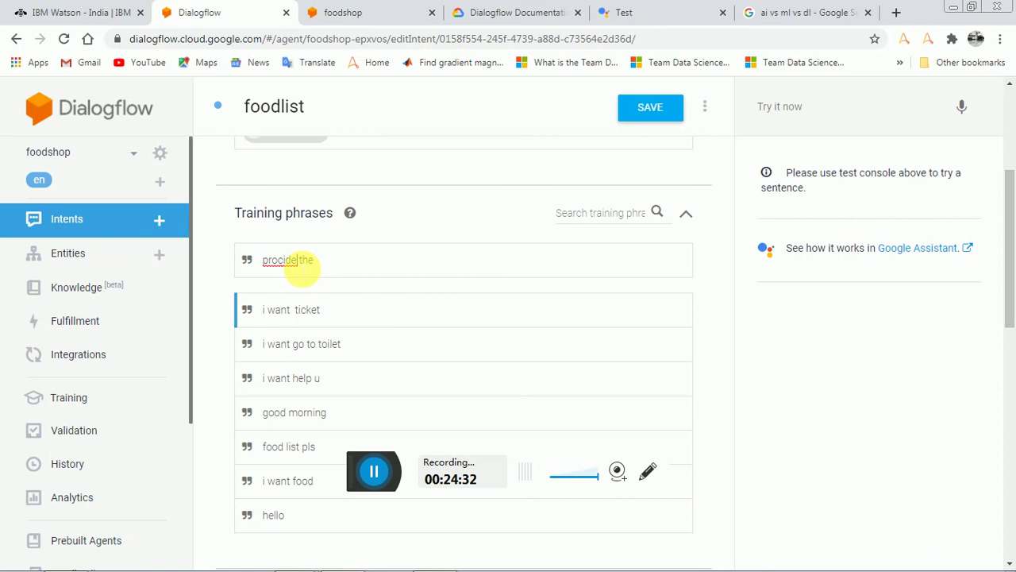
pyautogui.press('BackSpace')
pyautogui.press('BackSpace')
pyautogui.press('BackSpace')
pyautogui.press('BackSpace')
pyautogui.press('BackSpace')
pyautogui.press('BackSpace')
pyautogui.press('BackSpace')
pyautogui.write('how many')
pyautogui.click(374, 471)
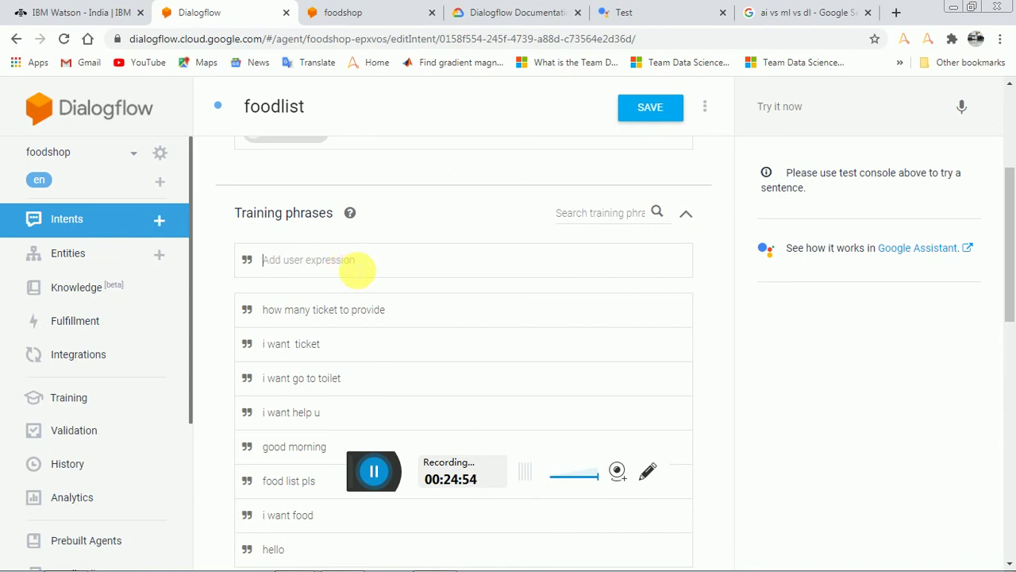
# Add the training phrase "chennai reserve the ticket" to the foodlist intent.
pyautogui.click(374, 472)
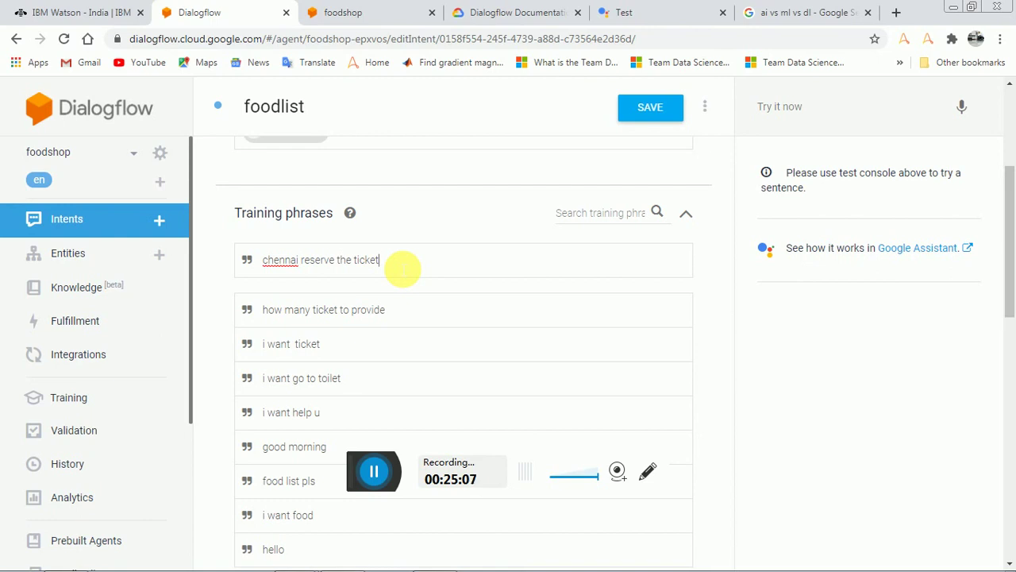
pyautogui.press('Return')
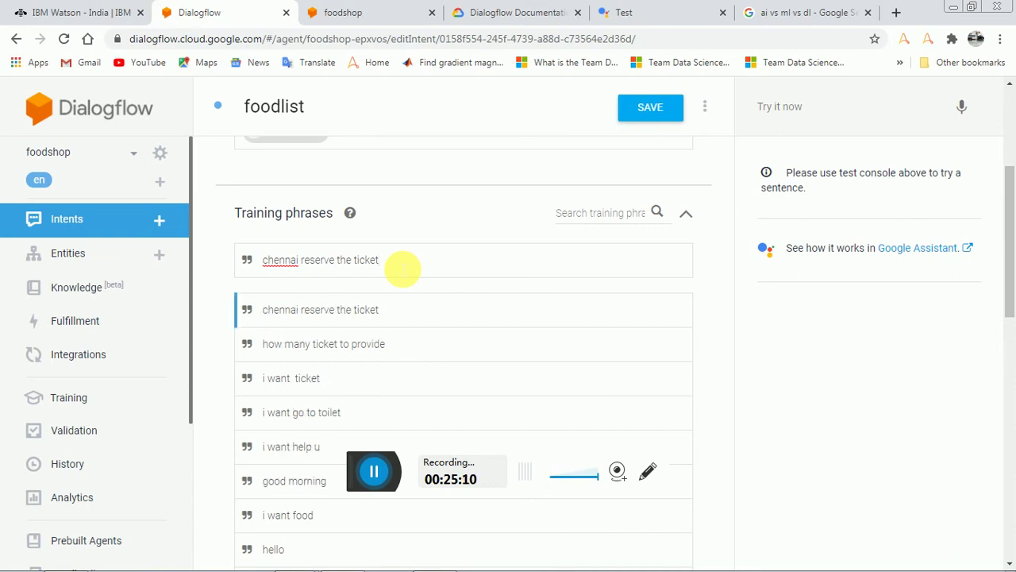
pyautogui.write('b')
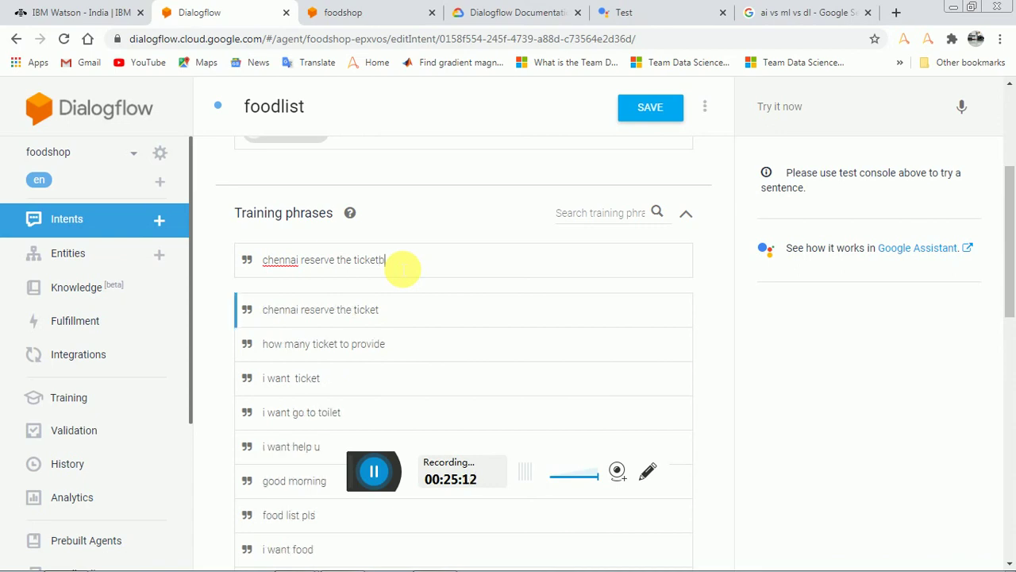
pyautogui.press('BackSpace')
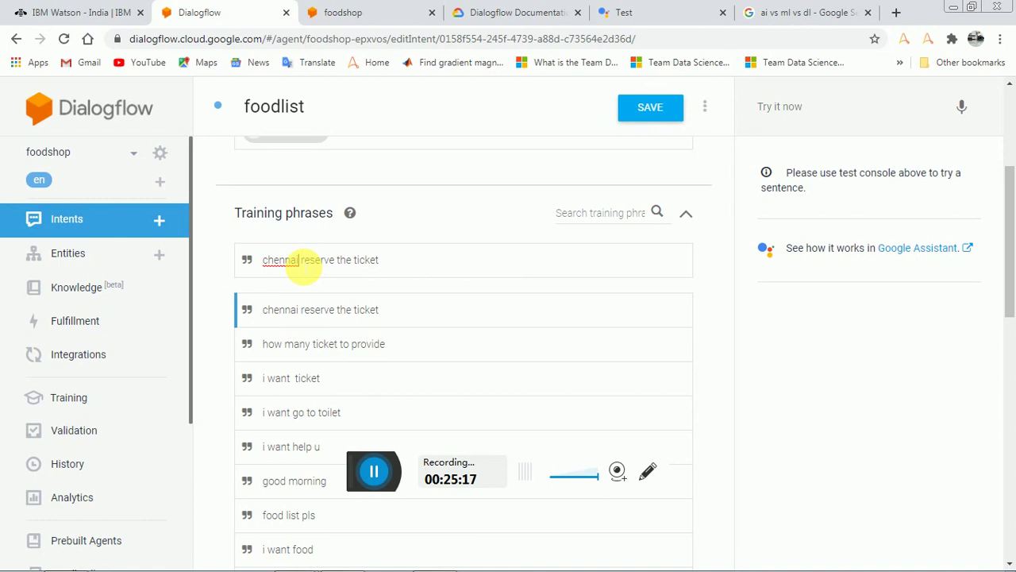
# Add the training phrase "banglore, trichy, madurai reserve the ticket" to the foodlist intent, replacing the city in the copied draft.
pyautogui.press('BackSpace')
pyautogui.press('BackSpace')
pyautogui.press('BackSpace')
pyautogui.press('BackSpace')
pyautogui.press('BackSpace')
pyautogui.press('BackSpace')
pyautogui.press('BackSpace')
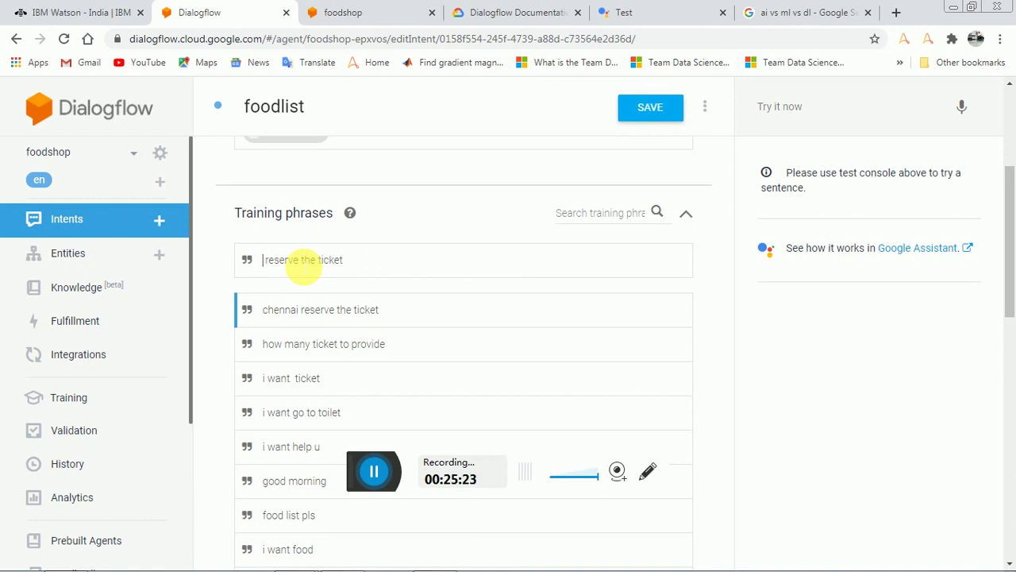
pyautogui.write('ba')
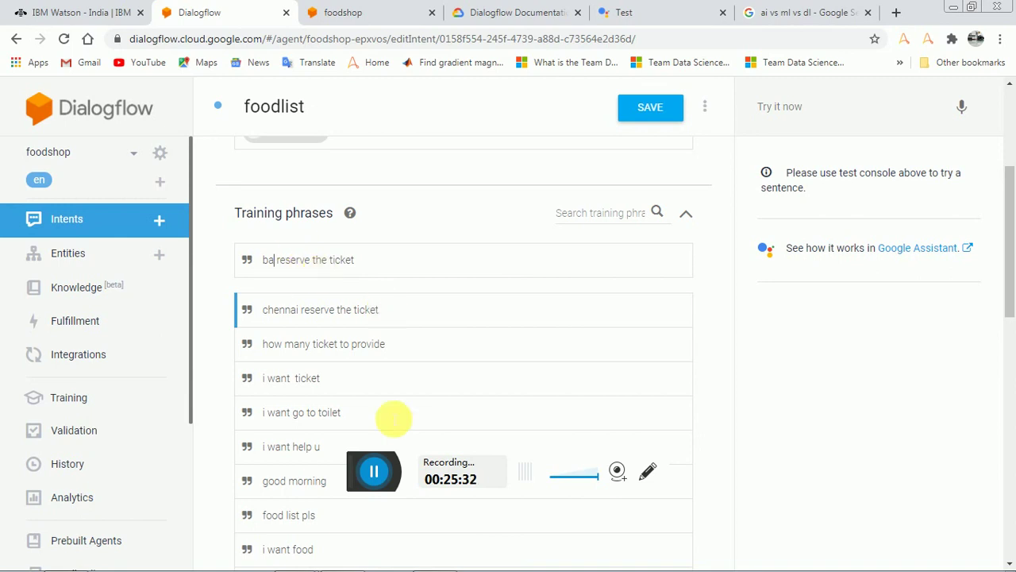
# Make the intent's first parameter required and name it ticketcounter.
pyautogui.scroll(-5, 341, 464)
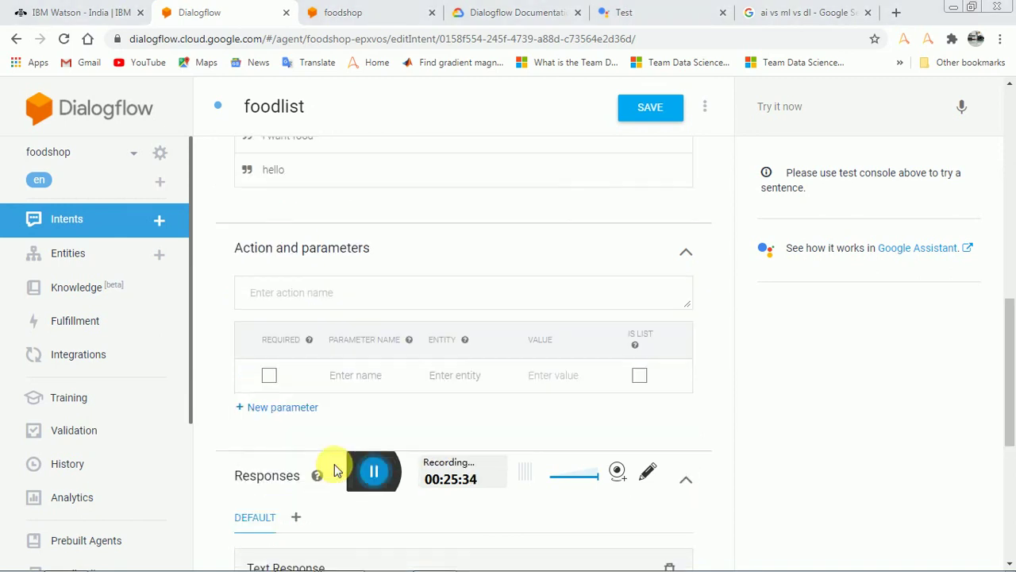
pyautogui.click(270, 376)
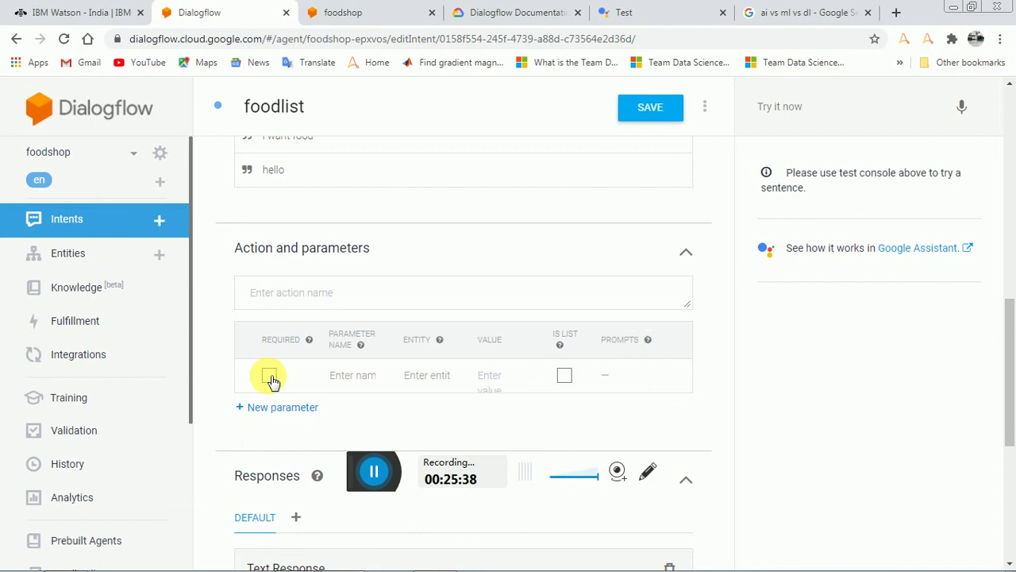
pyautogui.click(342, 378)
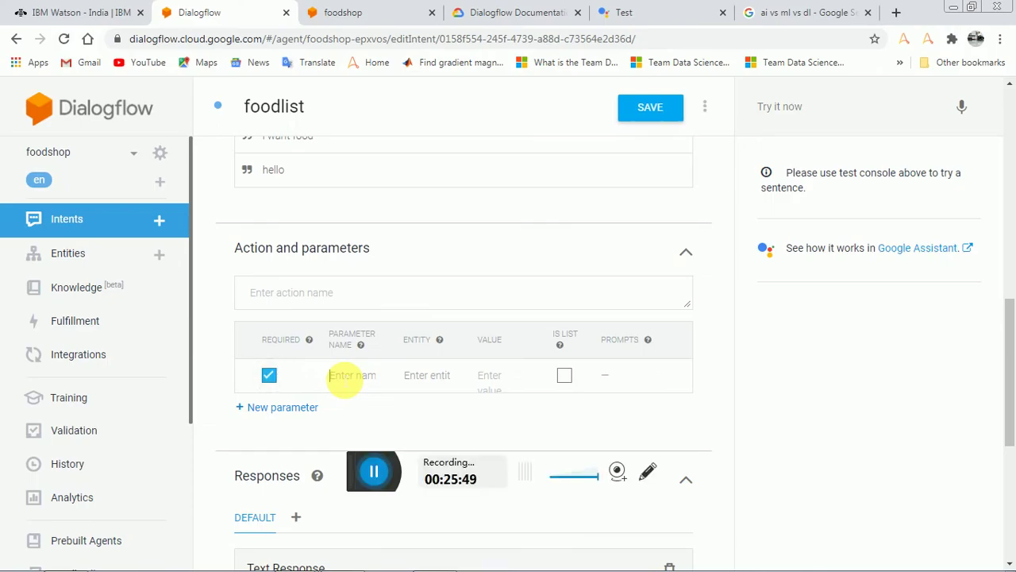
pyautogui.write('t')
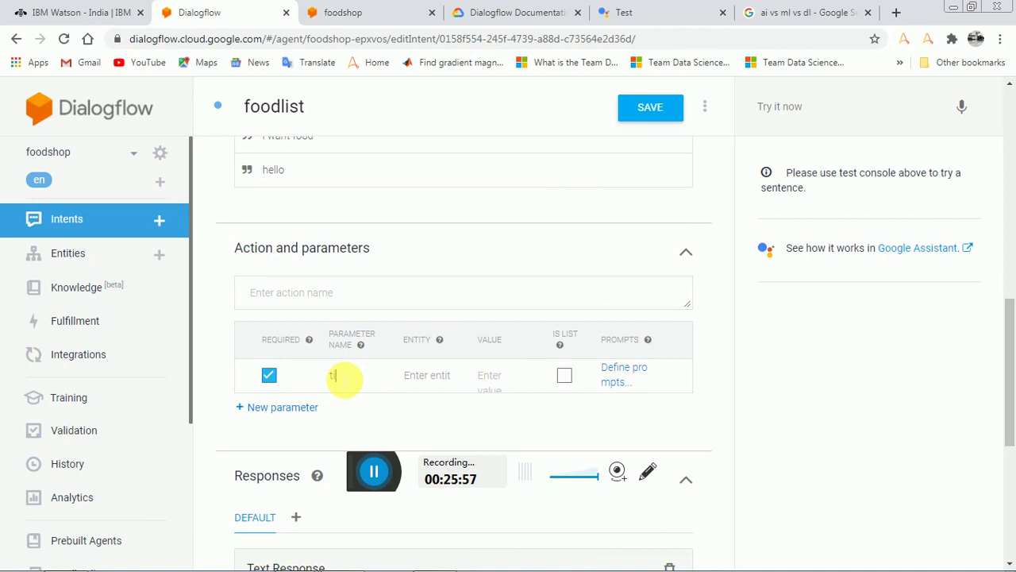
pyautogui.write('ickstket')
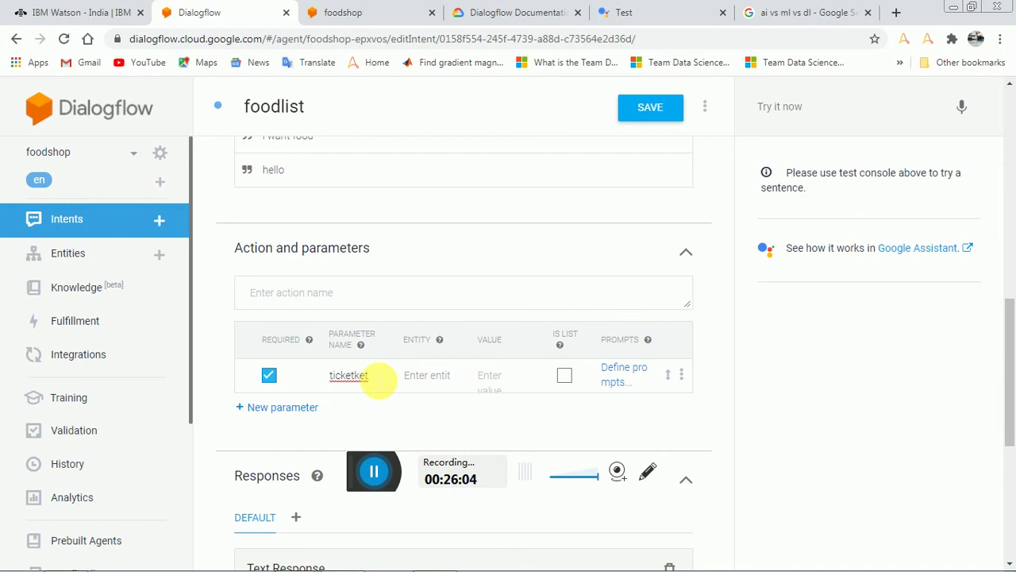
pyautogui.press('BackSpace')
pyautogui.press('BackSpace')
pyautogui.press('BackSpace')
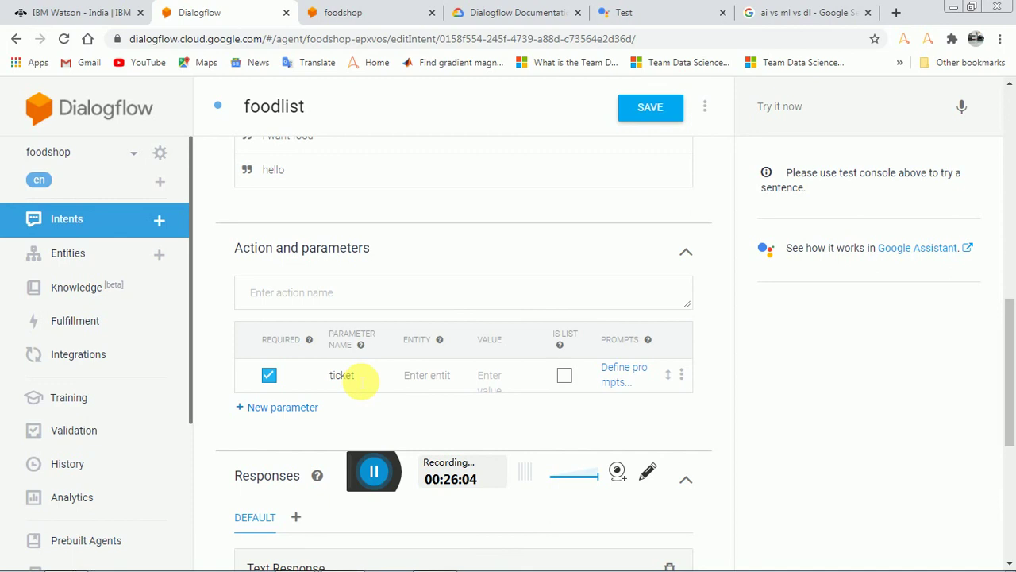
pyautogui.write('c')
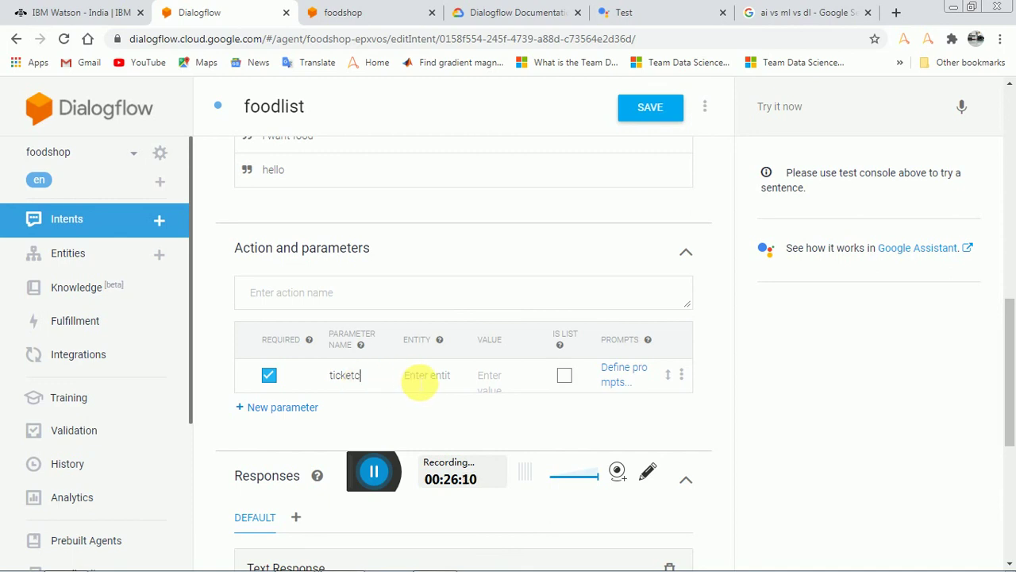
pyautogui.write('ounter')
pyautogui.click(417, 379)
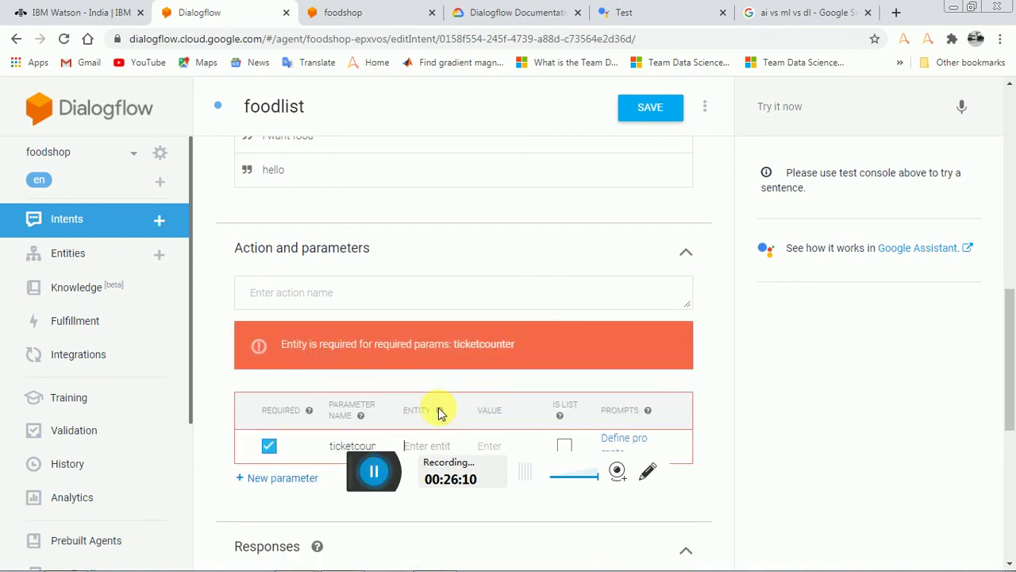
pyautogui.scroll(-2, 421, 441)
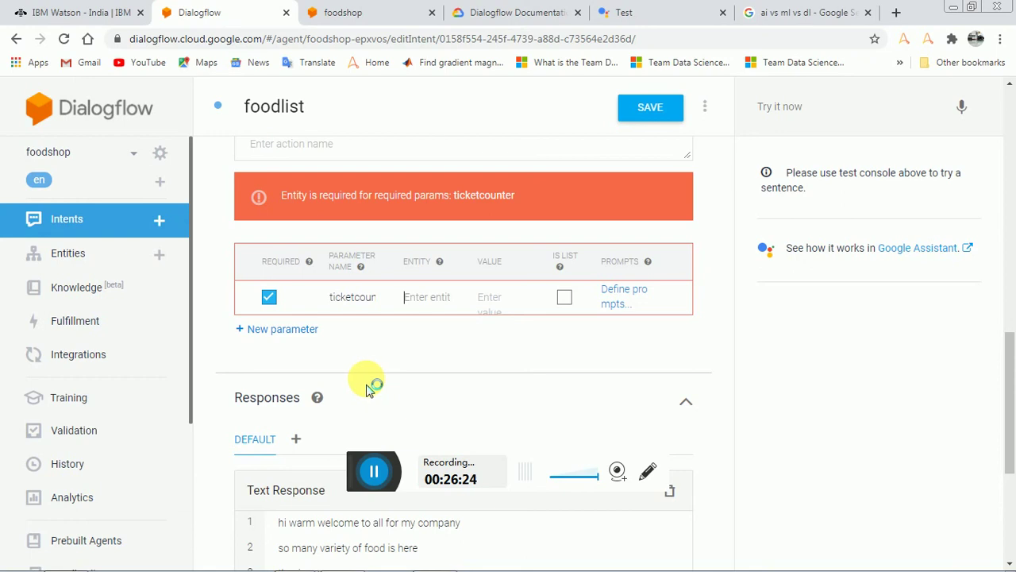
pyautogui.write('@')
pyautogui.click(374, 473)
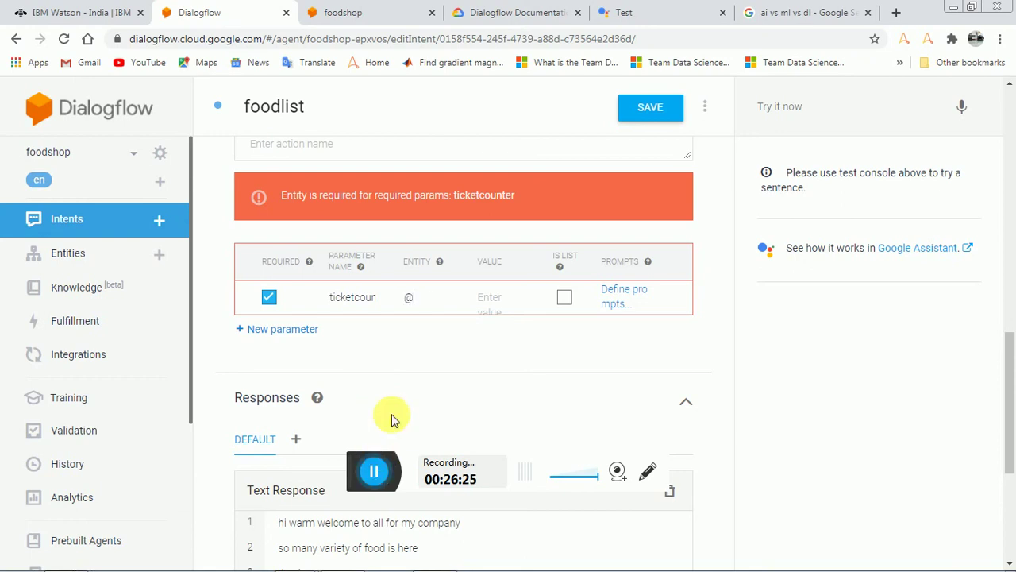
pyautogui.write('s')
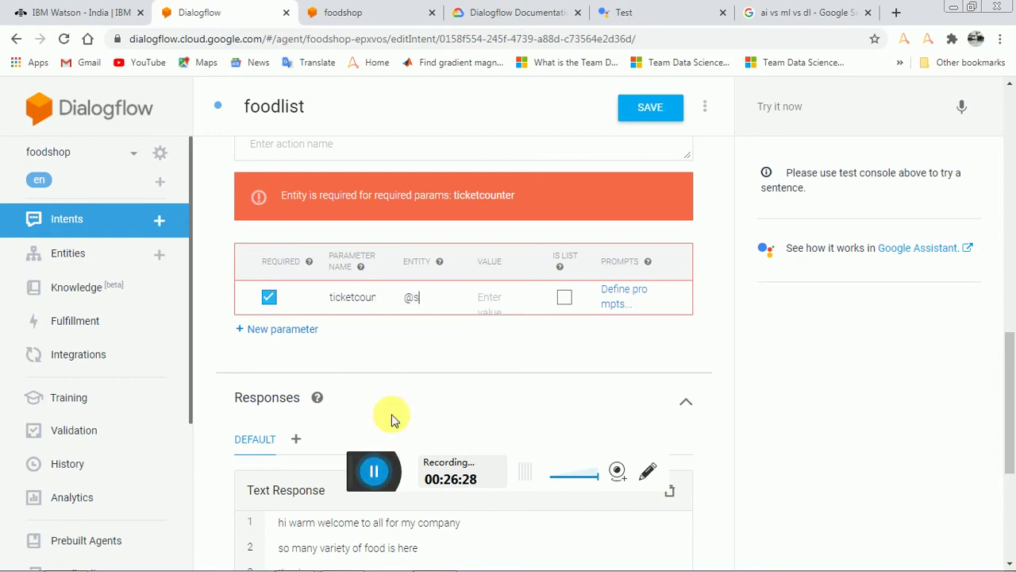
pyautogui.write('ys')
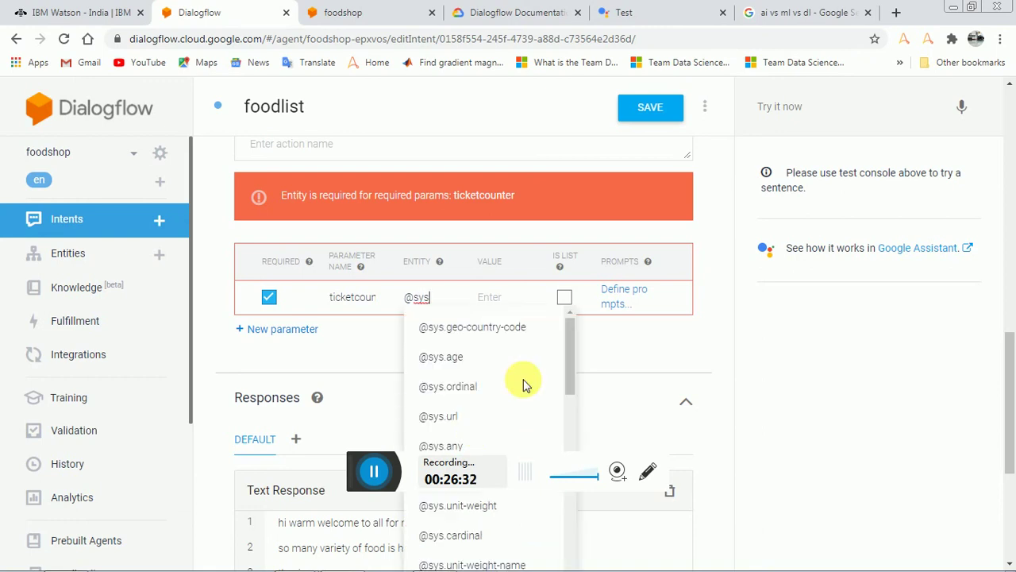
pyautogui.scroll(-5, 523, 379)
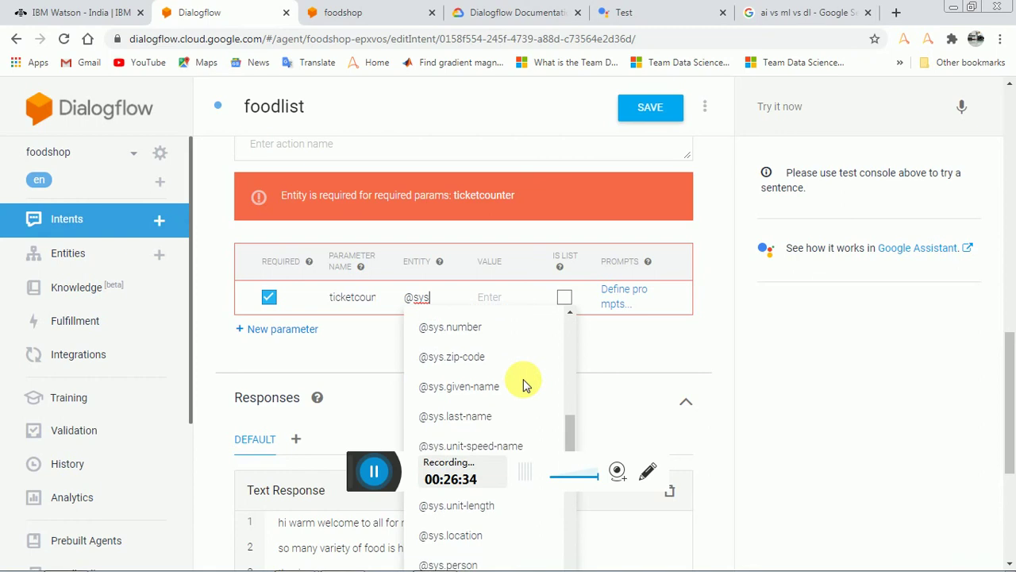
pyautogui.scroll(-3, 524, 385)
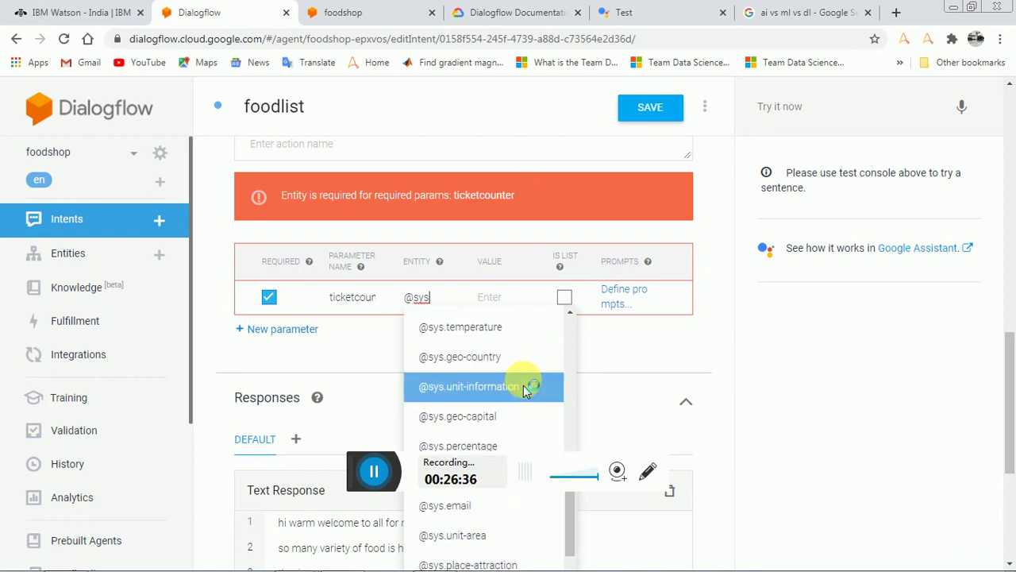
pyautogui.scroll(-3, 523, 389)
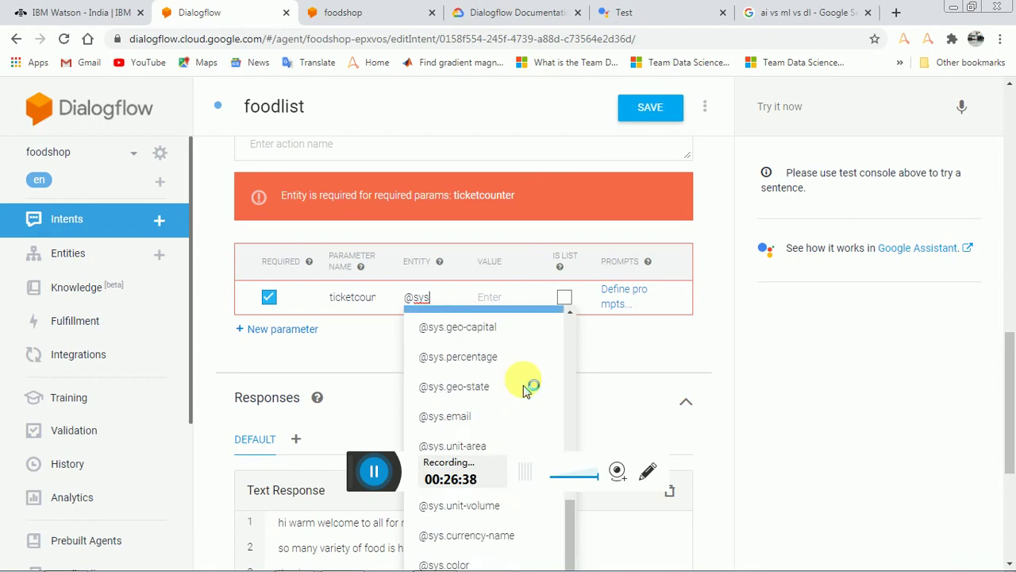
pyautogui.scroll(-1, 523, 389)
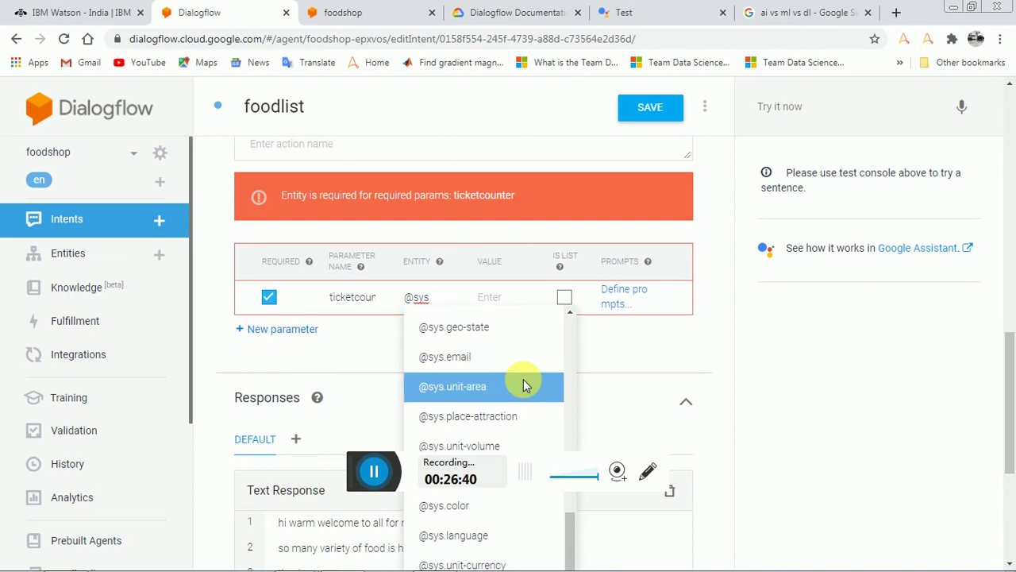
pyautogui.click(508, 333)
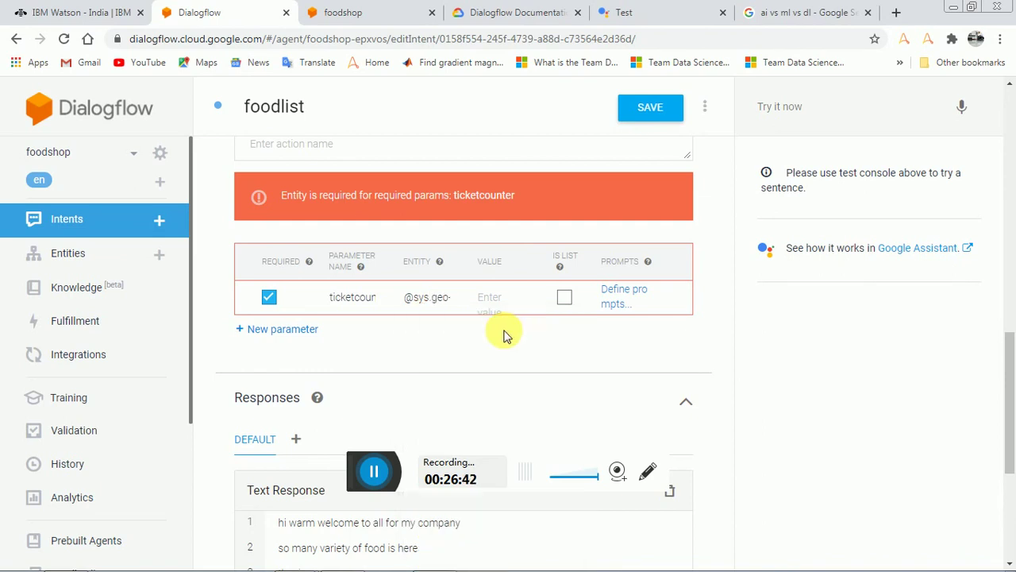
# Set the ticketcounter parameter's value to ticketcounter and mark it as a list.
pyautogui.click(493, 301)
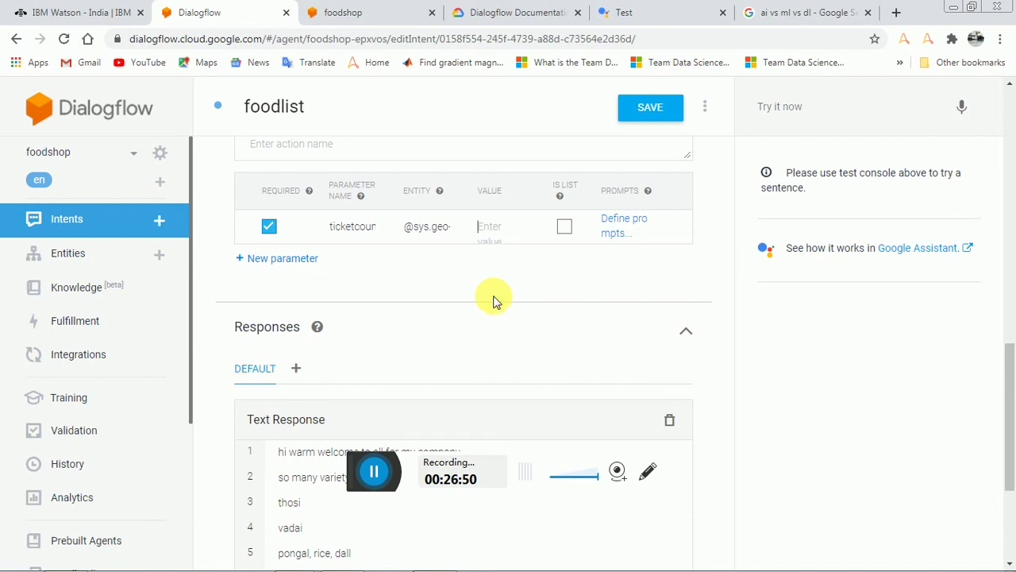
pyautogui.write('ticketc')
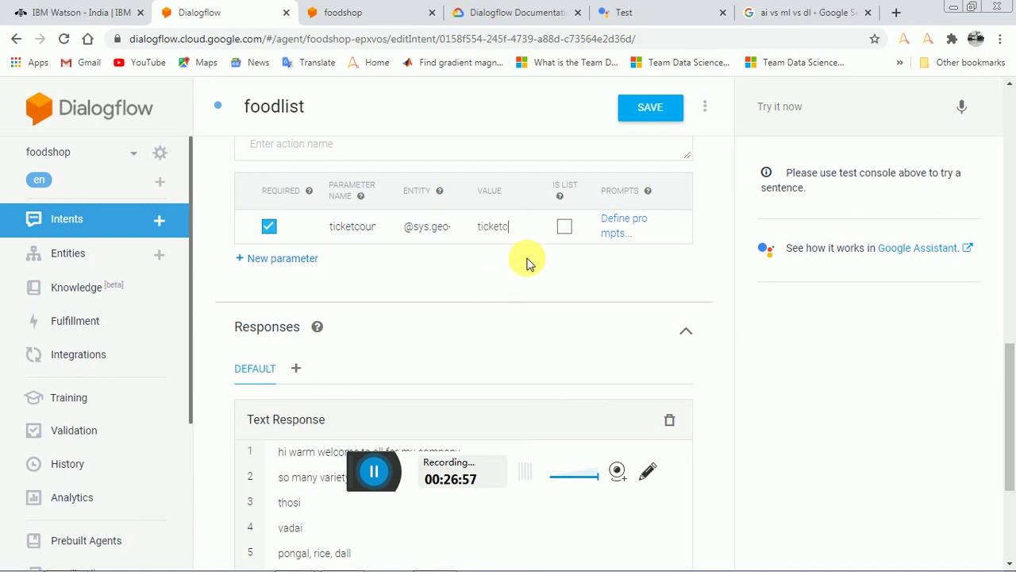
pyautogui.write('ounter')
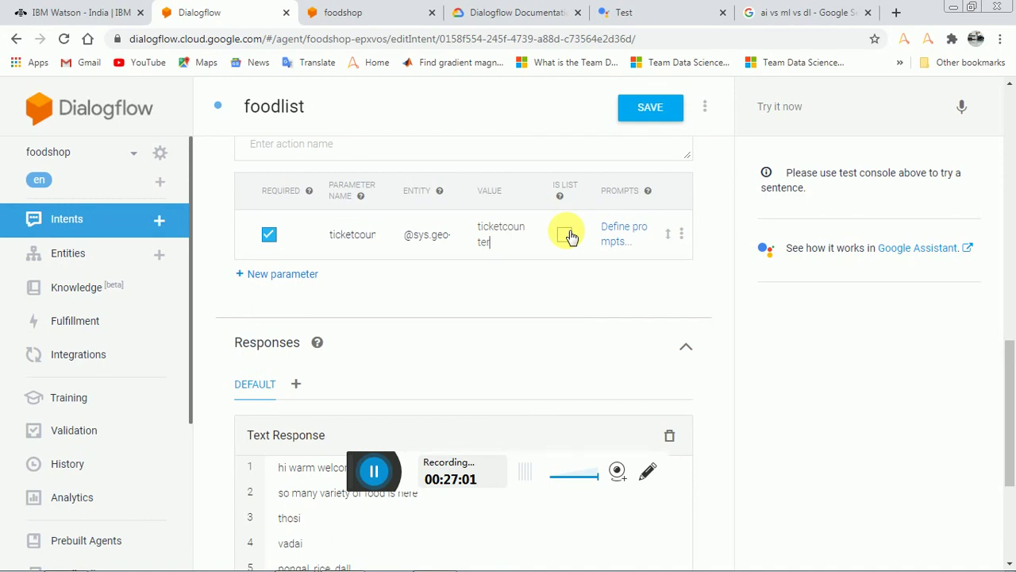
pyautogui.click(565, 234)
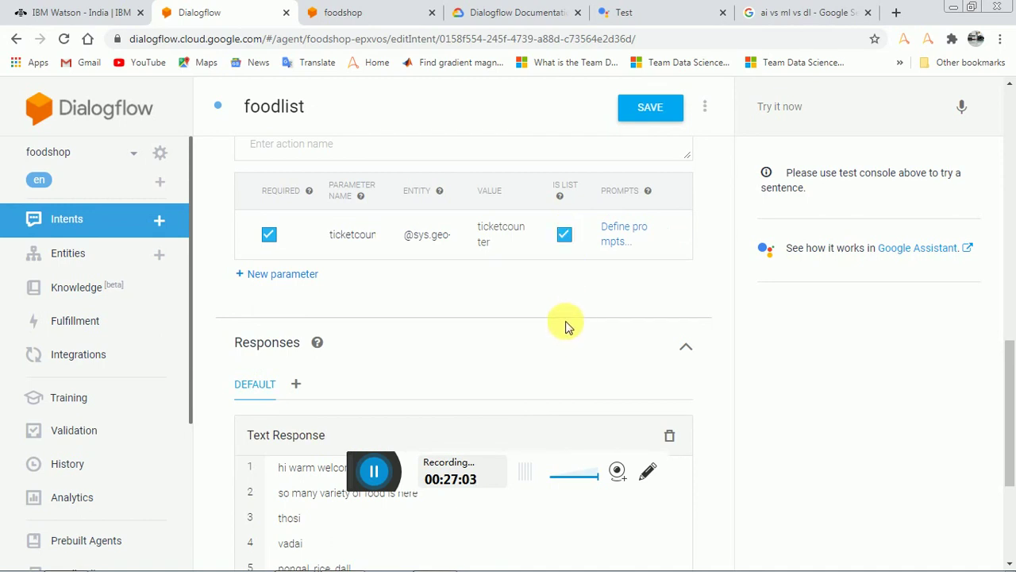
pyautogui.scroll(-3, 565, 325)
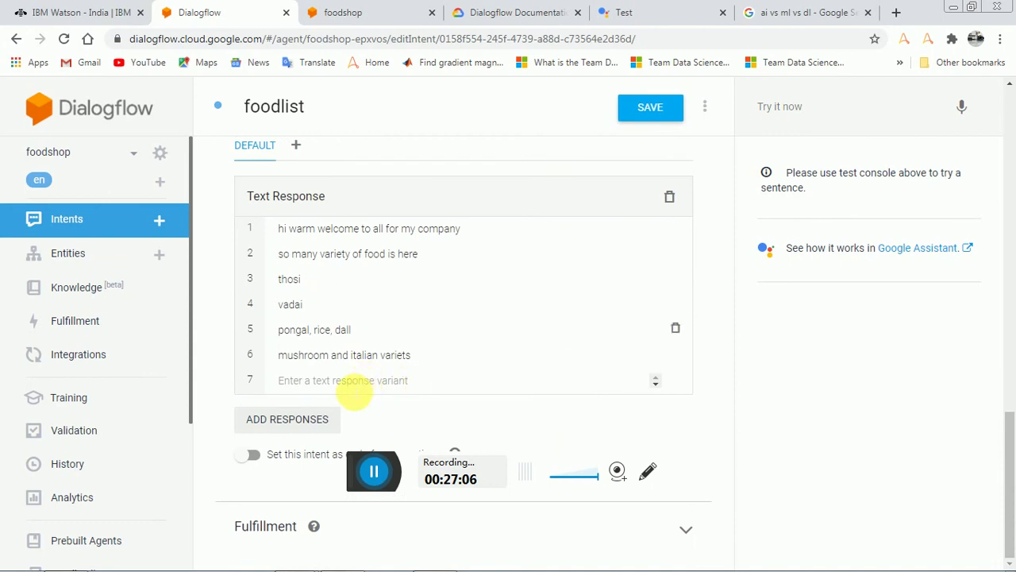
pyautogui.click(354, 389)
pyautogui.scroll(4, 352, 389)
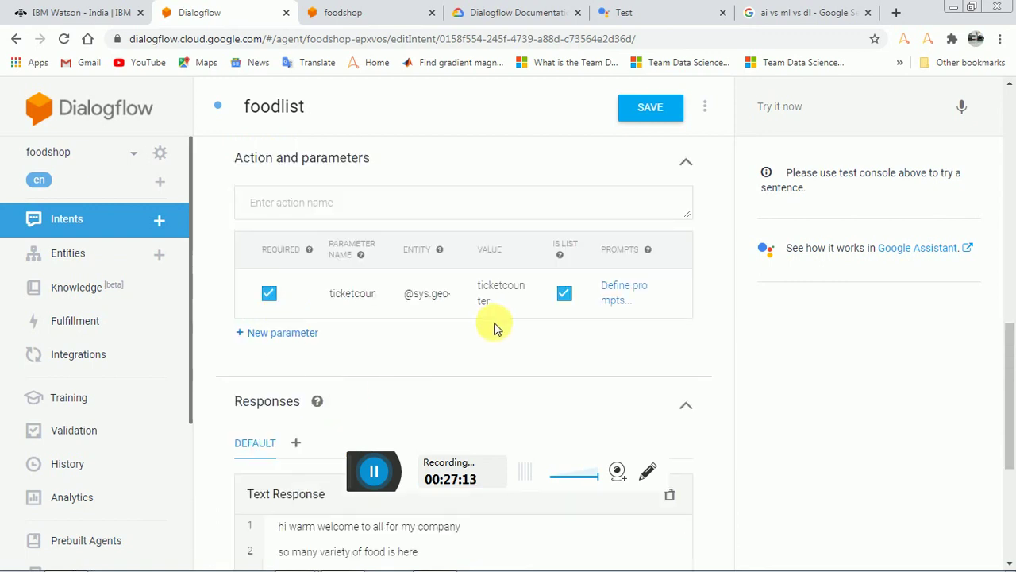
pyautogui.scroll(-4, 553, 336)
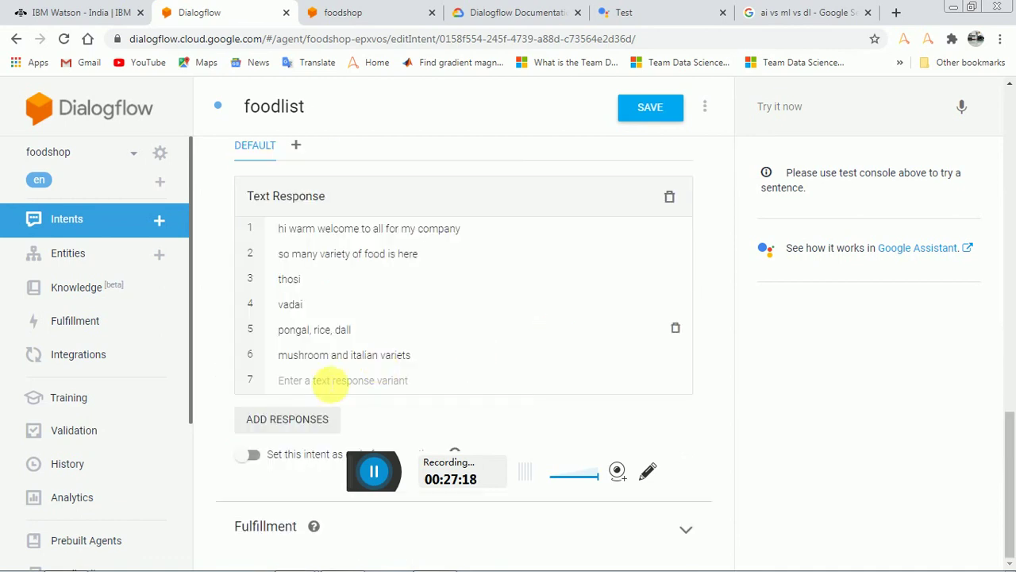
# Add the training phrase "chennai" to the foodlist intent, correcting the misspelled draft "chaennai".
pyautogui.scroll(5, 397, 361)
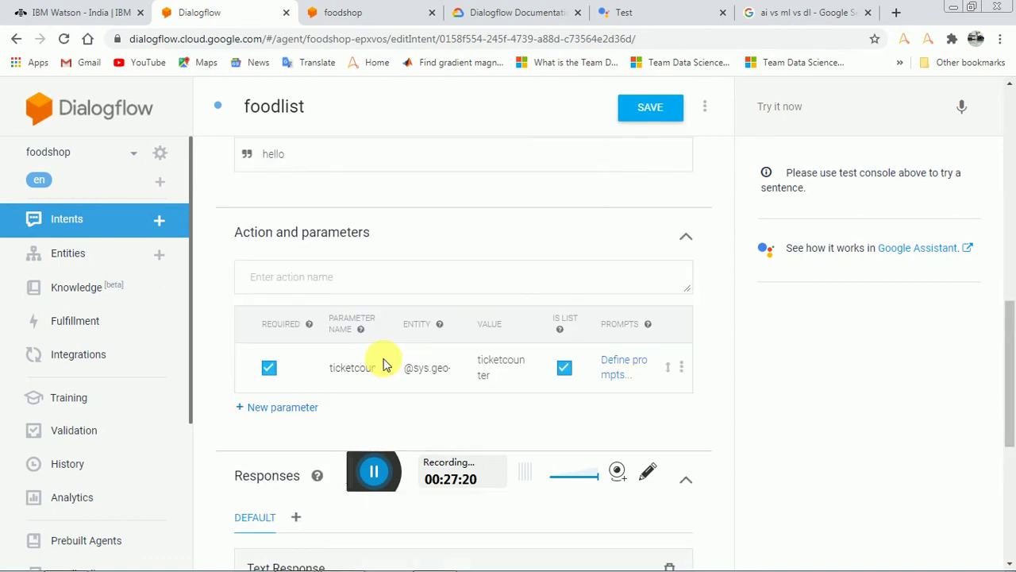
pyautogui.scroll(5, 397, 363)
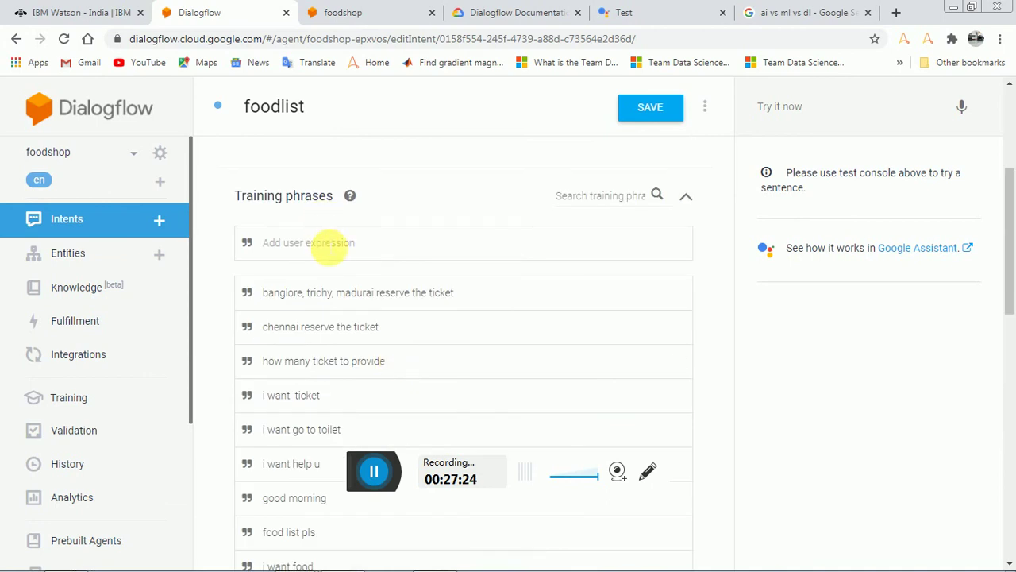
pyautogui.click(328, 243)
pyautogui.write('chaennai')
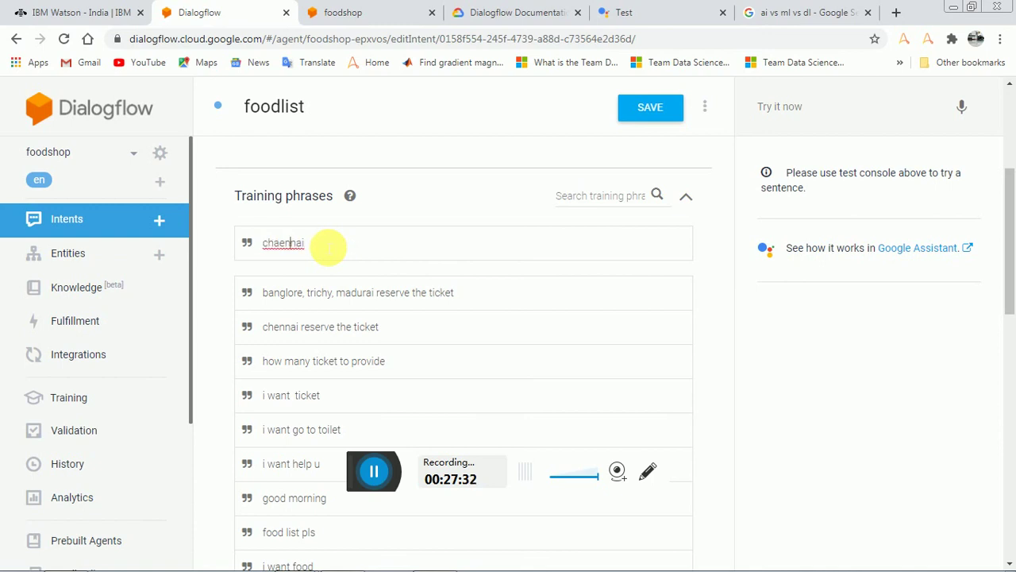
pyautogui.press('Left')
pyautogui.press('Left')
pyautogui.press('Left')
pyautogui.press('BackSpace')
pyautogui.click(263, 243)
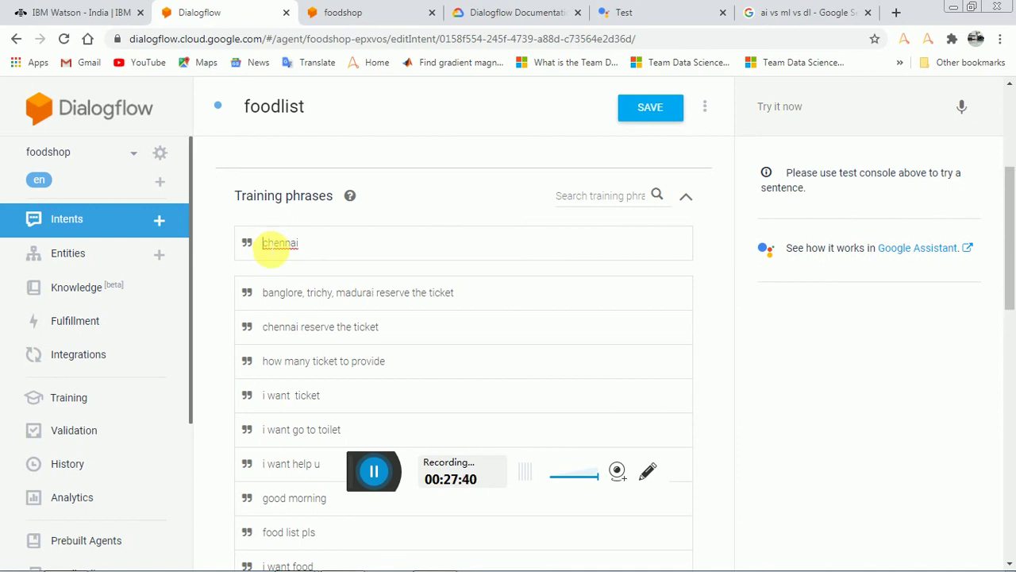
pyautogui.press('Return')
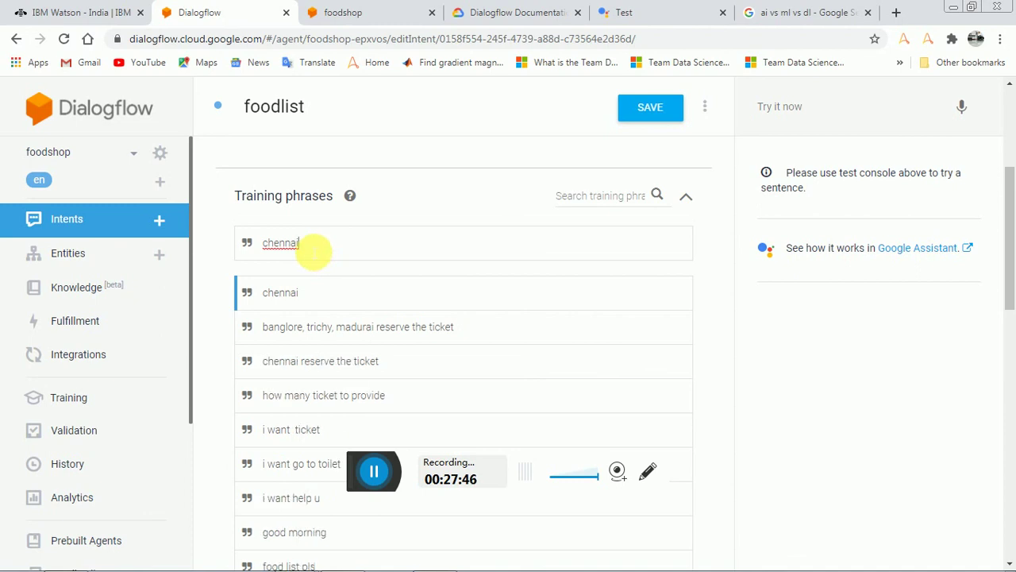
pyautogui.click(374, 473)
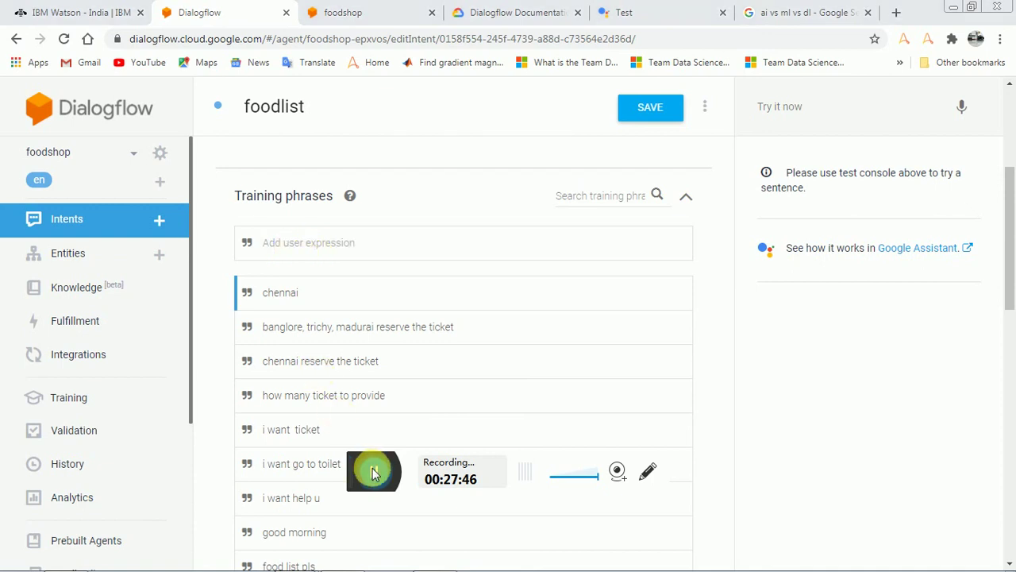
# Add the text responses "confirmed ticket $geo-city" and "have nice day" to the foodlist intent.
pyautogui.scroll(-1, 365, 470)
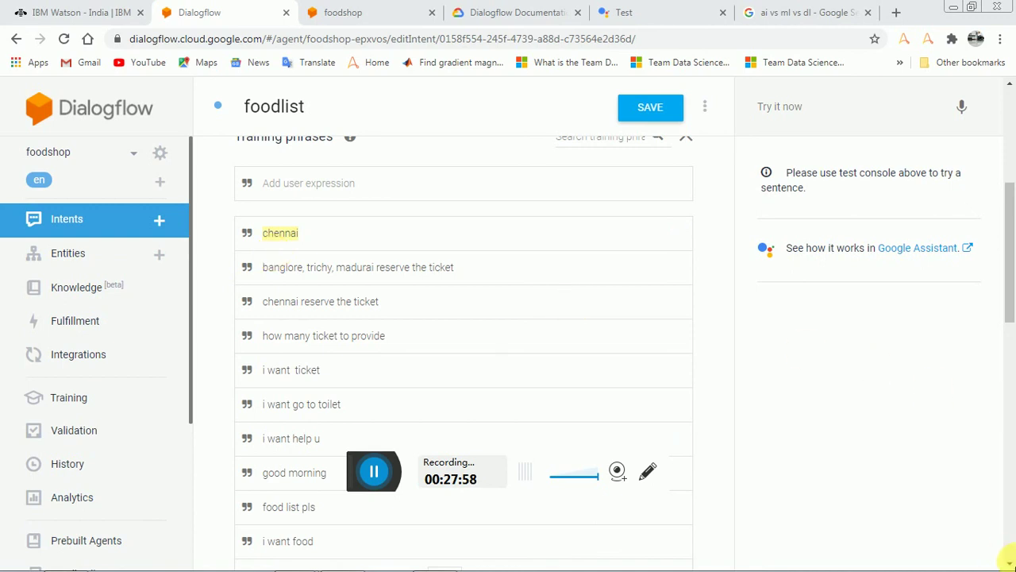
pyautogui.moveTo(1010, 562); pyautogui.dragTo(1009, 561)
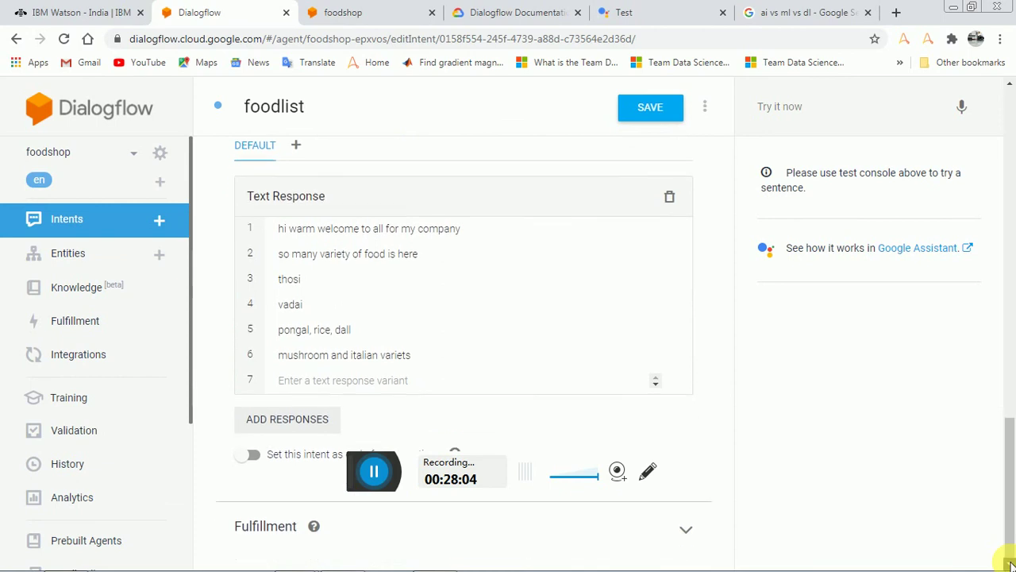
pyautogui.click(340, 391)
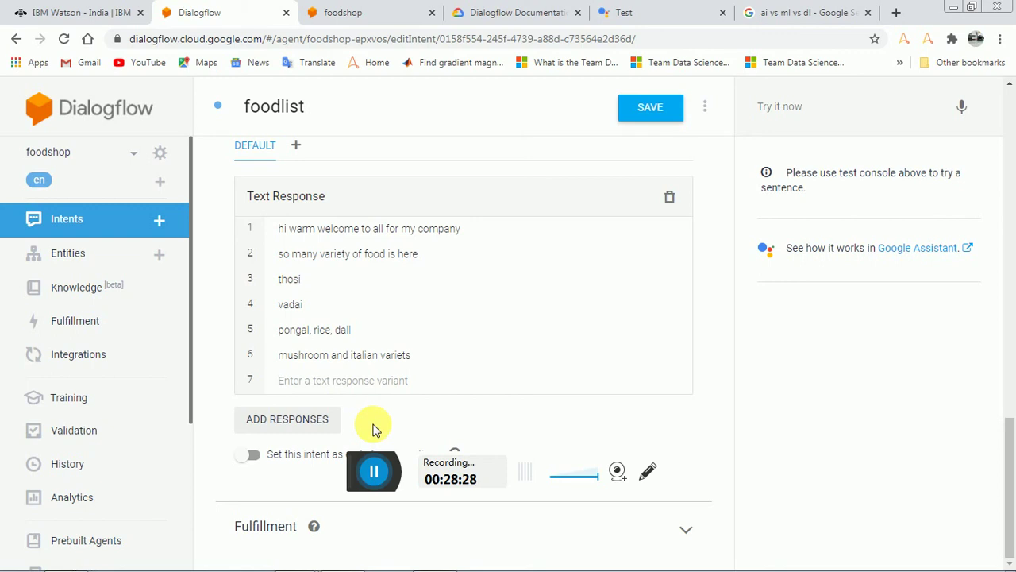
pyautogui.click(374, 473)
pyautogui.write('confirmed ticket $')
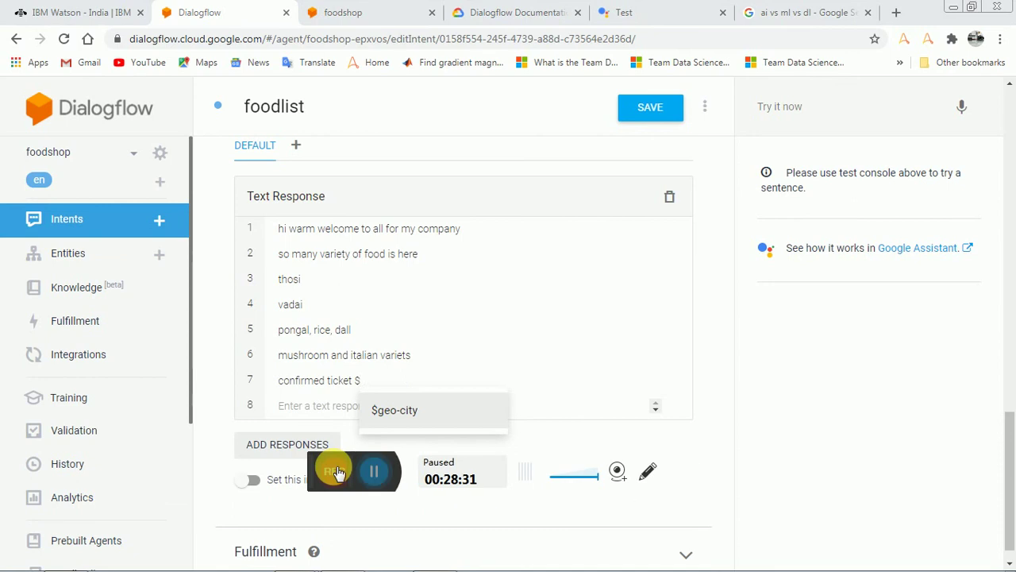
pyautogui.click(343, 465)
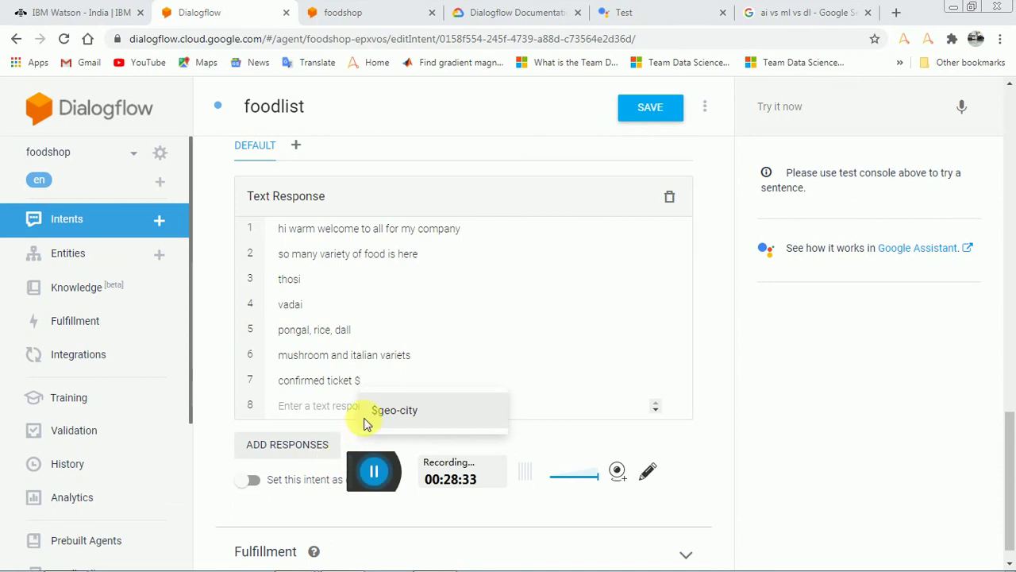
pyautogui.click(427, 413)
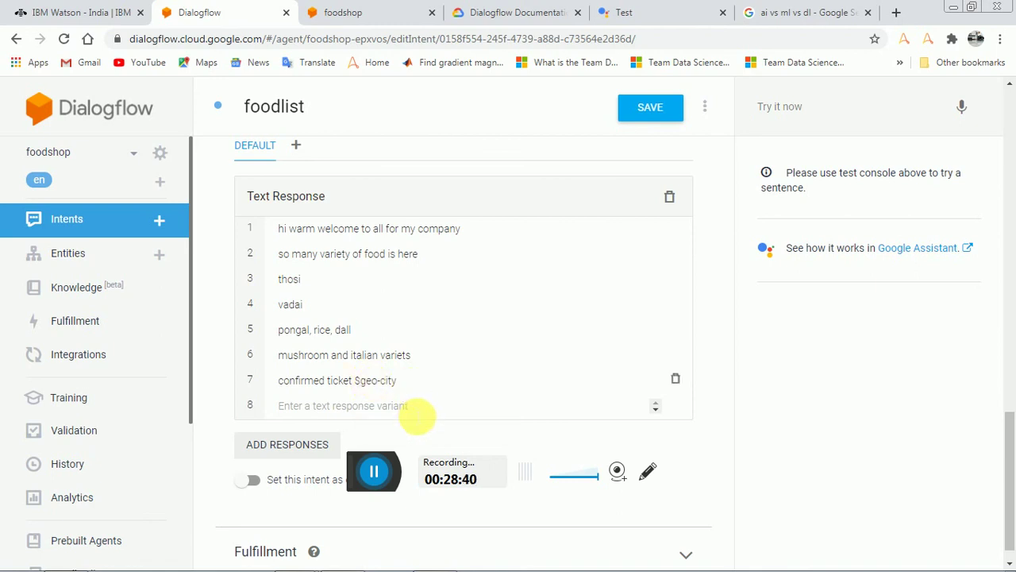
pyautogui.click(376, 408)
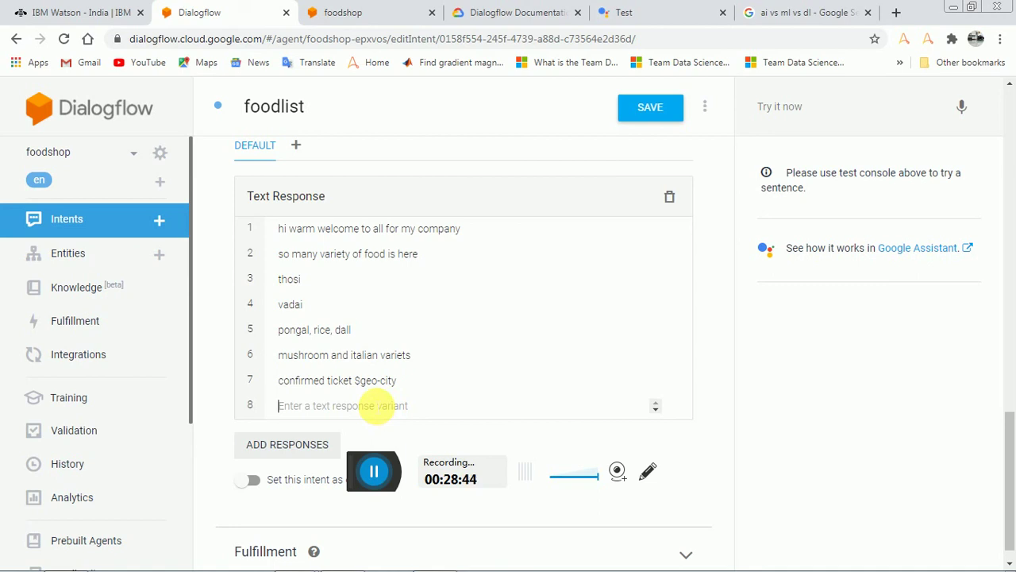
pyautogui.write('ce day')
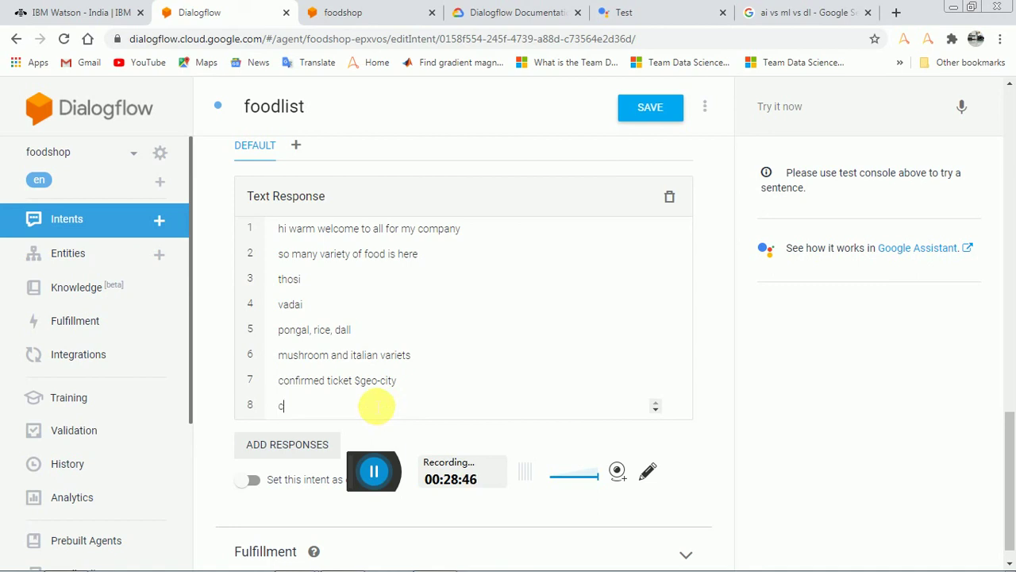
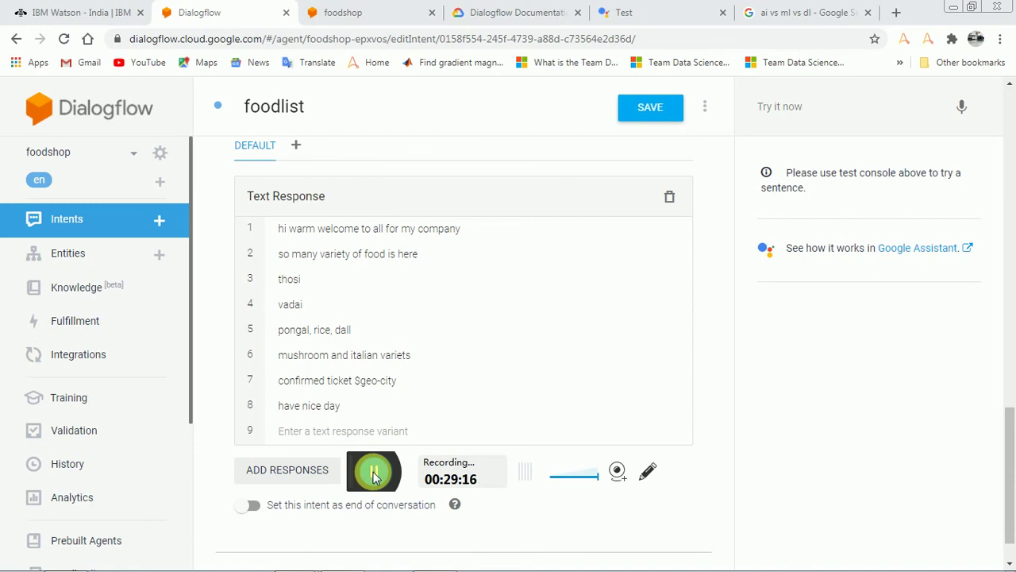
# Reload the foodshop web demo page and send the chatbot the message "hi".
pyautogui.click(338, 12)
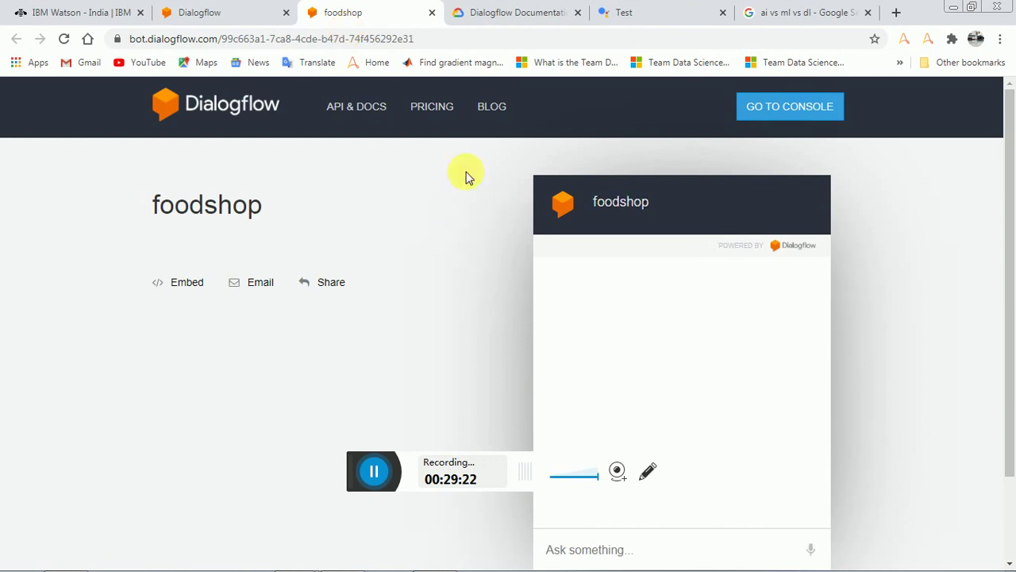
pyautogui.press('F5')
pyautogui.click(578, 548)
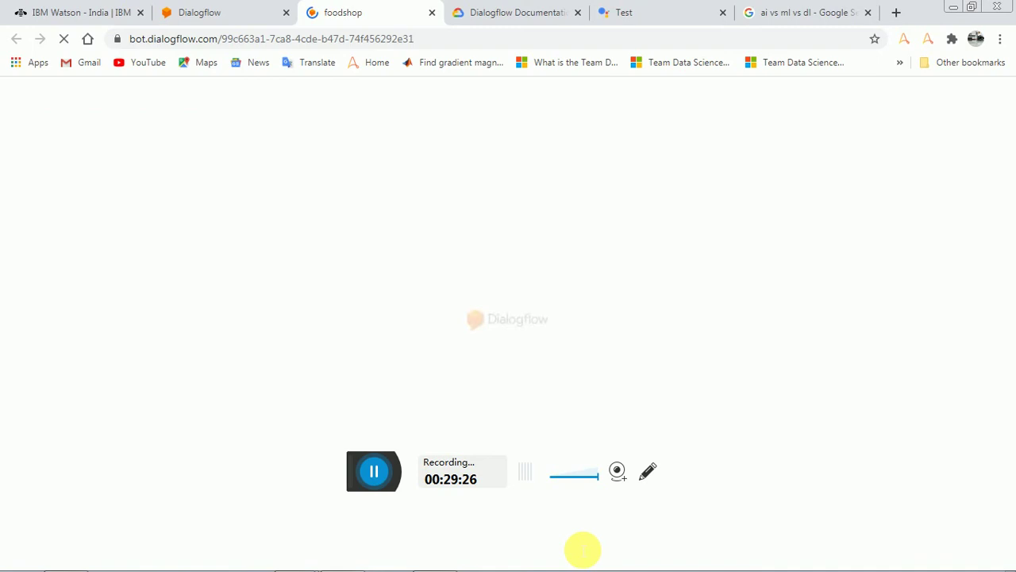
pyautogui.moveTo(556, 566)
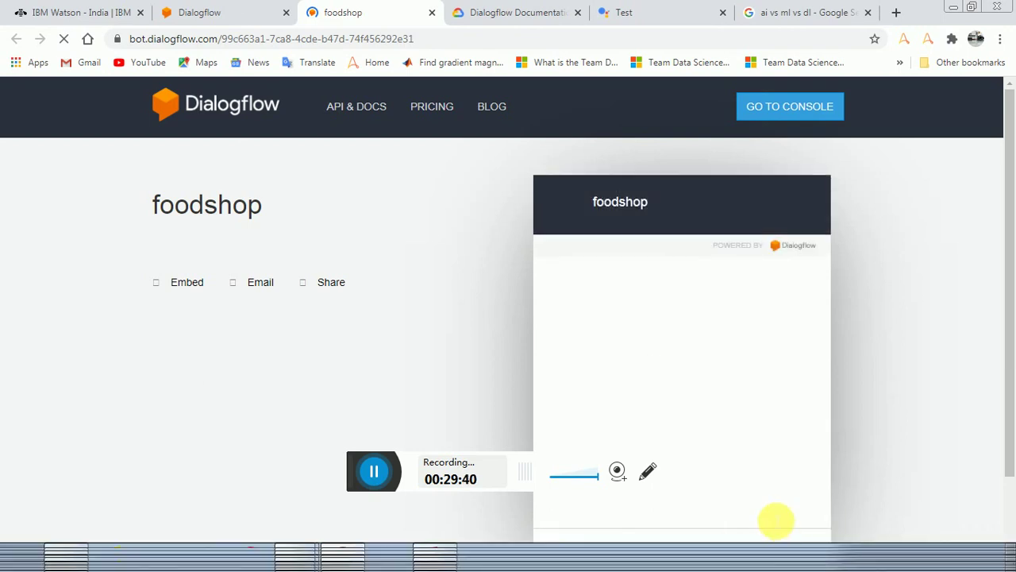
pyautogui.click(374, 471)
pyautogui.click(338, 473)
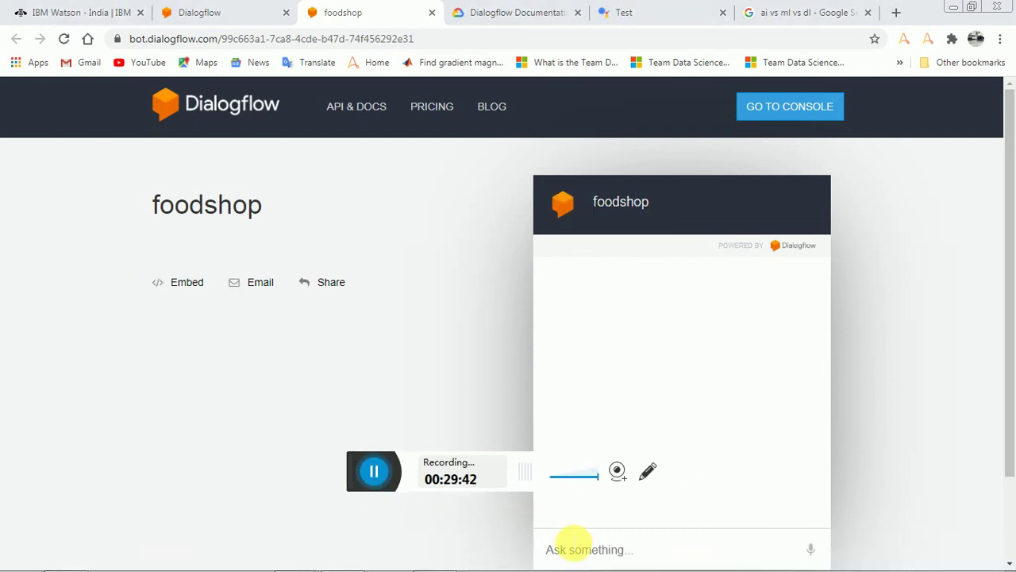
pyautogui.click(572, 549)
pyautogui.write('hi')
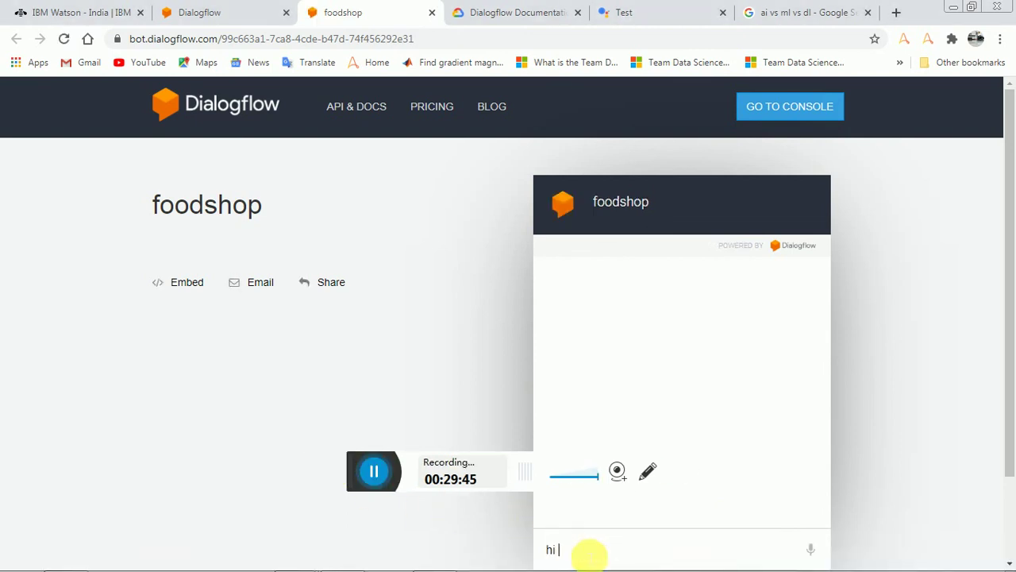
pyautogui.press('Return')
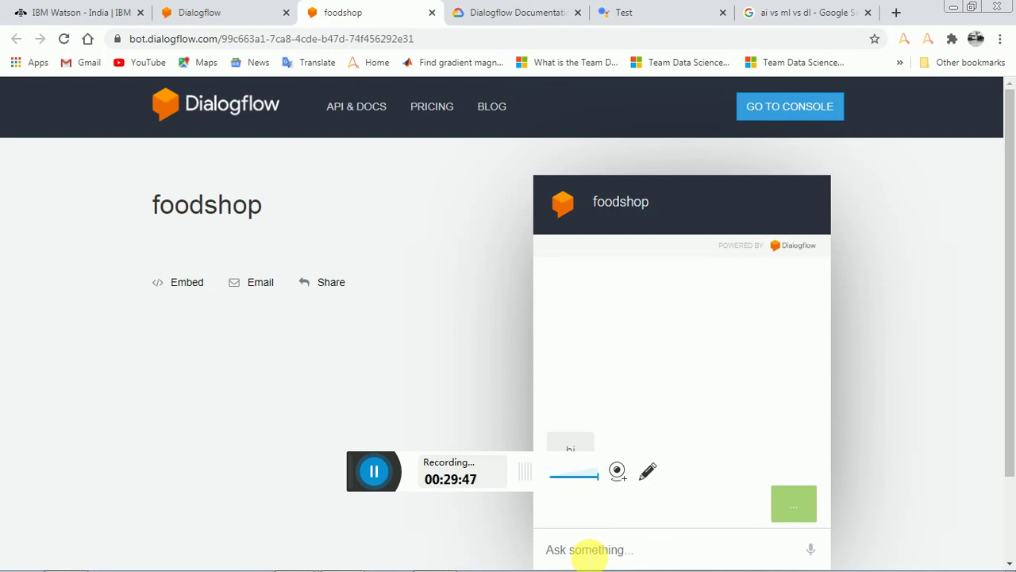
# Send the foodshop chatbot the test messages "i want ticket" and "chennai".
pyautogui.write('i want ticket')
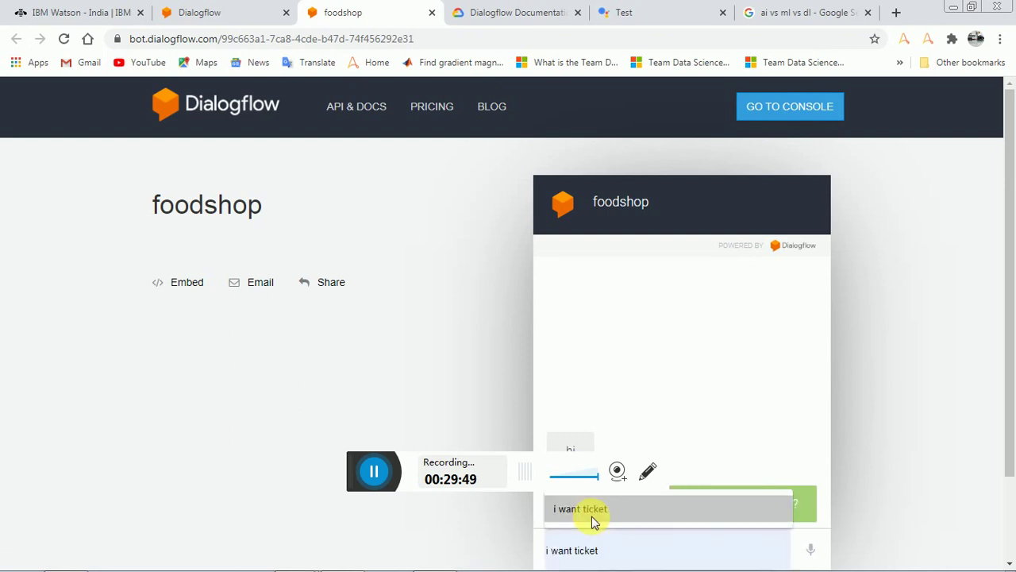
pyautogui.click(593, 516)
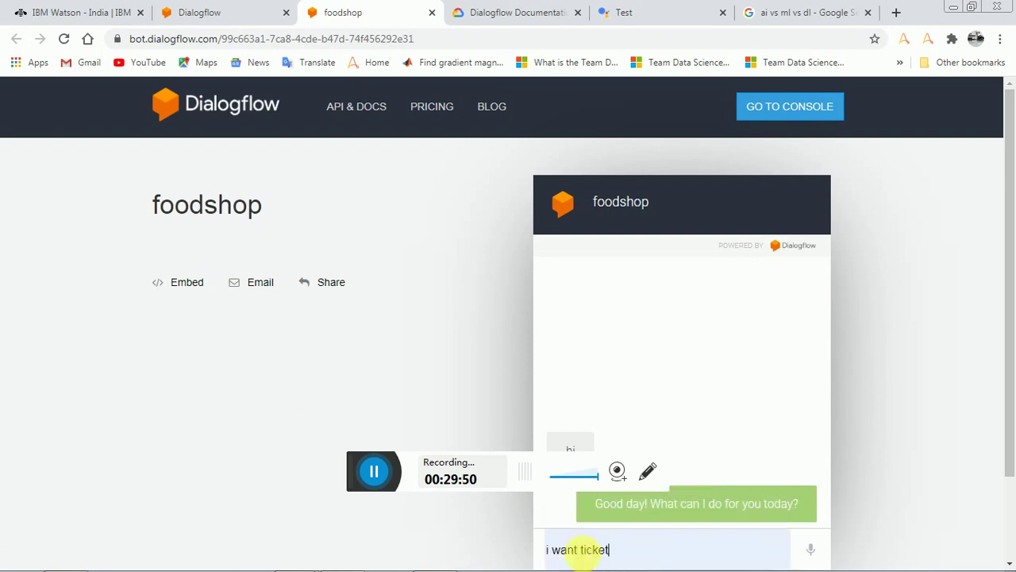
pyautogui.press('Return')
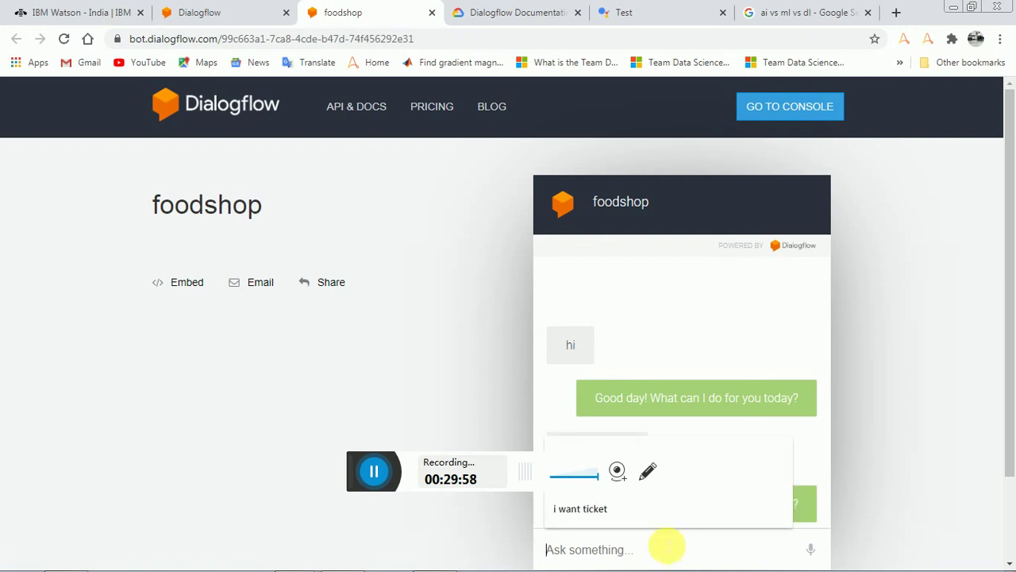
pyautogui.write('chennai')
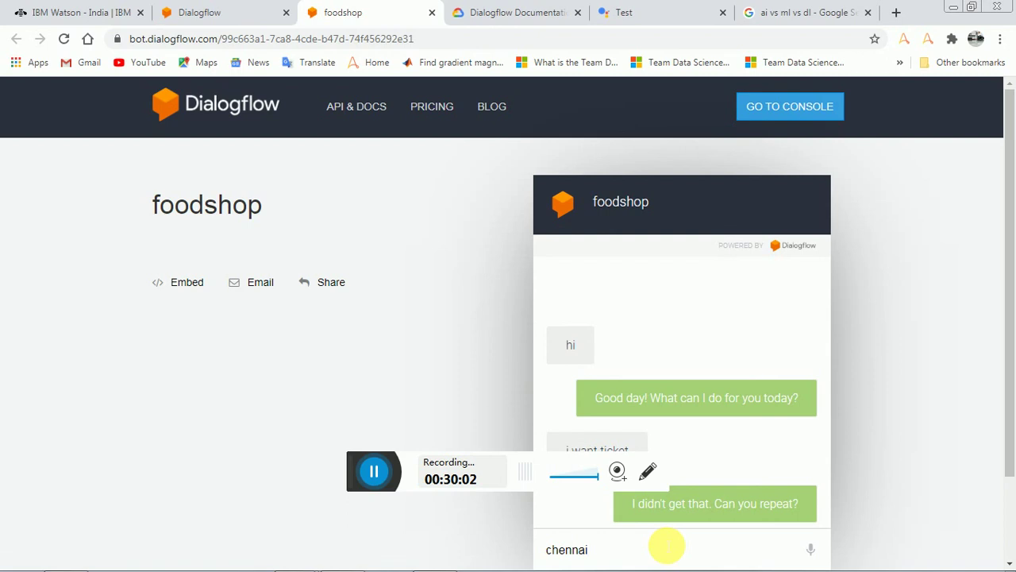
pyautogui.press('Return')
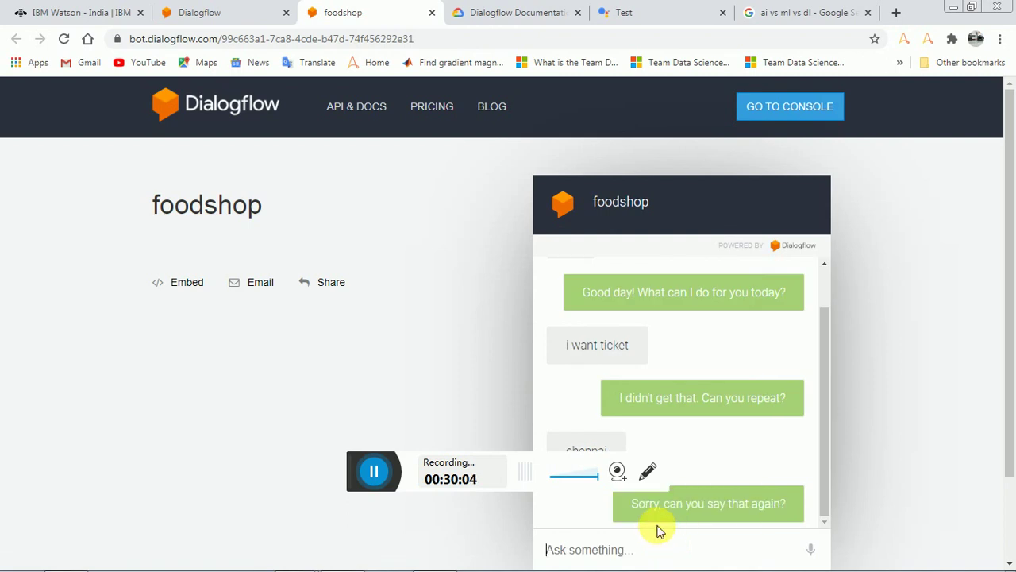
# Leave the foodlist intent without saving its changes and open the details of the Web Demo integration.
pyautogui.moveTo(556, 565)
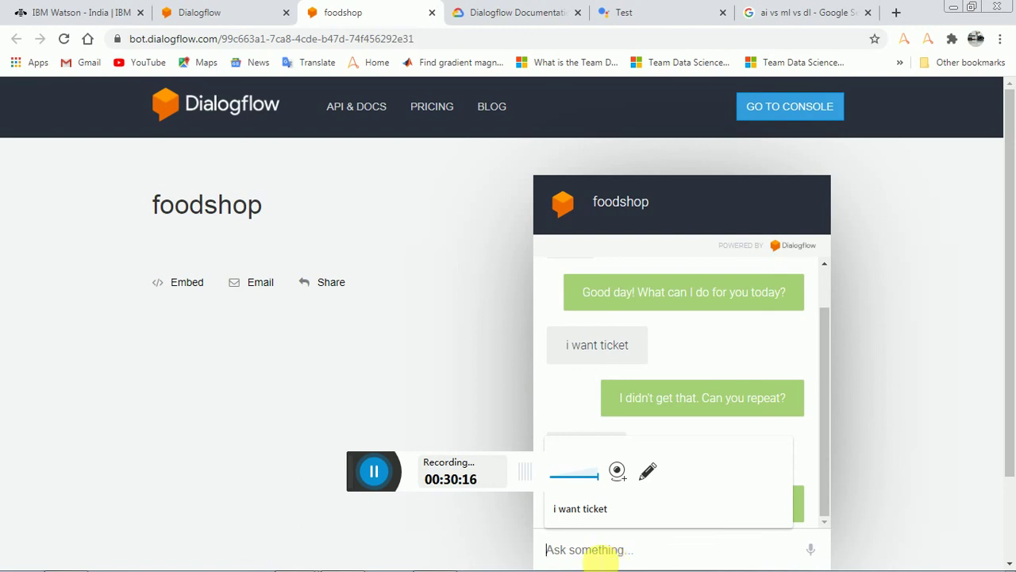
pyautogui.click(238, 11)
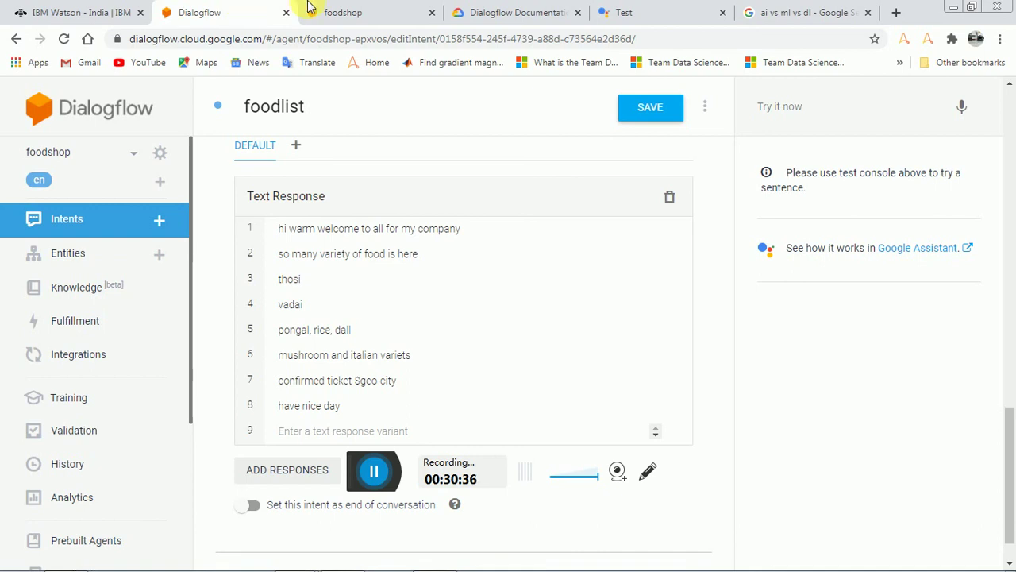
pyautogui.click(342, 10)
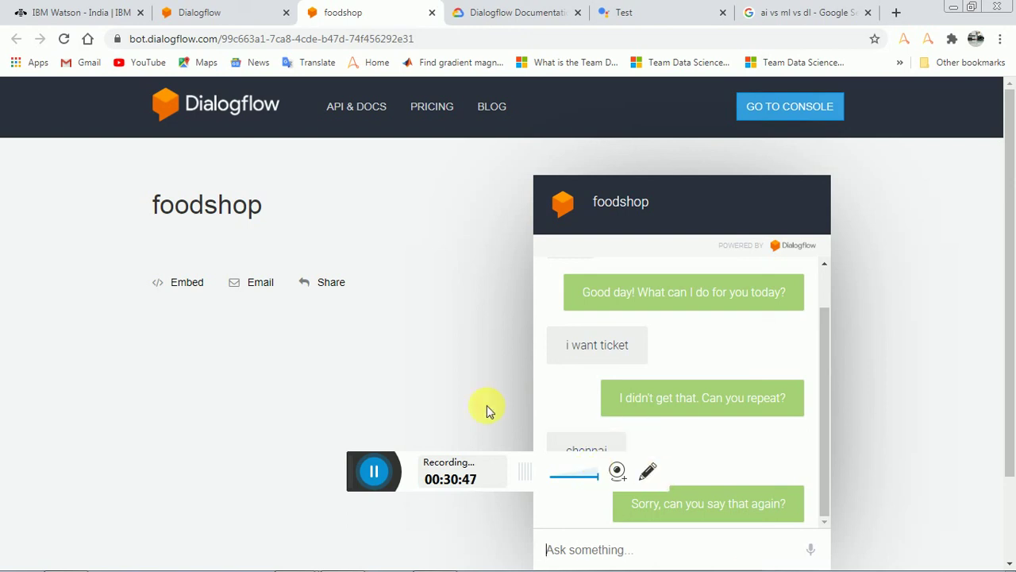
pyautogui.click(227, 10)
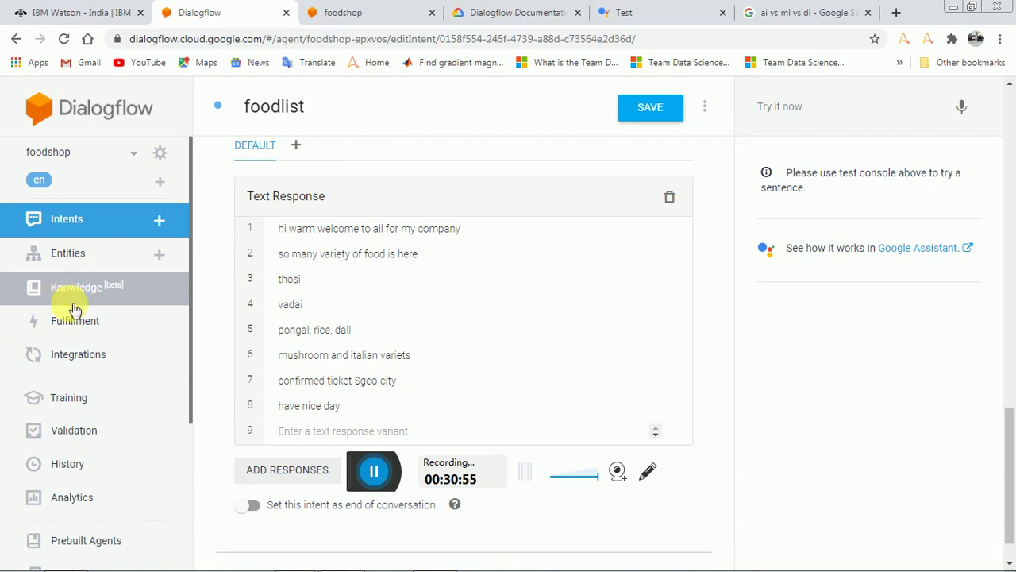
pyautogui.click(101, 361)
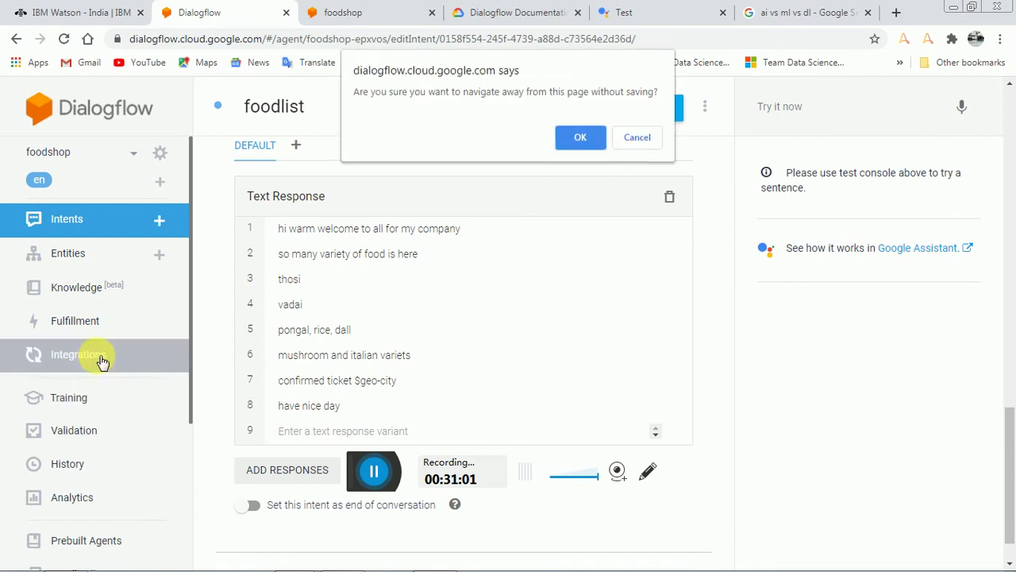
pyautogui.click(596, 132)
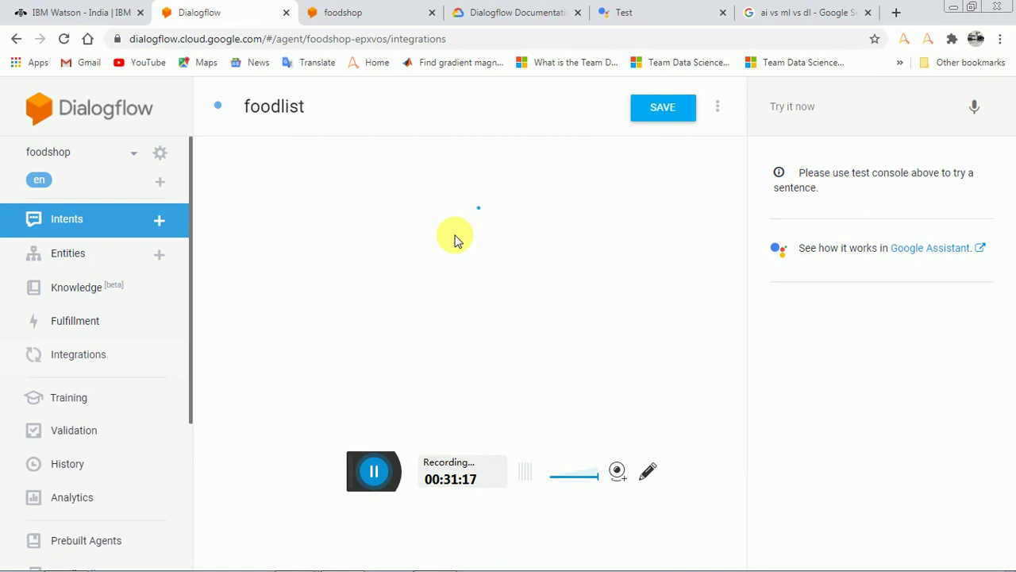
pyautogui.click(374, 471)
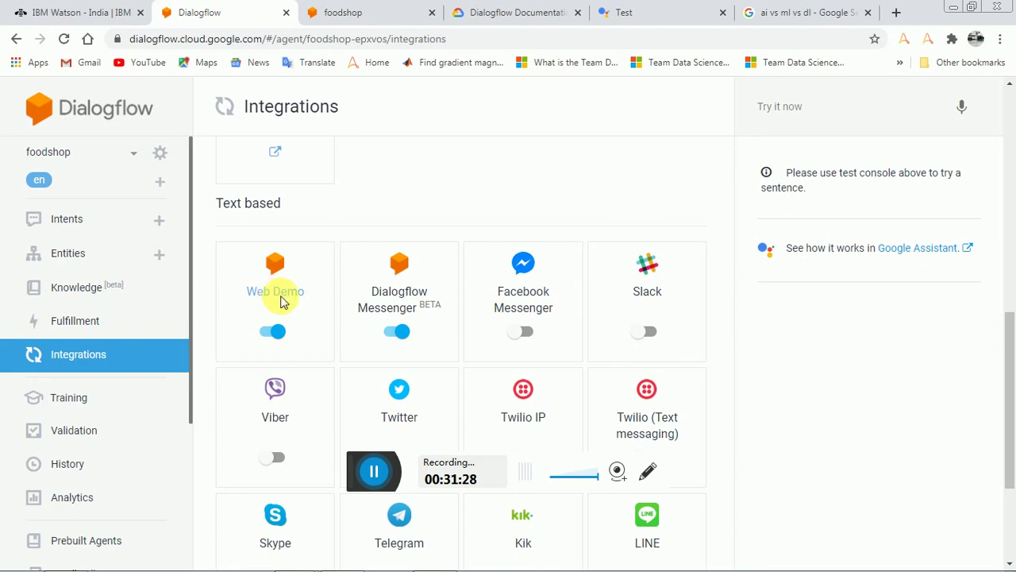
pyautogui.click(282, 301)
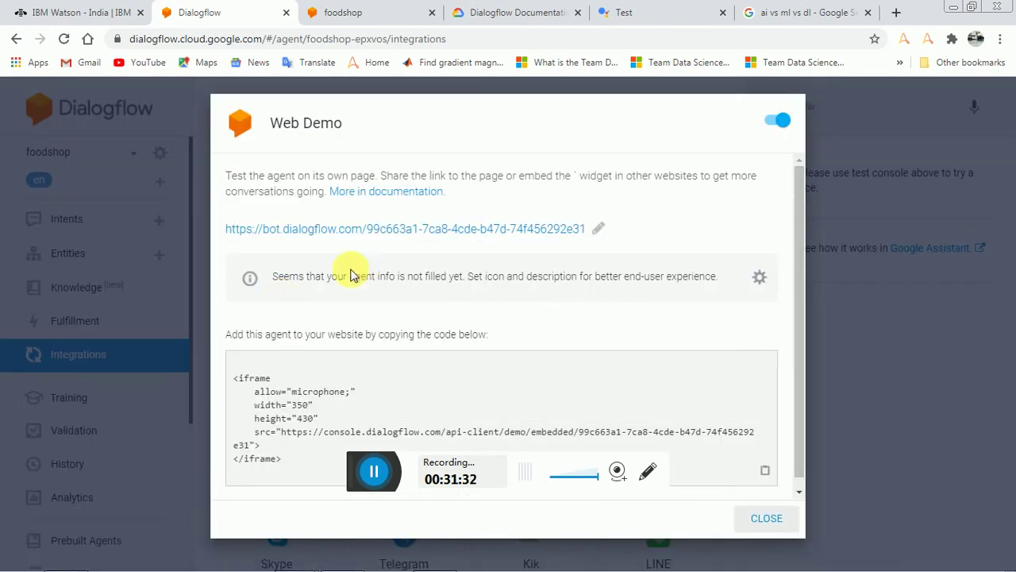
# Select the editable identifier in the Web Demo link, close the details and return to the agent's intents.
pyautogui.click(598, 230)
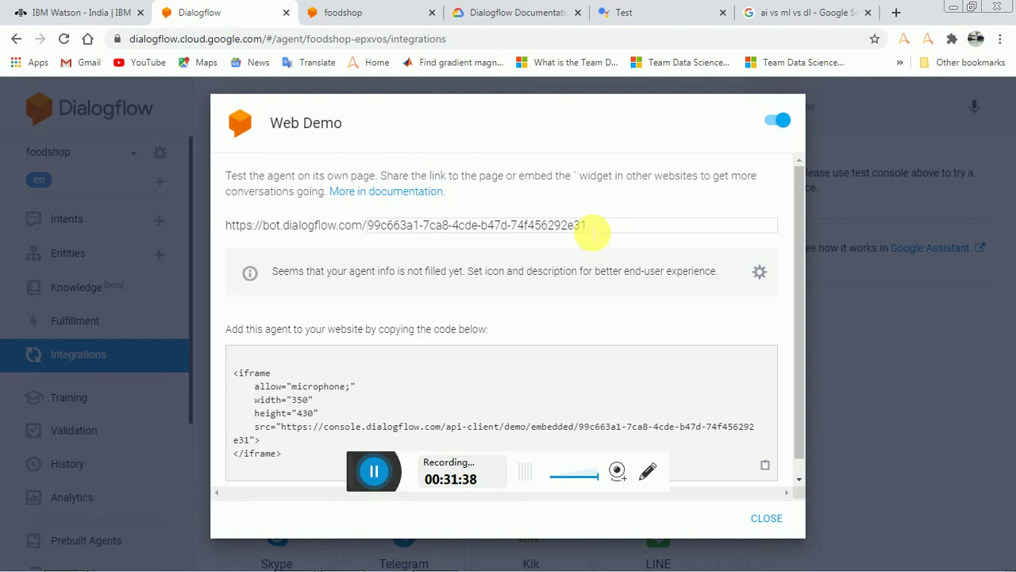
pyautogui.hotkey('ctrl', 'a')
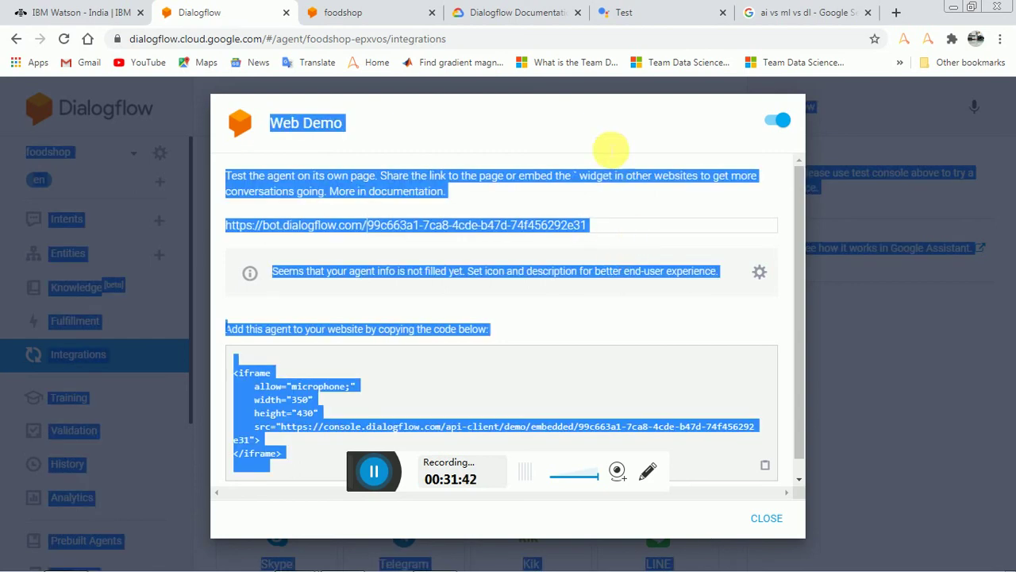
pyautogui.doubleClick(587, 277)
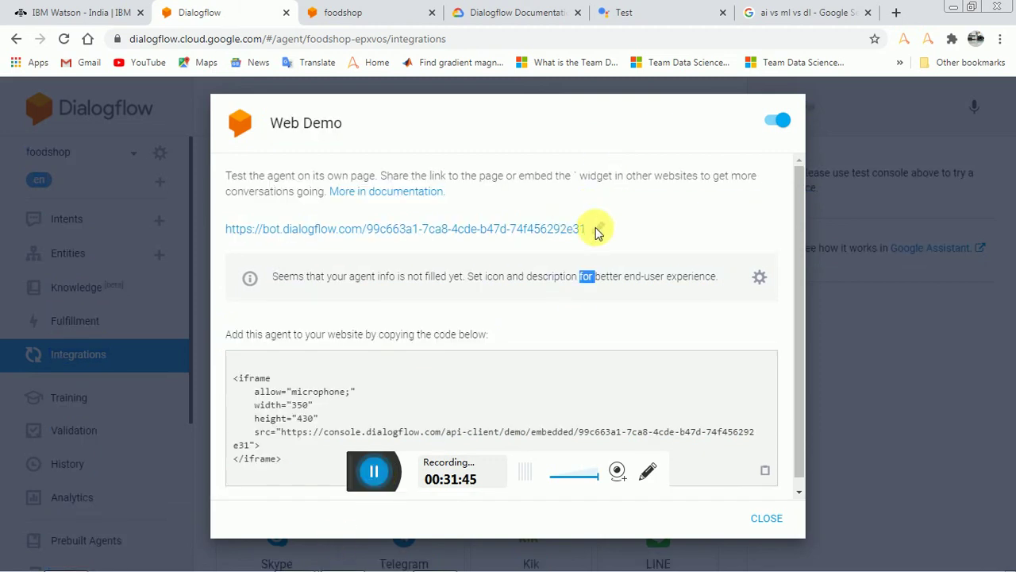
pyautogui.click(598, 230)
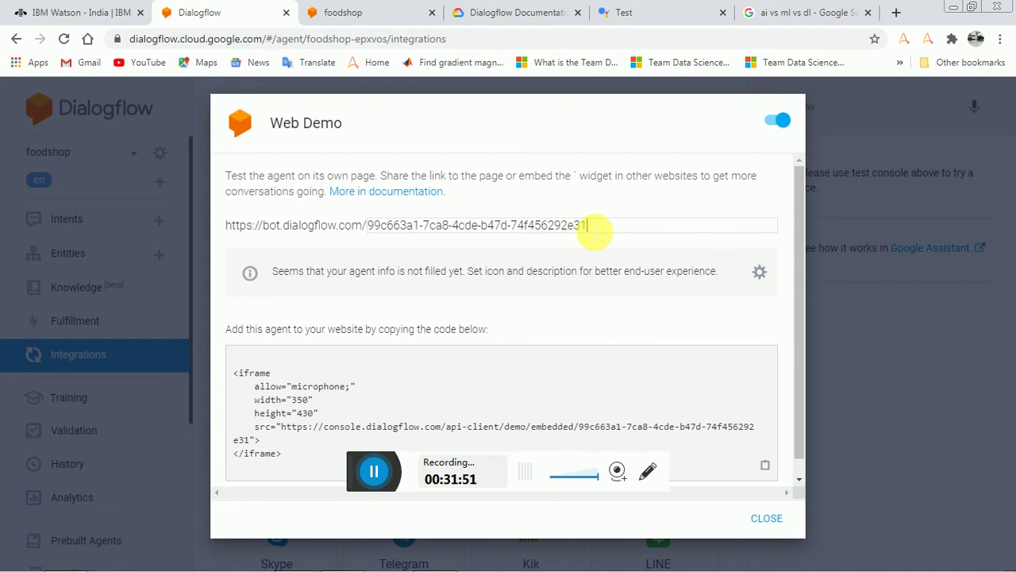
pyautogui.hotkey('ctrl', 'a')
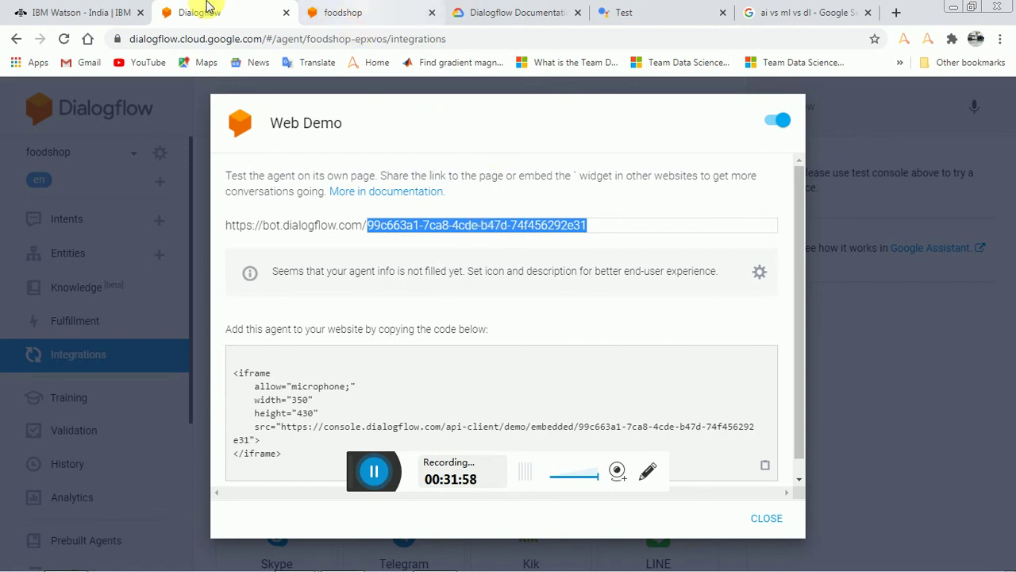
pyautogui.click(767, 518)
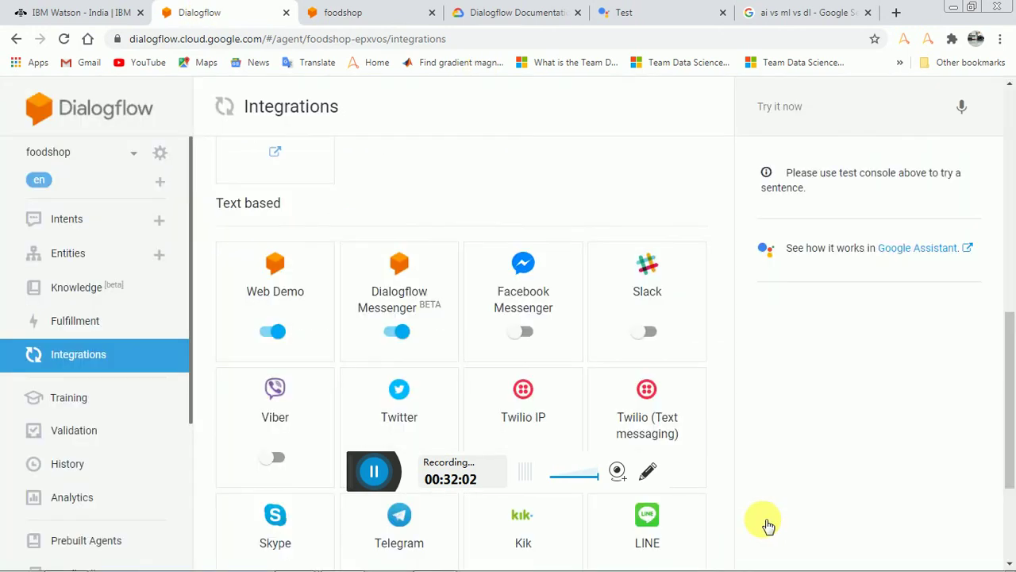
pyautogui.click(373, 473)
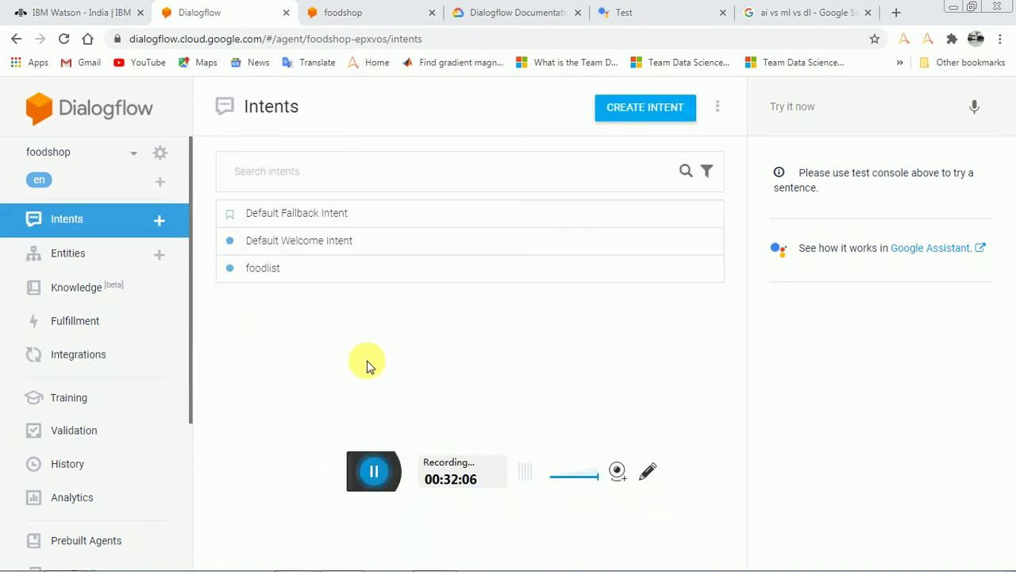